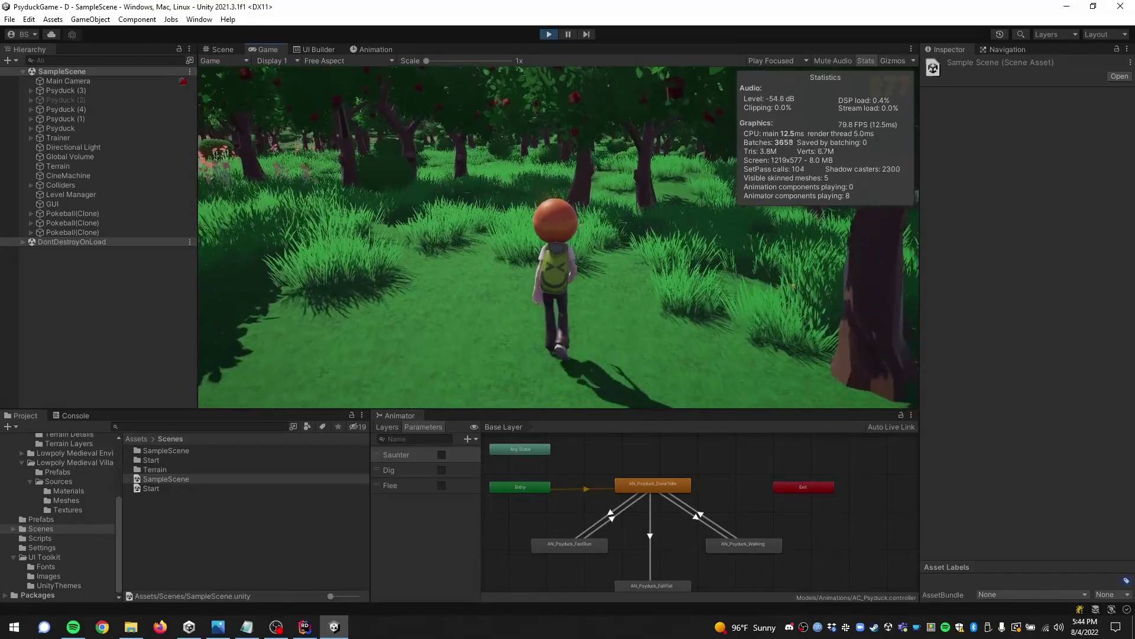
# Playtest the game by walking the trainer forward along the forest path, and stop Play mode
pyautogui.press('w')
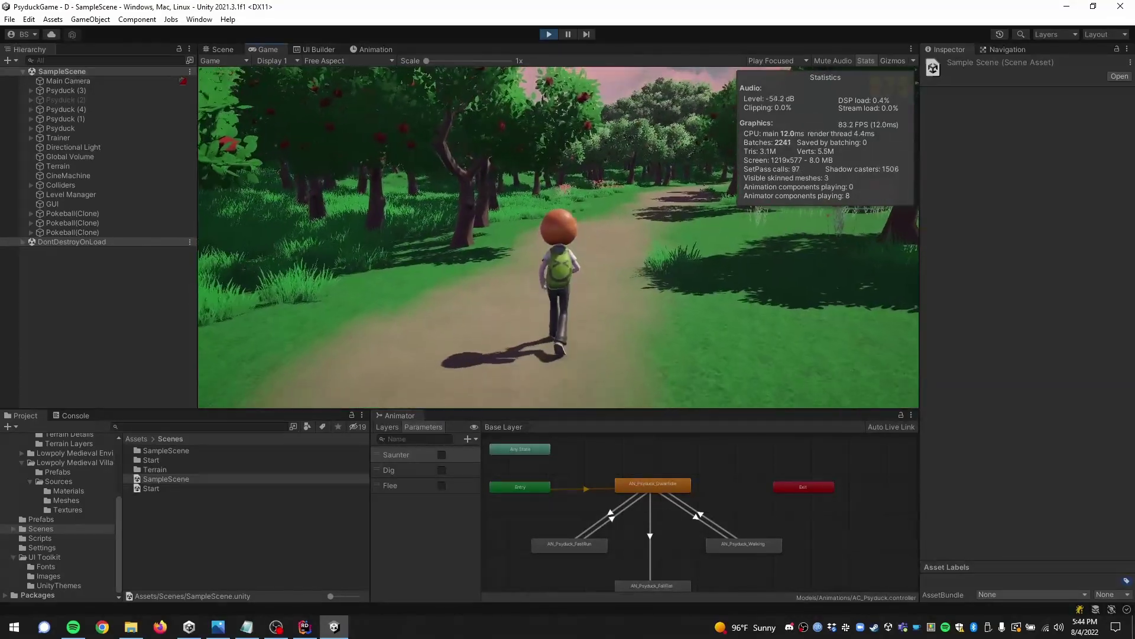
pyautogui.press('w')
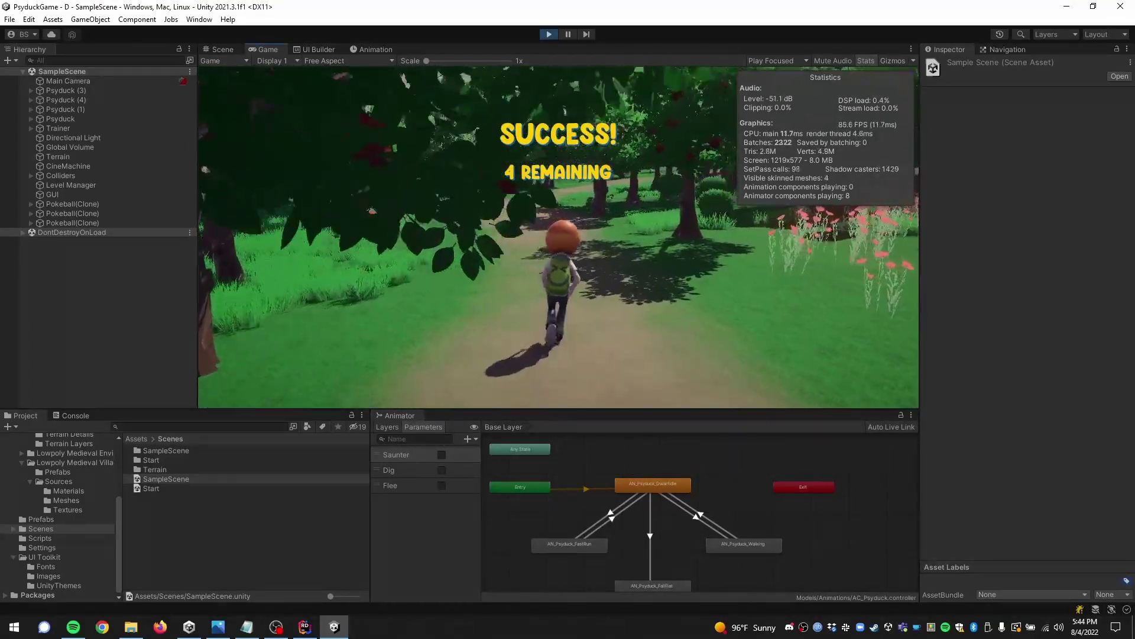
pyautogui.press('w')
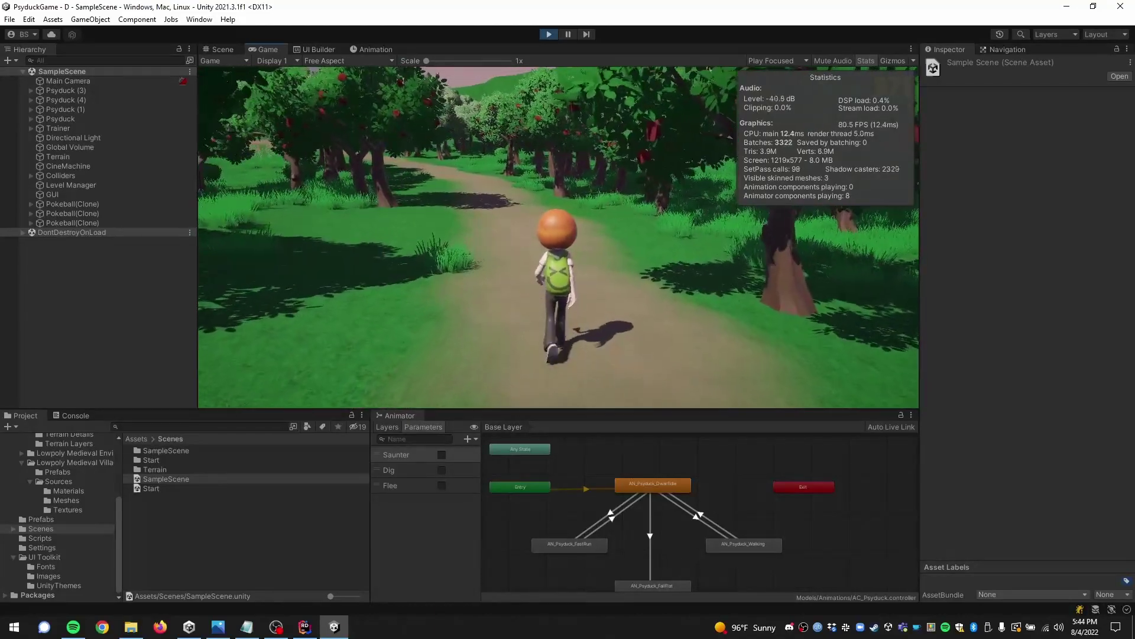
pyautogui.press('w')
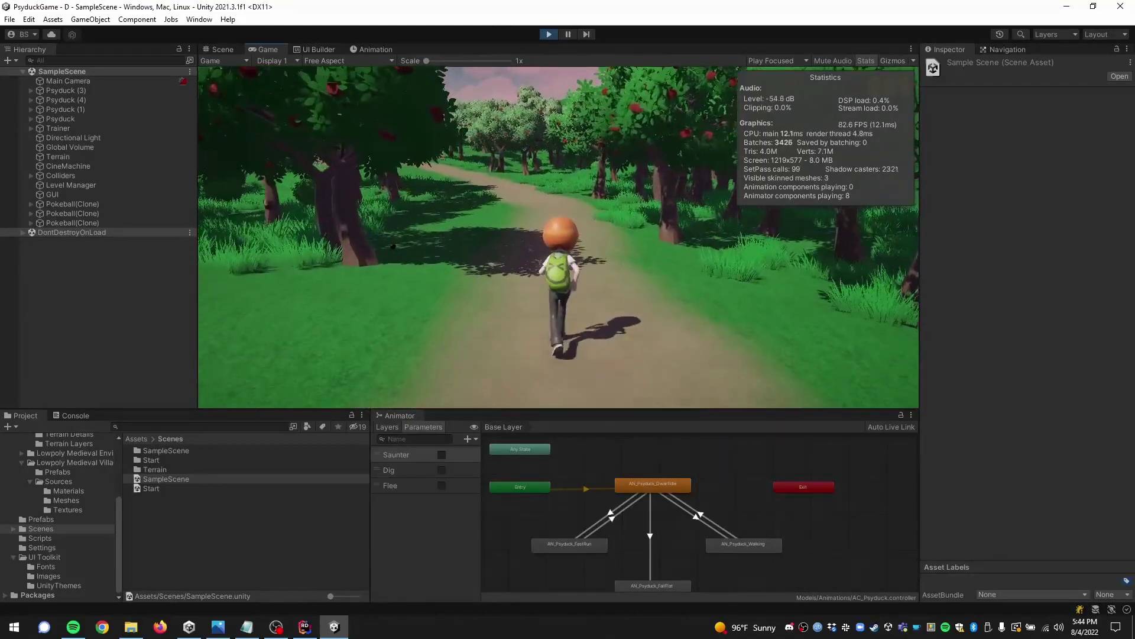
pyautogui.press('w')
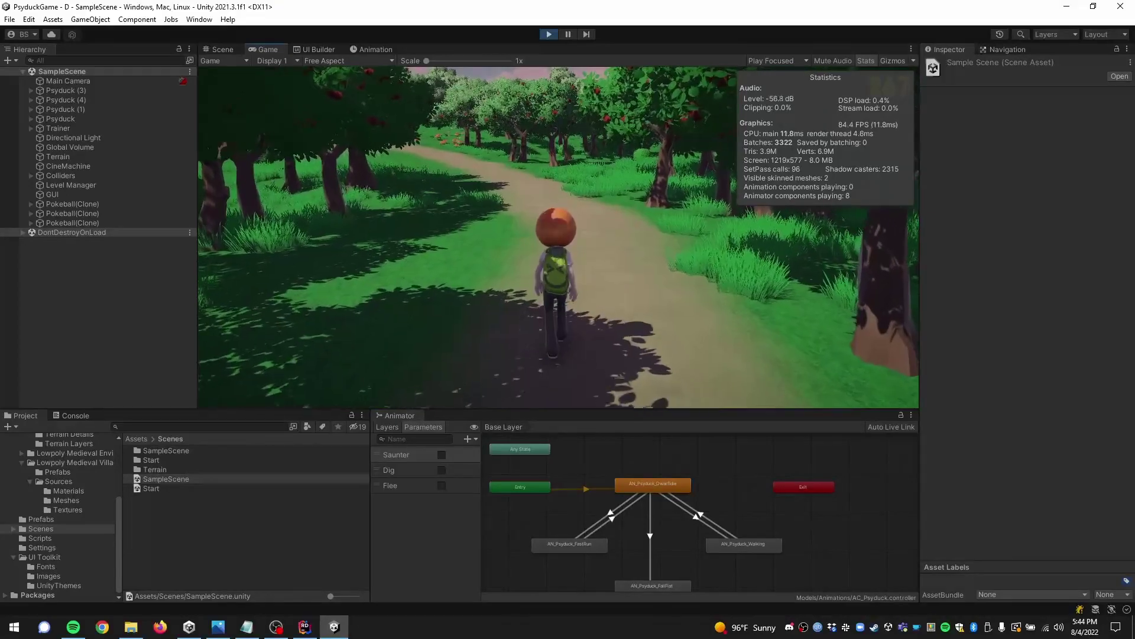
pyautogui.press('w')
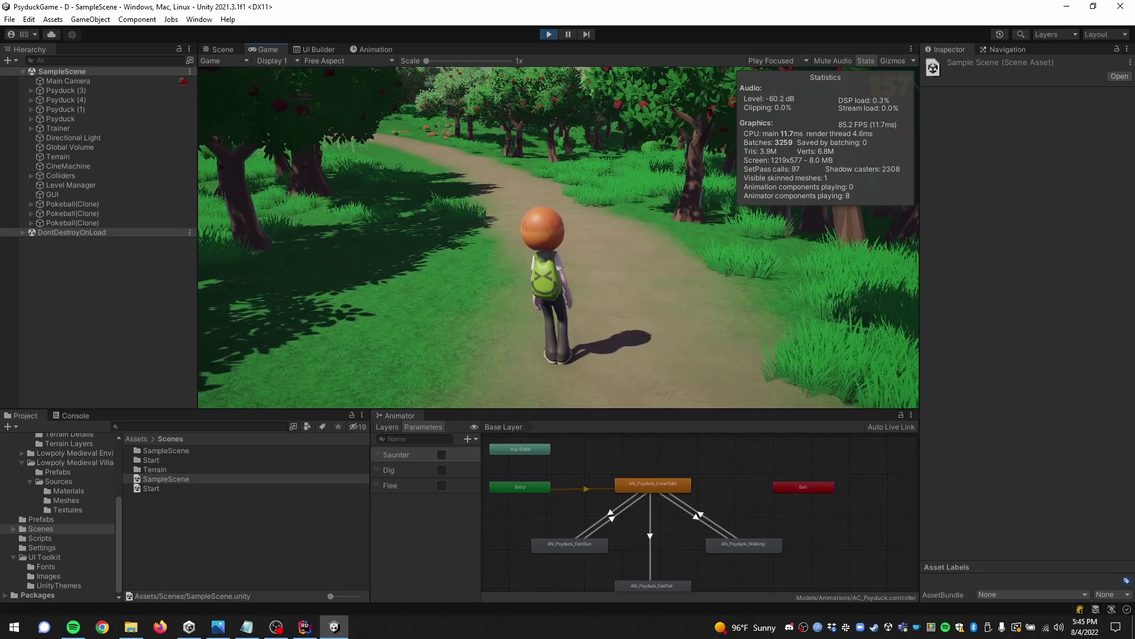
pyautogui.hotkey('ctrl', 'p')
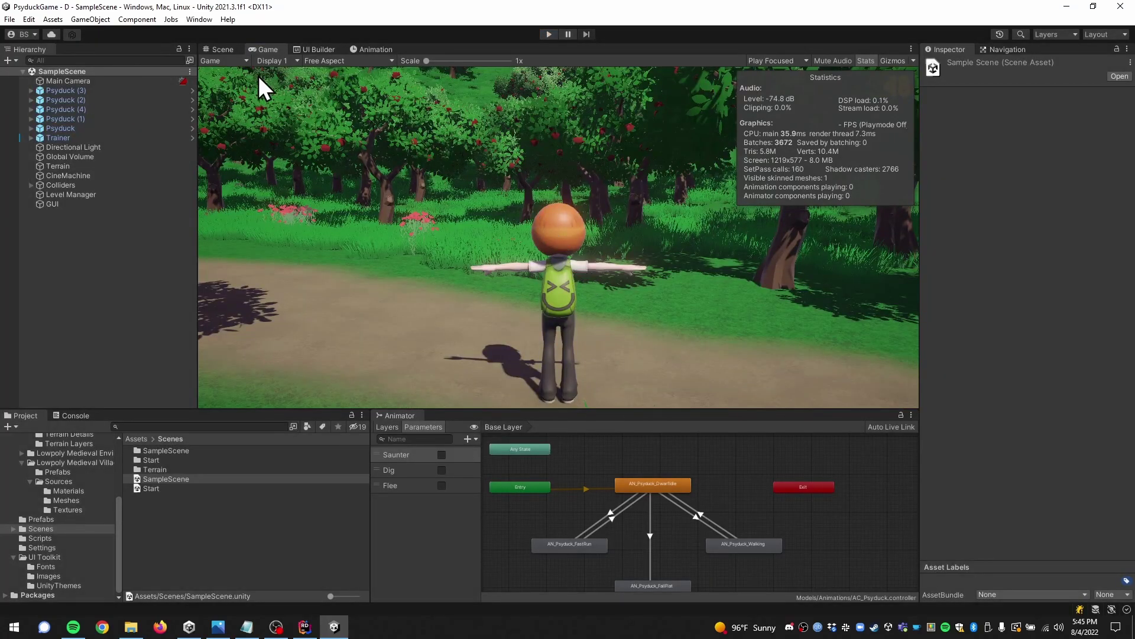
# Open the Profiler and enlarge both its docked area and its chart section
pyautogui.click(201, 20)
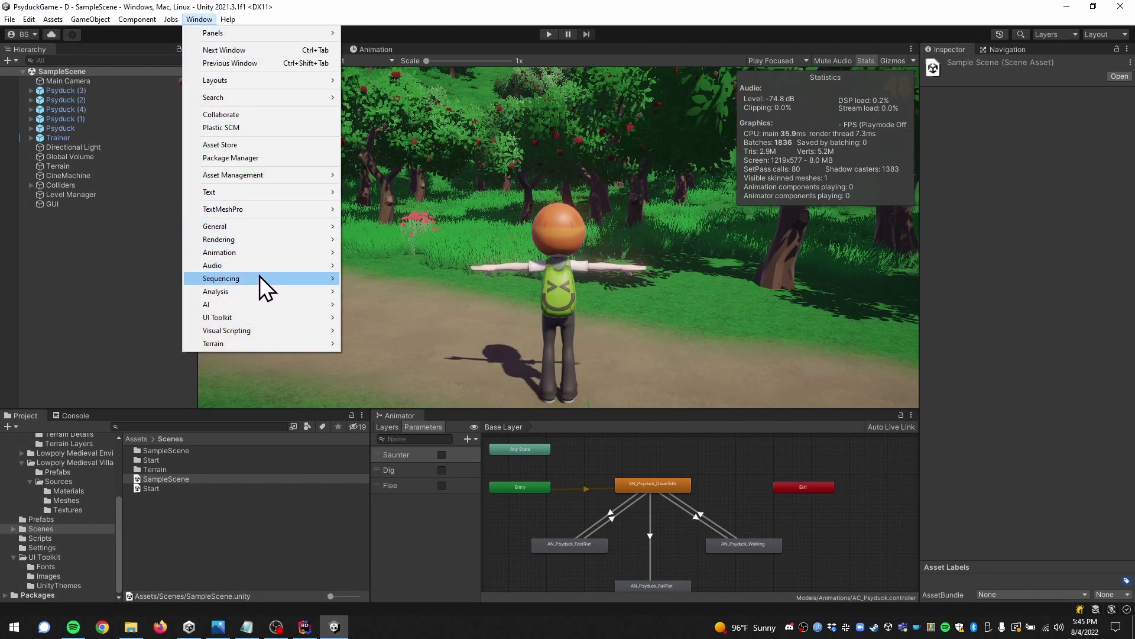
pyautogui.moveTo(258, 291)
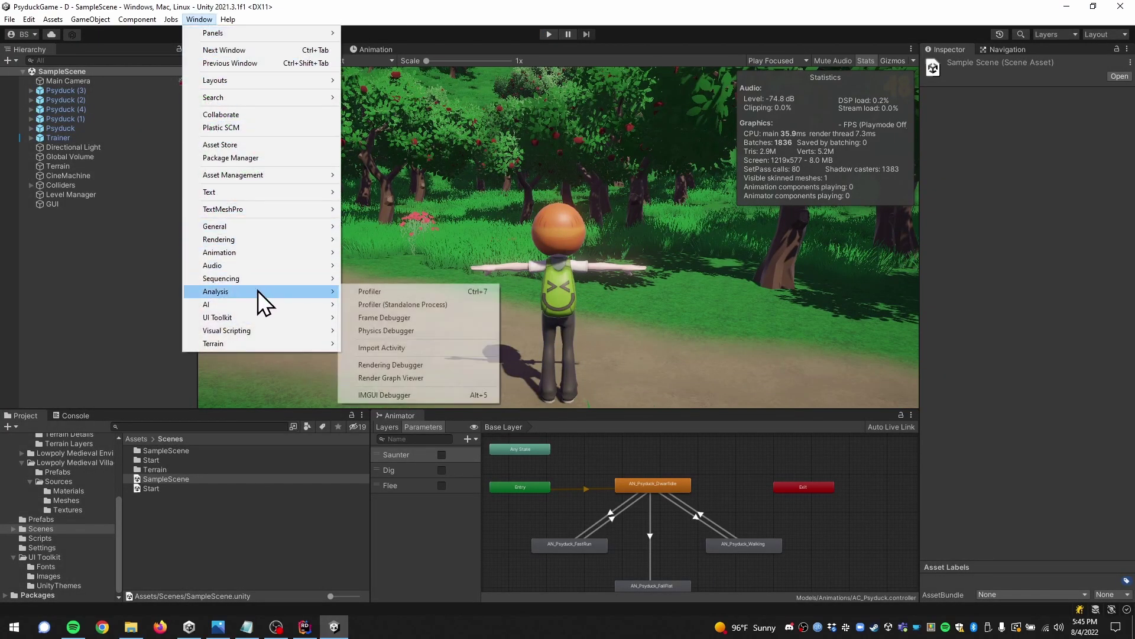
pyautogui.click(362, 293)
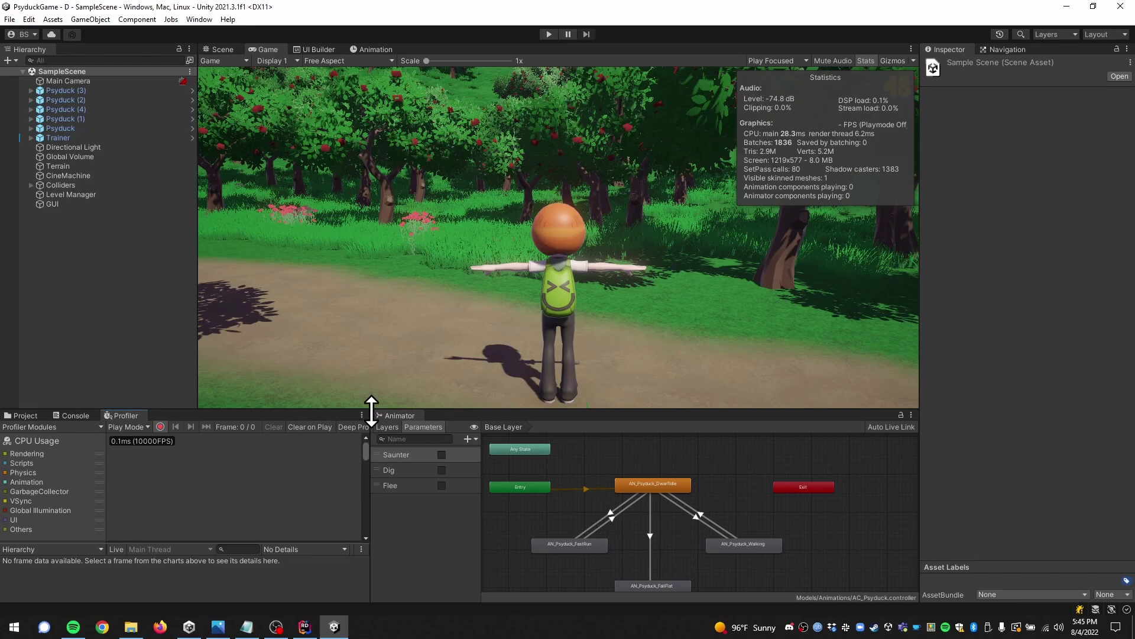
pyautogui.moveTo(371, 409); pyautogui.dragTo(737, 340)
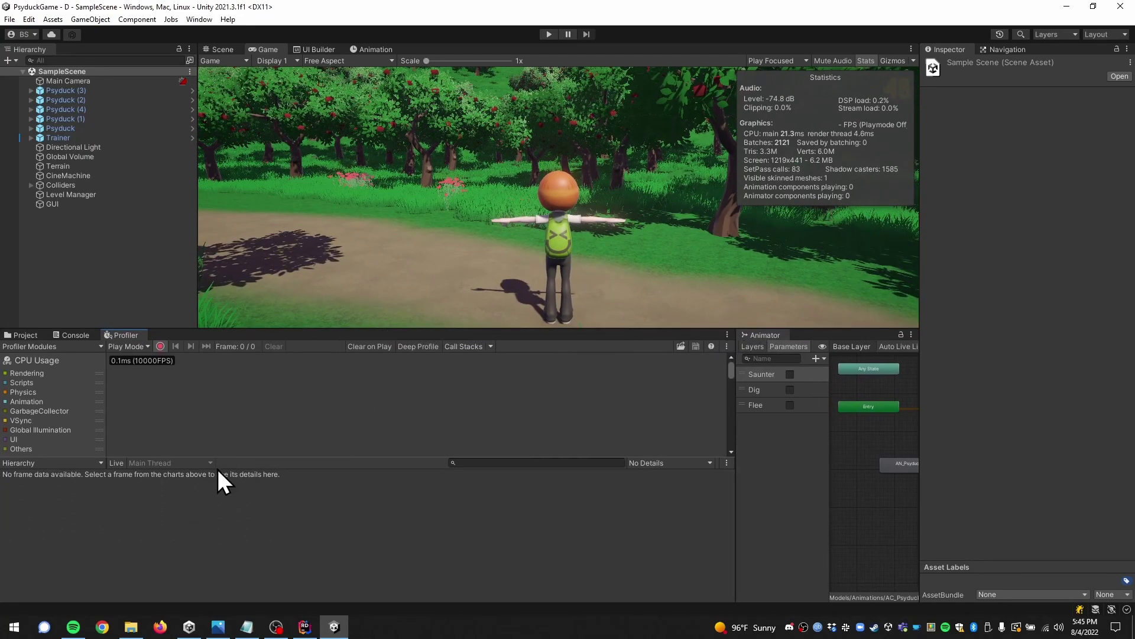
pyautogui.moveTo(253, 458); pyautogui.dragTo(279, 495)
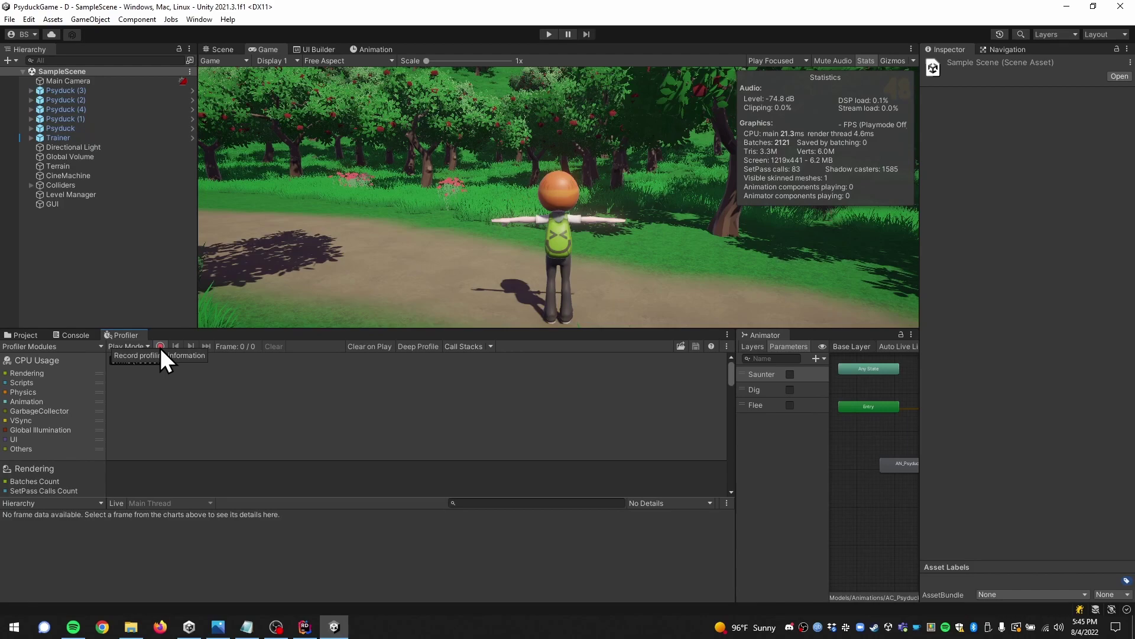
# Run the game with the Profiler recording, throw a Pokeball and walk the trainer around, then release the cursor
pyautogui.click(548, 35)
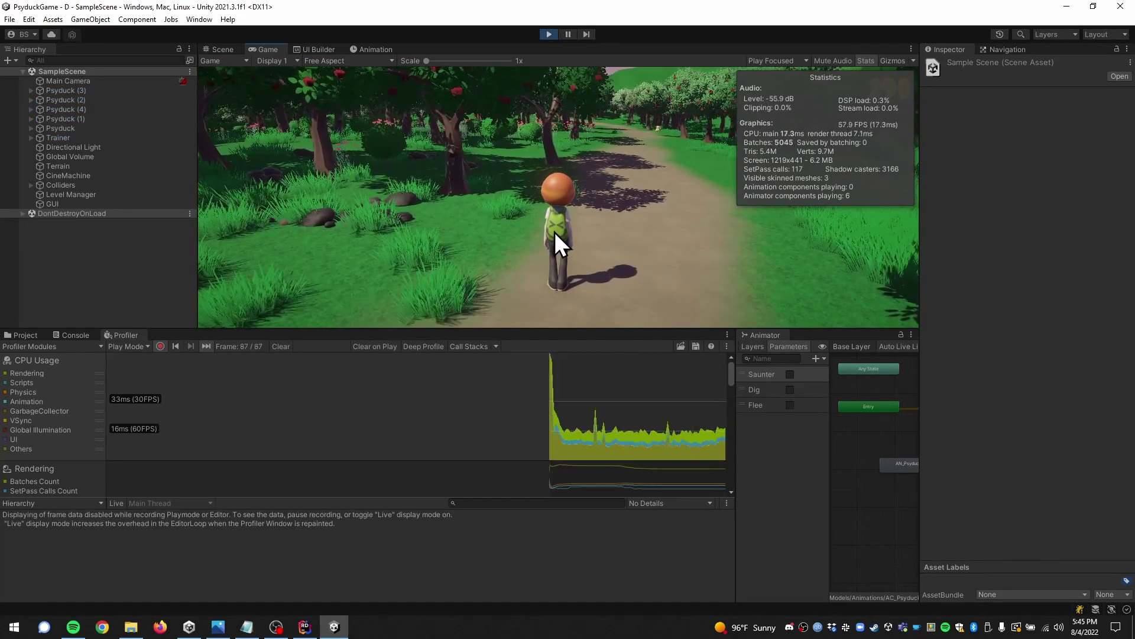
pyautogui.click(557, 229)
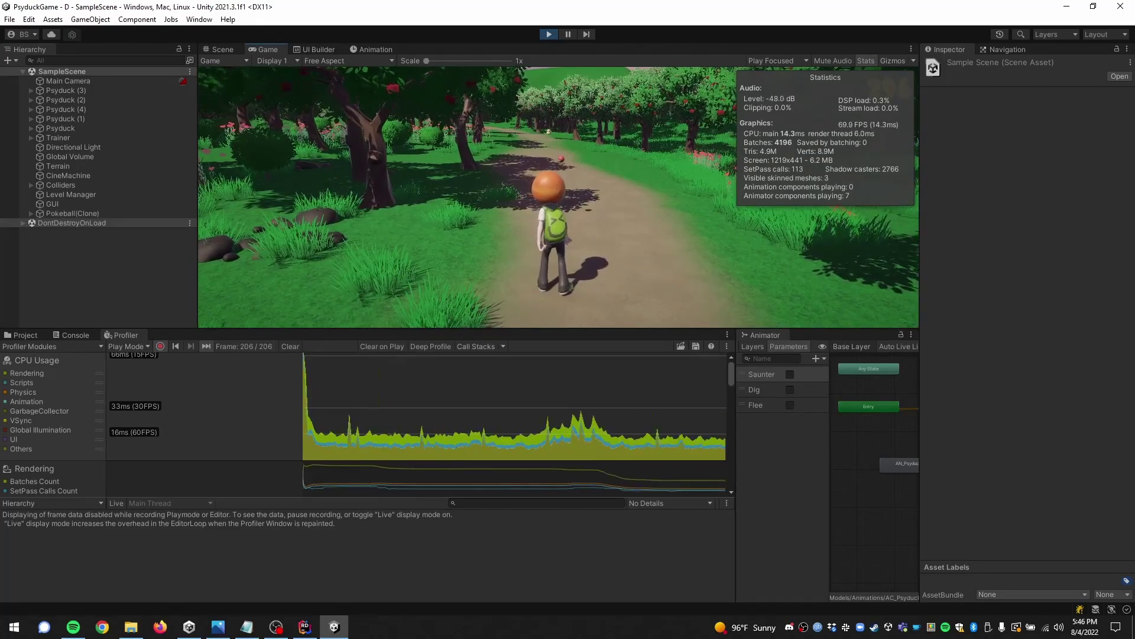
pyautogui.press('w')
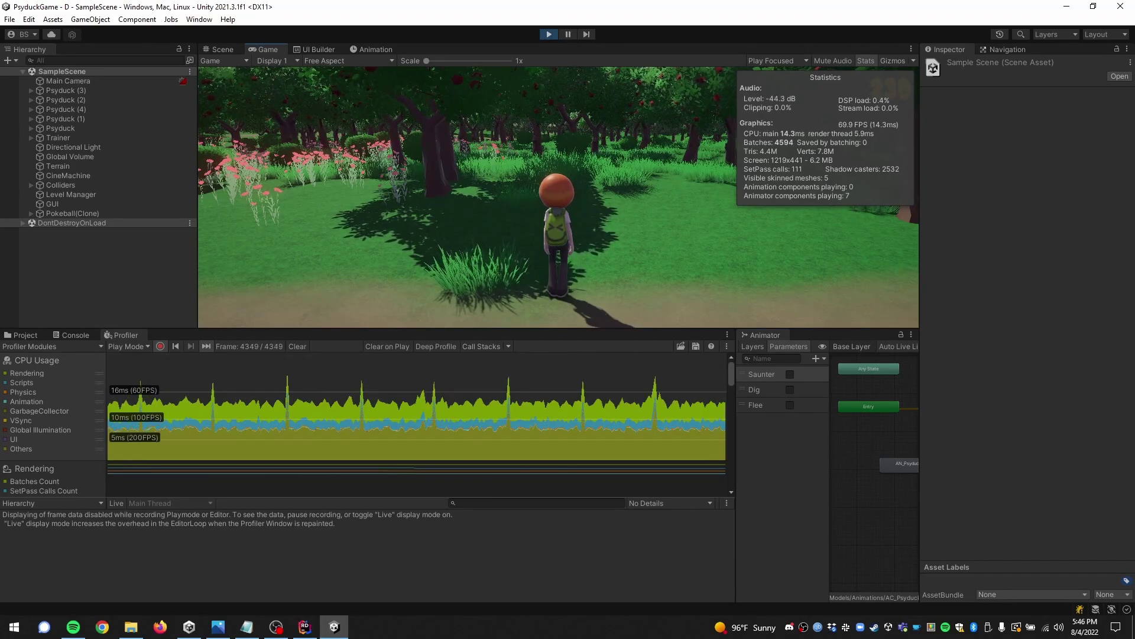
pyautogui.press('Escape')
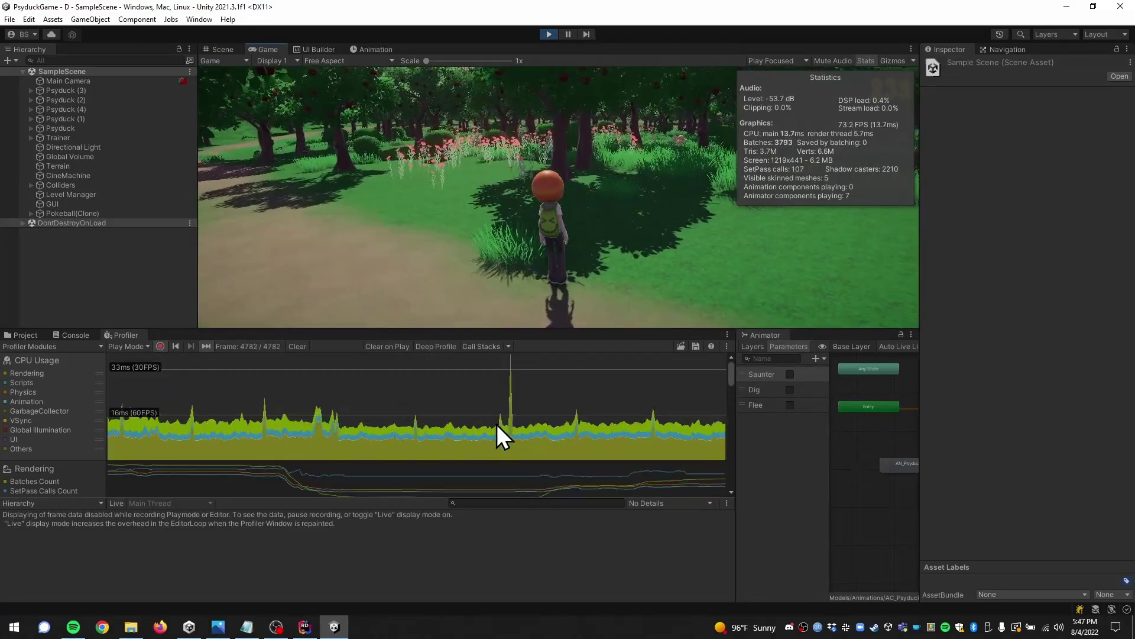
# Pick a frame in the CPU Usage chart and enlarge the frame's hierarchy details
pyautogui.click(488, 424)
pyautogui.moveTo(489, 424); pyautogui.dragTo(474, 425)
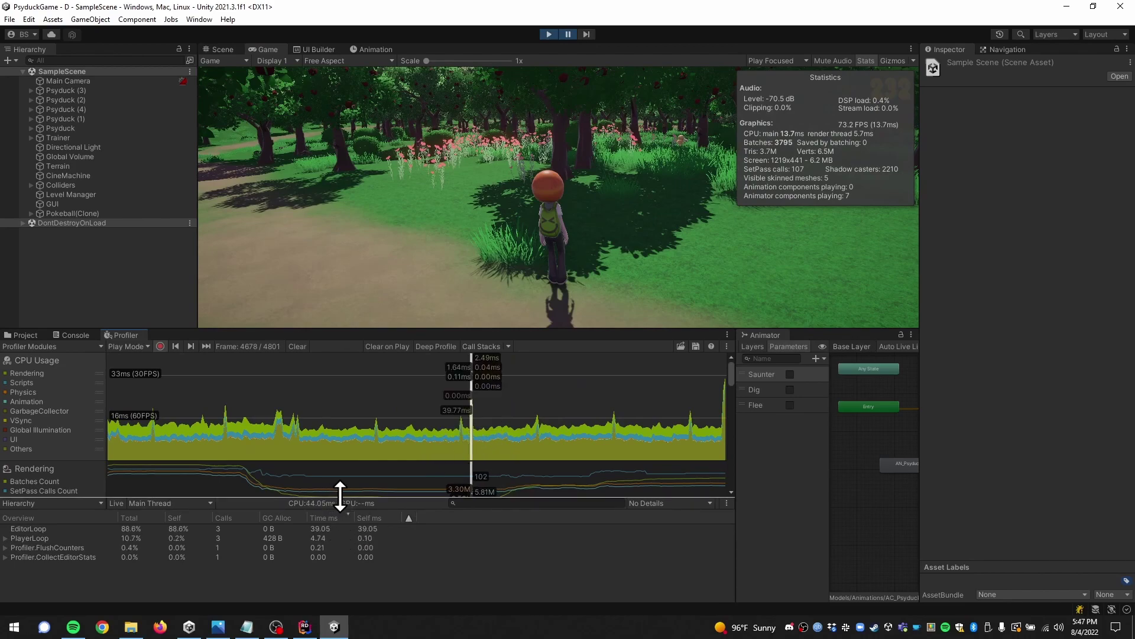
pyautogui.moveTo(340, 498); pyautogui.dragTo(342, 422)
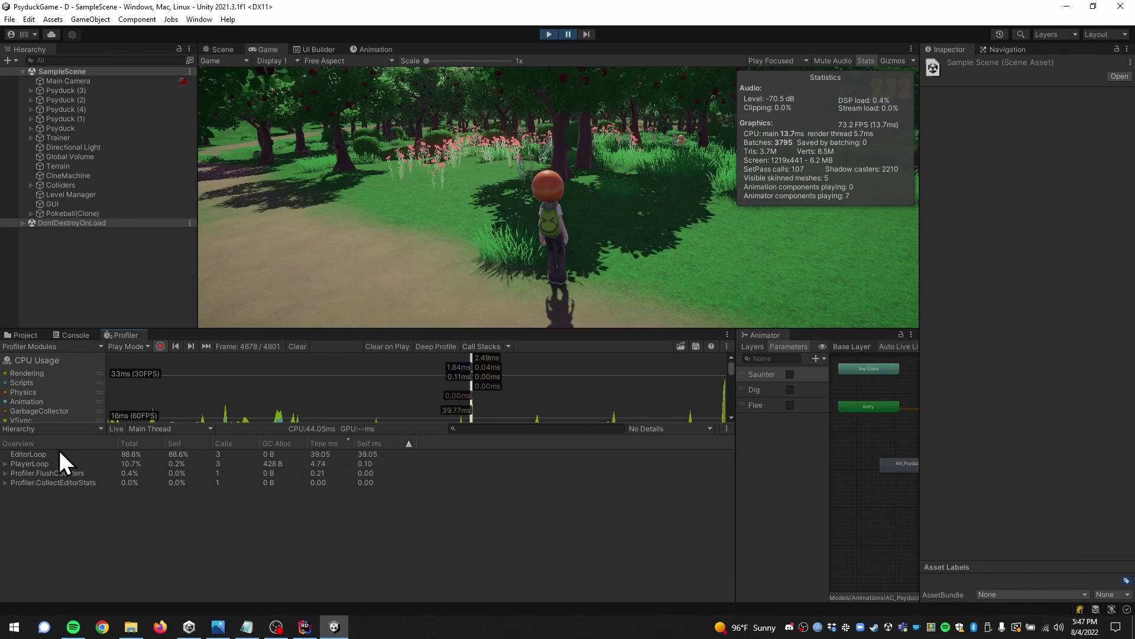
# Compare the EditorLoop and PlayerLoop entries, expand PlayerLoop and look through its calls, including Camera.Render
pyautogui.click(31, 454)
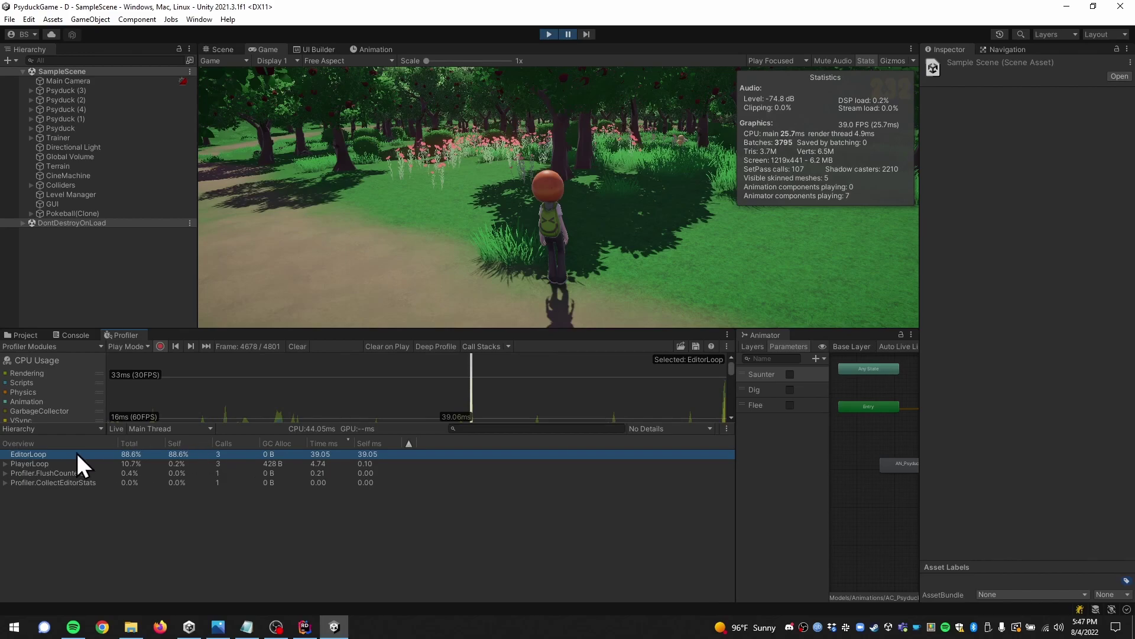
pyautogui.click(20, 465)
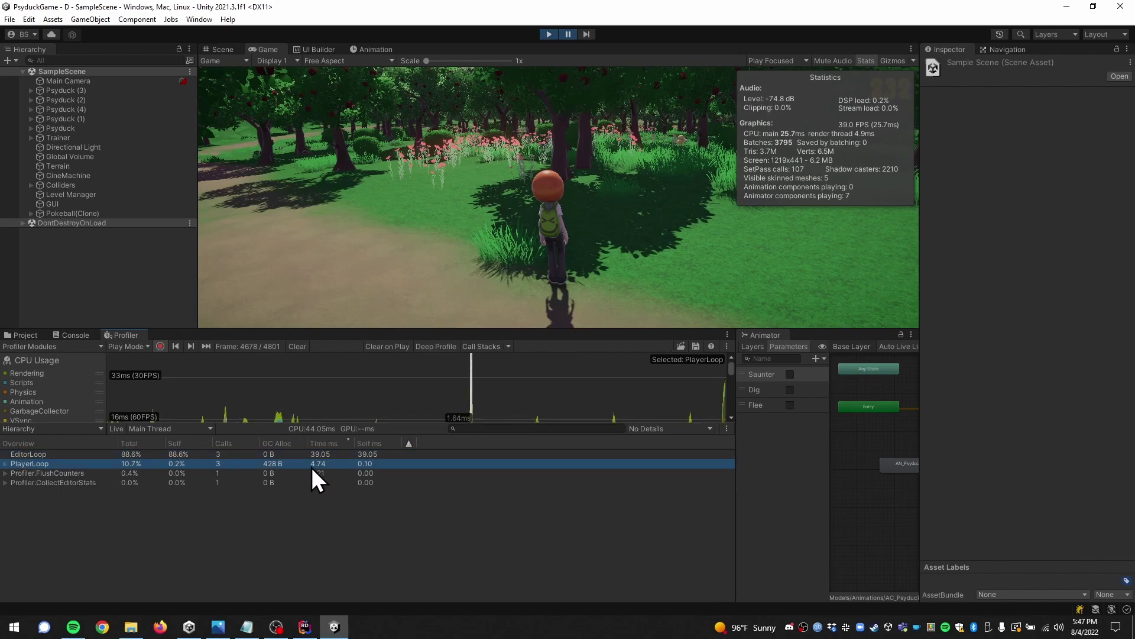
pyautogui.click(5, 464)
pyautogui.scroll(-10, 130, 516)
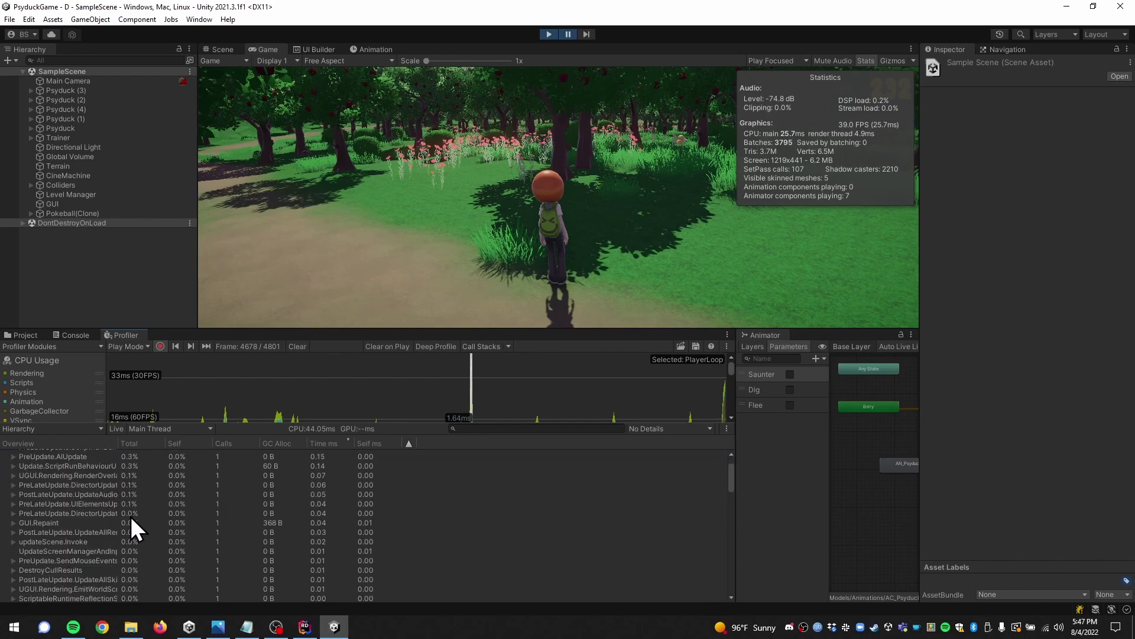
pyautogui.scroll(-3, 112, 530)
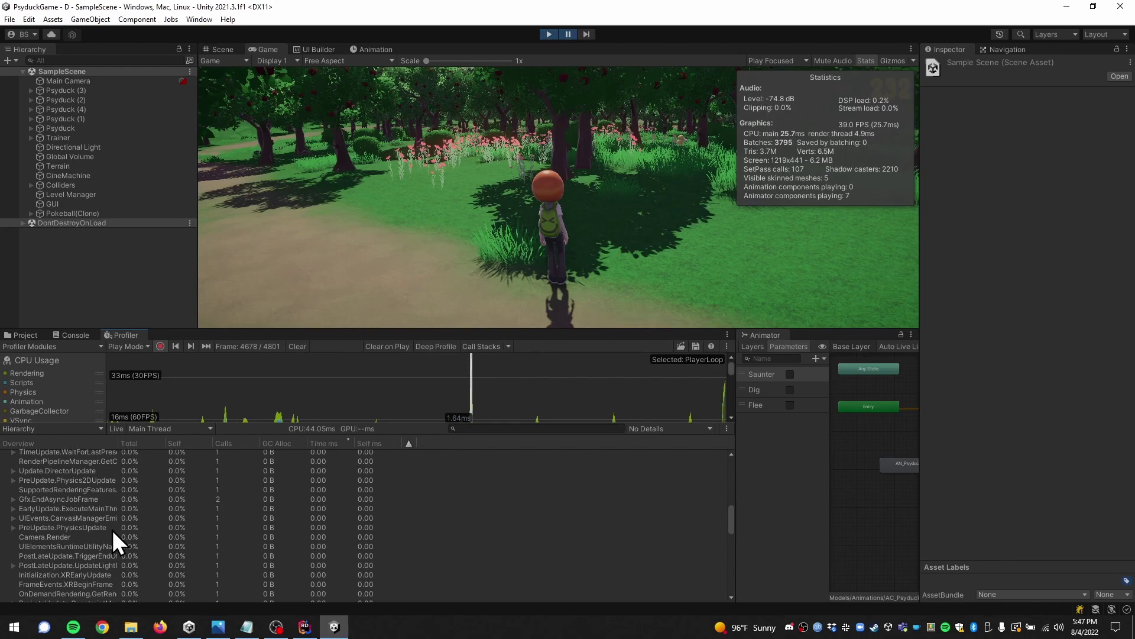
pyautogui.click(71, 537)
pyautogui.scroll(12, 76, 538)
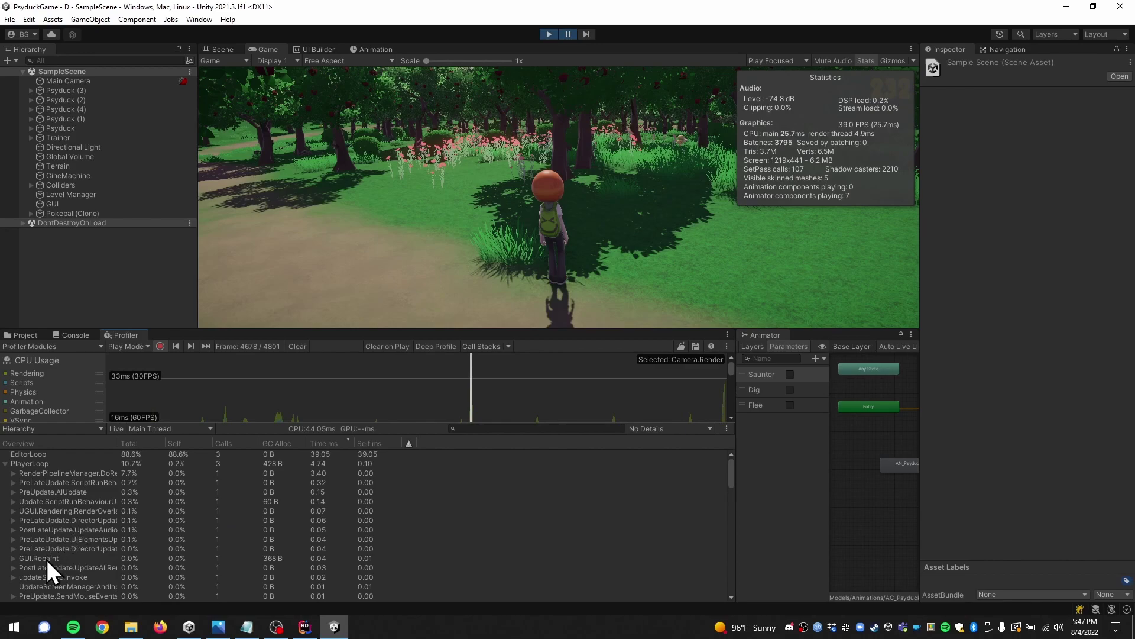
# Expand the script update call through BehaviourUpdate to inspect PlayerController.Update with its Physics.Raycast and GUIManager.Update
pyautogui.click(50, 503)
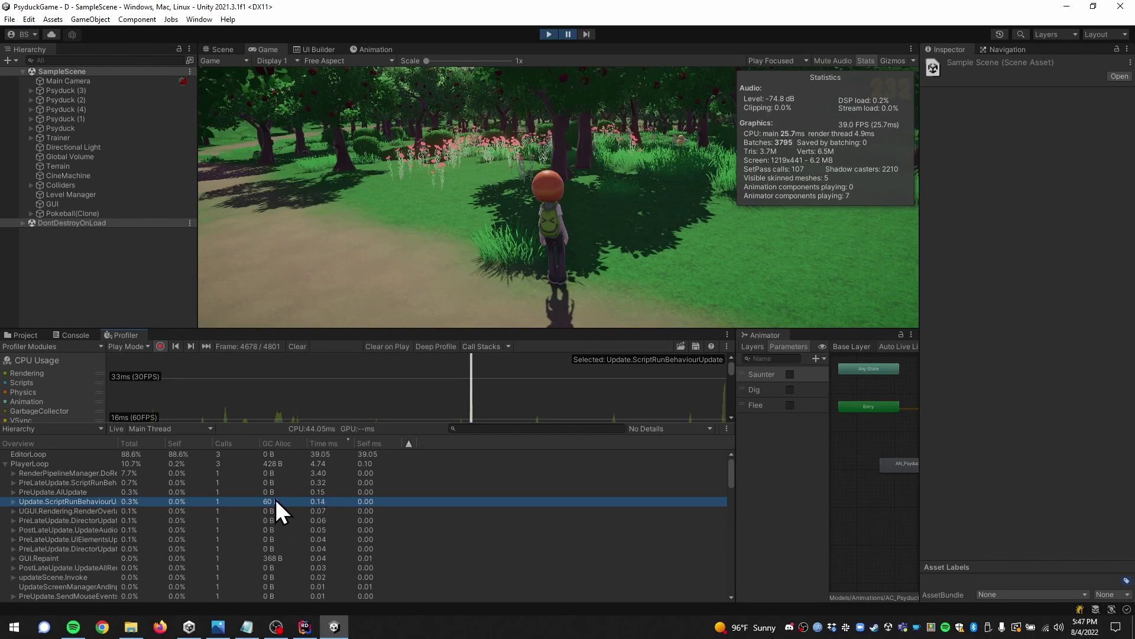
pyautogui.click(13, 502)
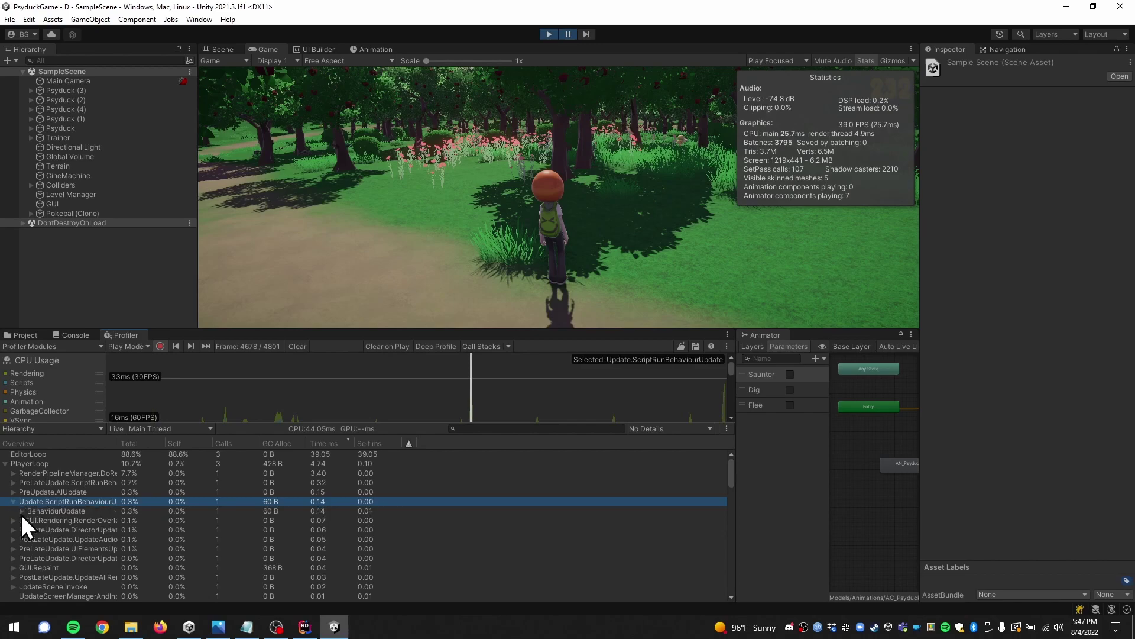
pyautogui.click(22, 511)
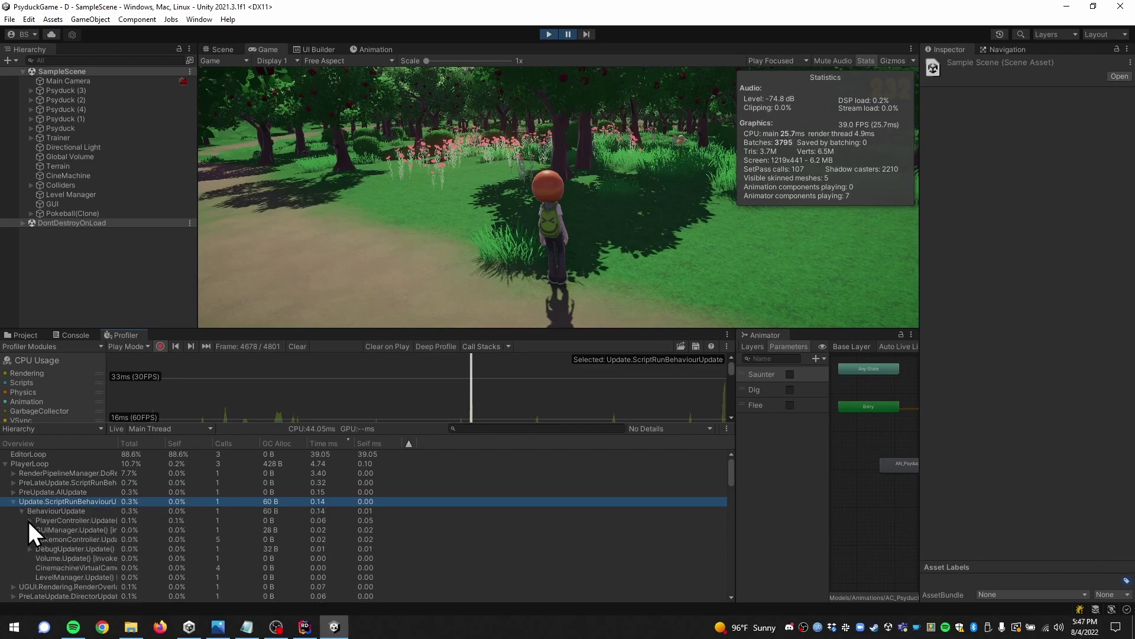
pyautogui.click(30, 521)
pyautogui.click(93, 520)
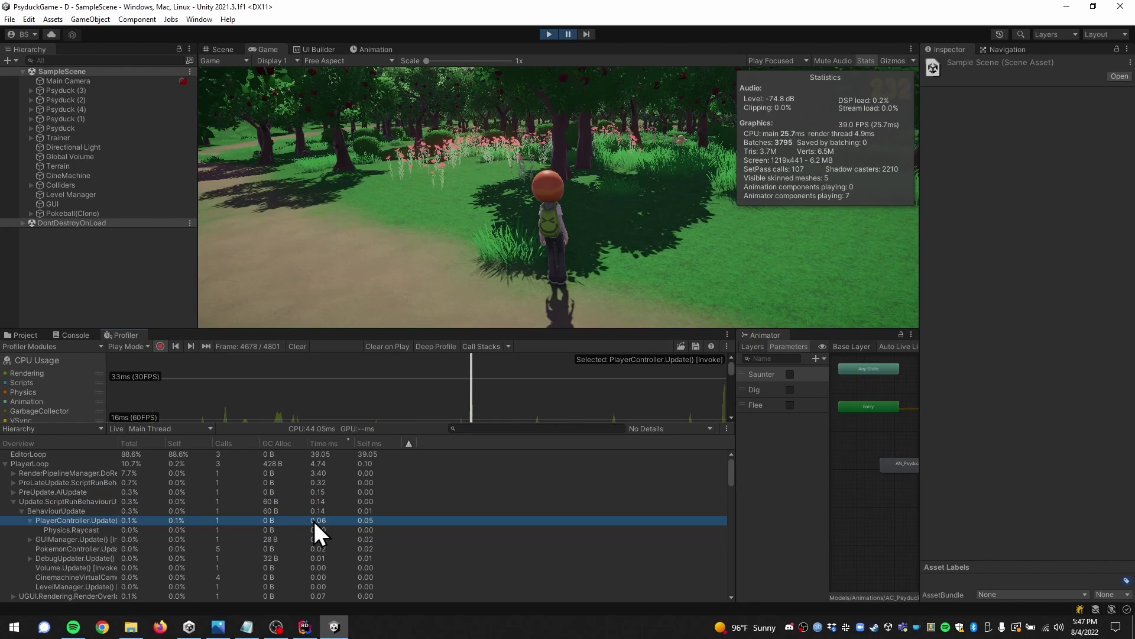
pyautogui.click(30, 540)
pyautogui.click(77, 530)
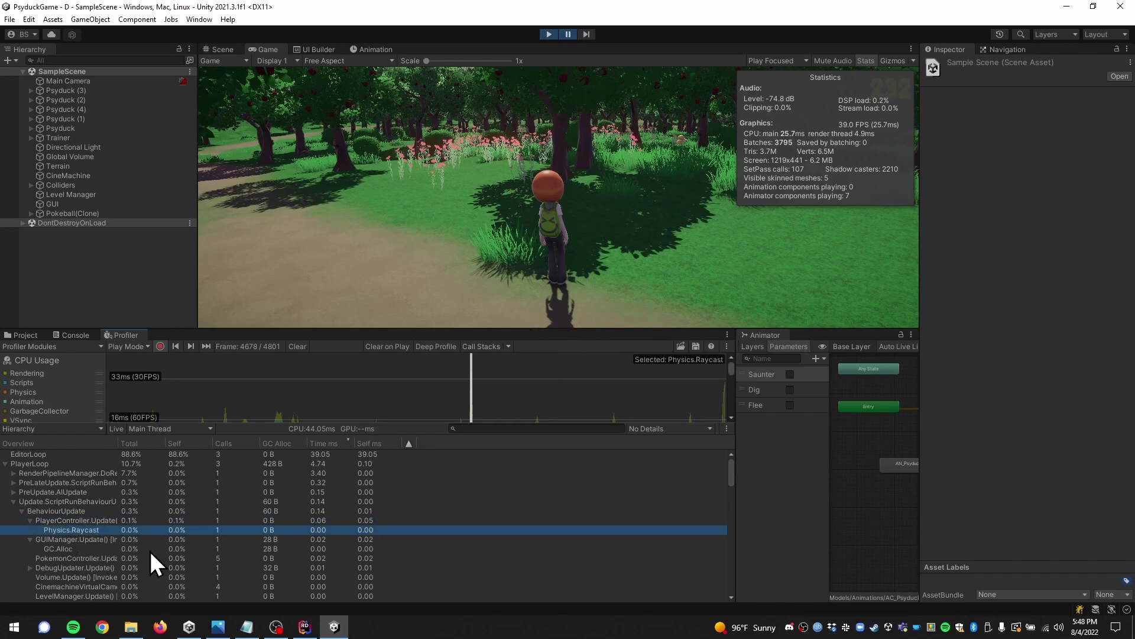
# Review the BehaviourUpdate entry and its script calls, and give the CPU Usage chart more height again
pyautogui.scroll(-1, 80, 547)
pyautogui.scroll(1, 79, 546)
pyautogui.click(275, 513)
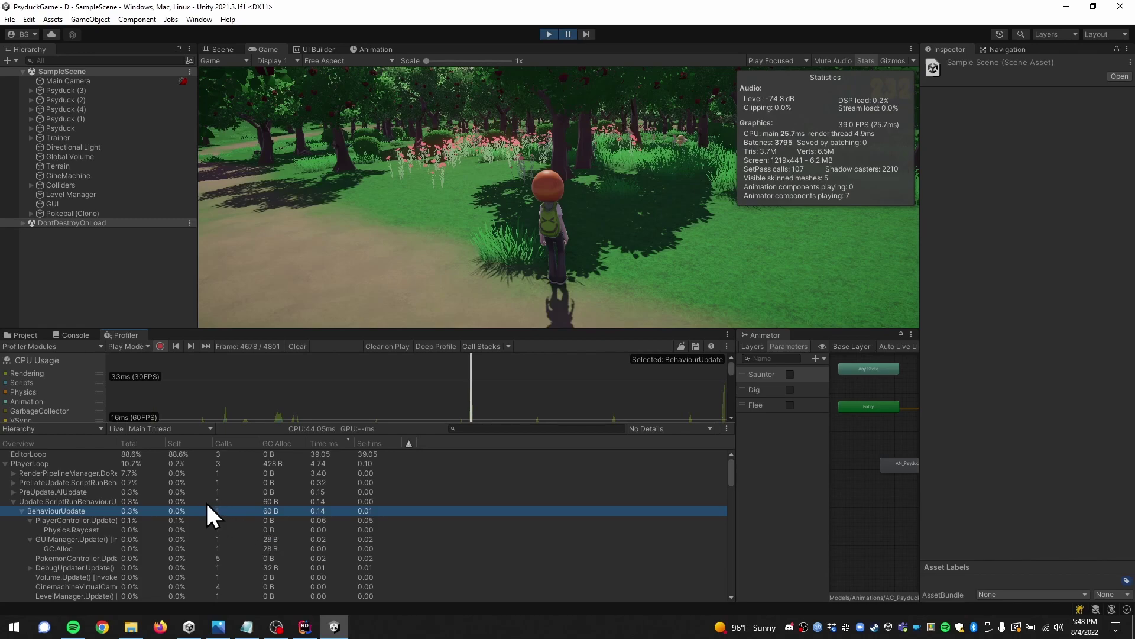
pyautogui.scroll(-2, 94, 535)
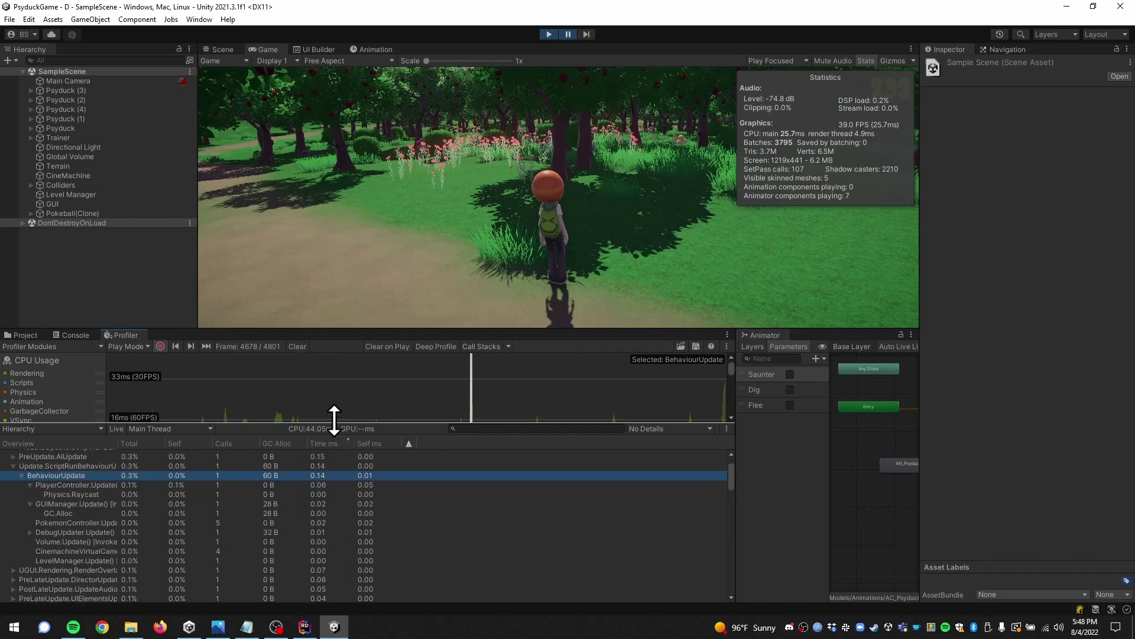
pyautogui.moveTo(332, 422); pyautogui.dragTo(331, 522)
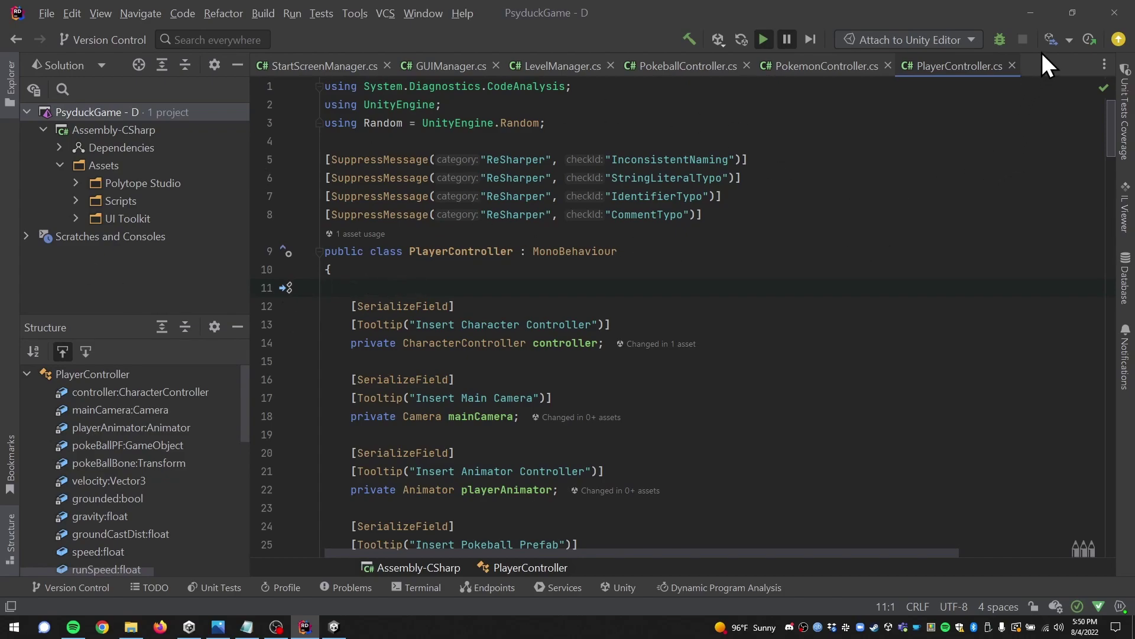
# In Rider, choose the Attach to Unity Editor run configuration and open the profiling configurations for editing
pyautogui.click(971, 38)
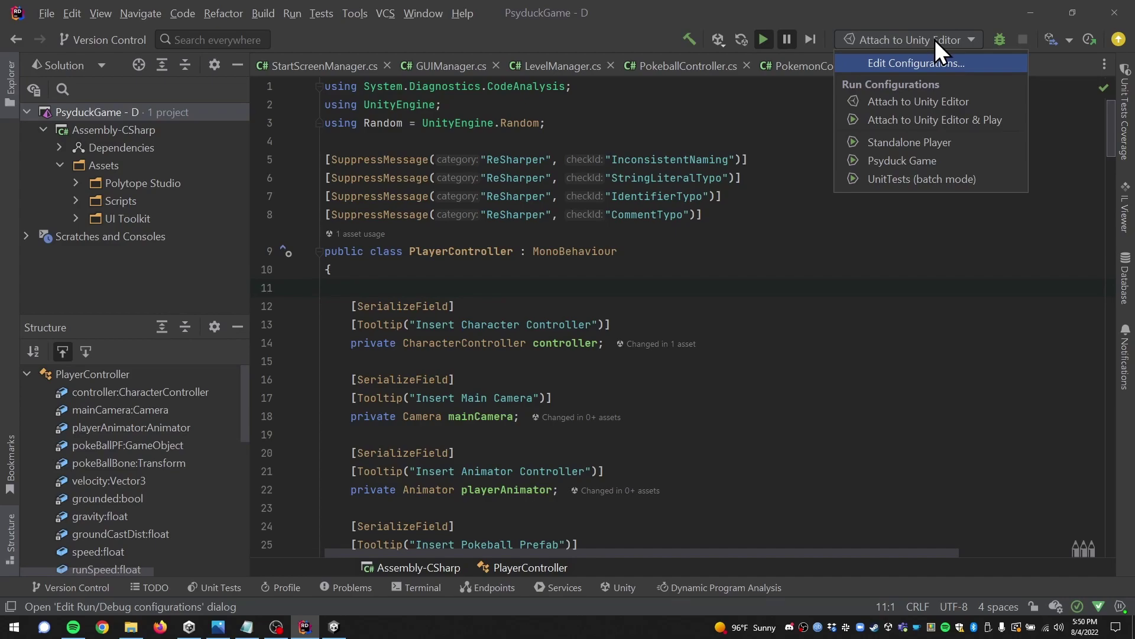
pyautogui.click(931, 103)
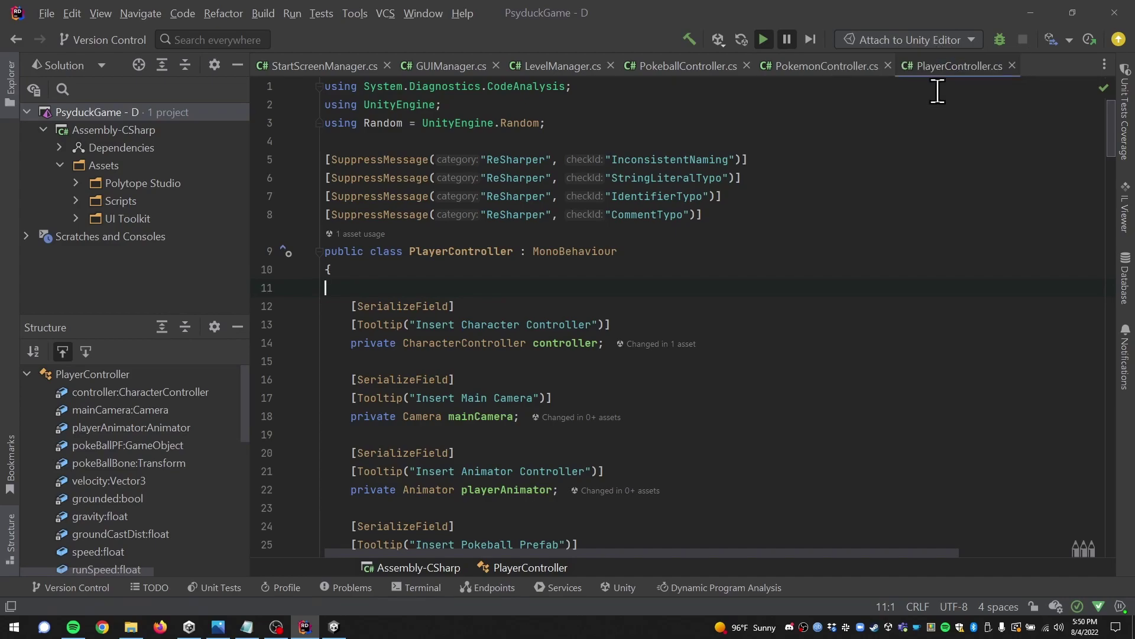
pyautogui.click(1069, 37)
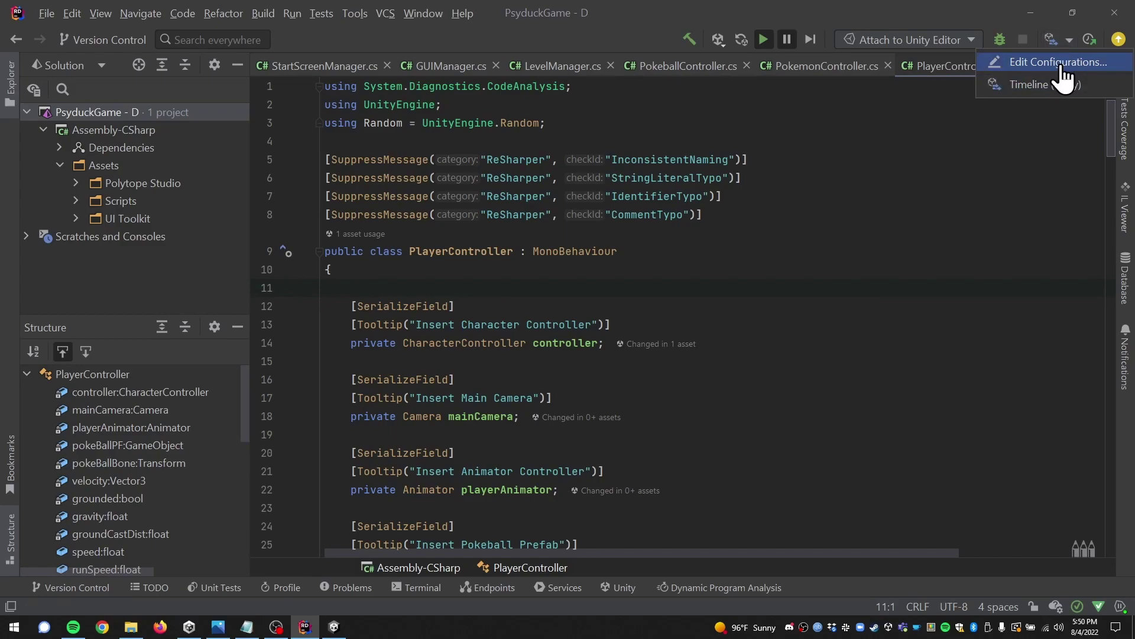
pyautogui.click(1058, 62)
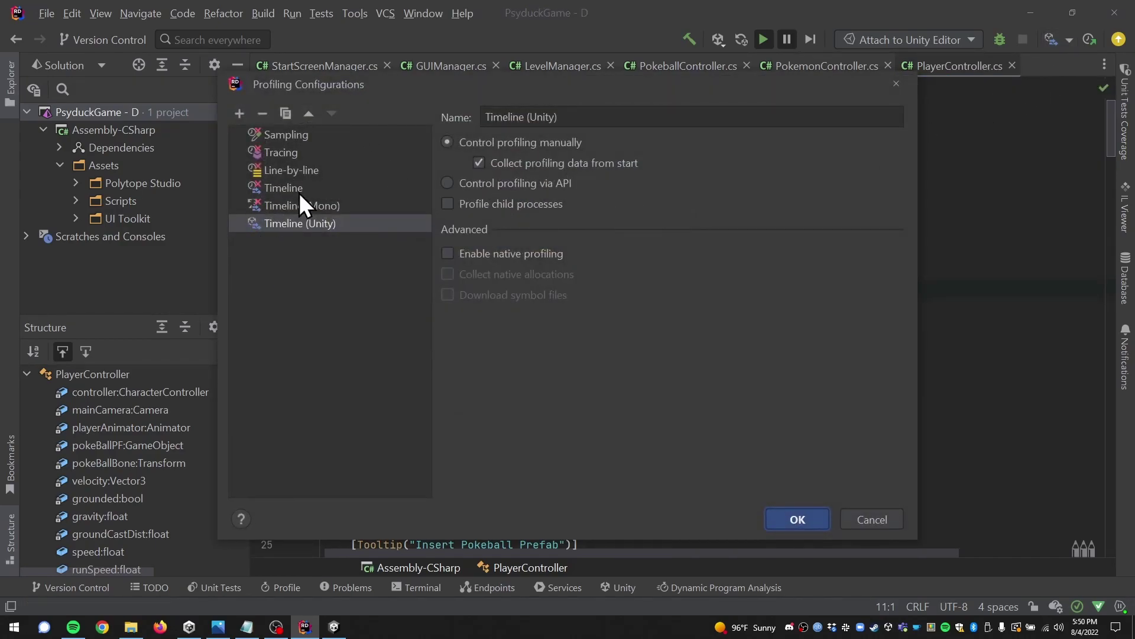
# Cancel the profiling configurations, close the Unity Editor, and start profiling it from Rider with Timeline (Unity)
pyautogui.click(860, 522)
pyautogui.click(1050, 36)
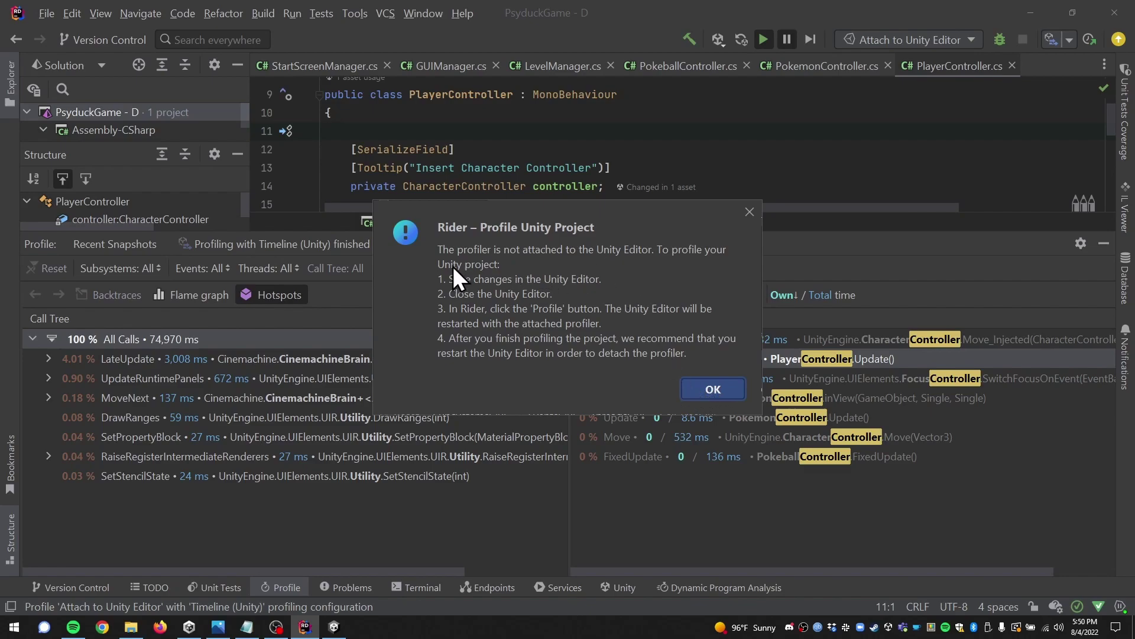
pyautogui.click(333, 626)
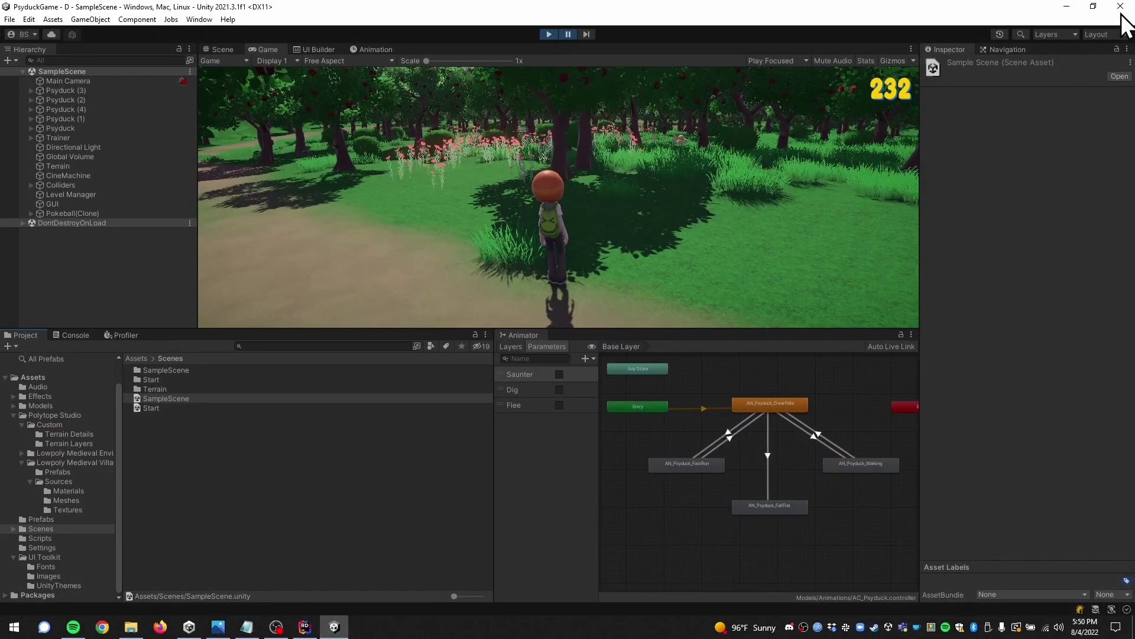
pyautogui.click(1122, 7)
pyautogui.click(708, 393)
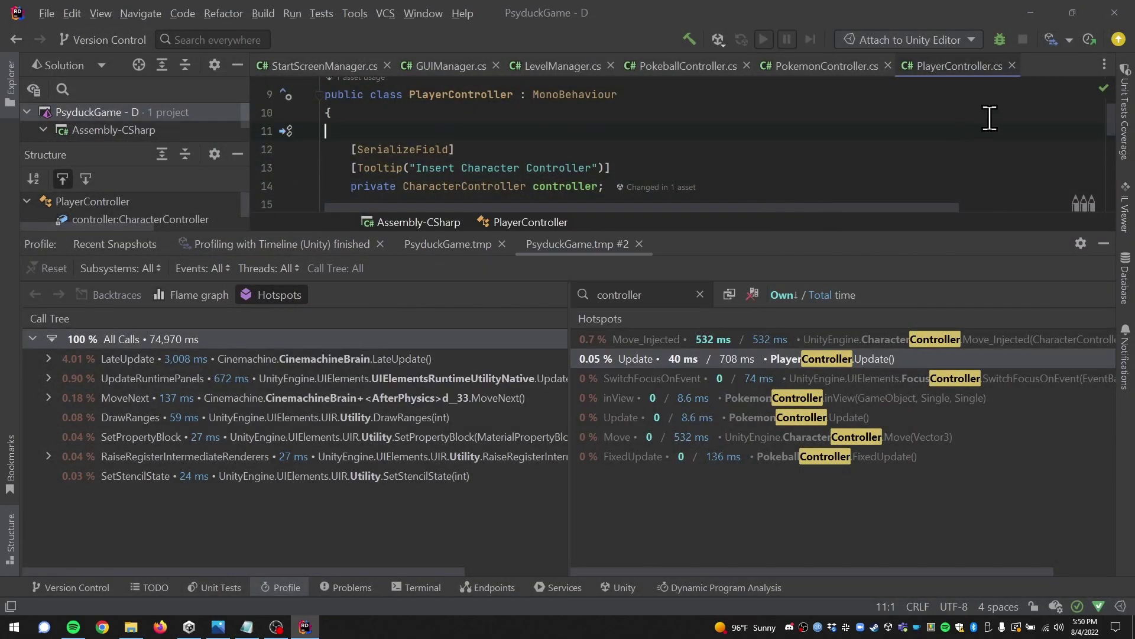
pyautogui.click(1052, 34)
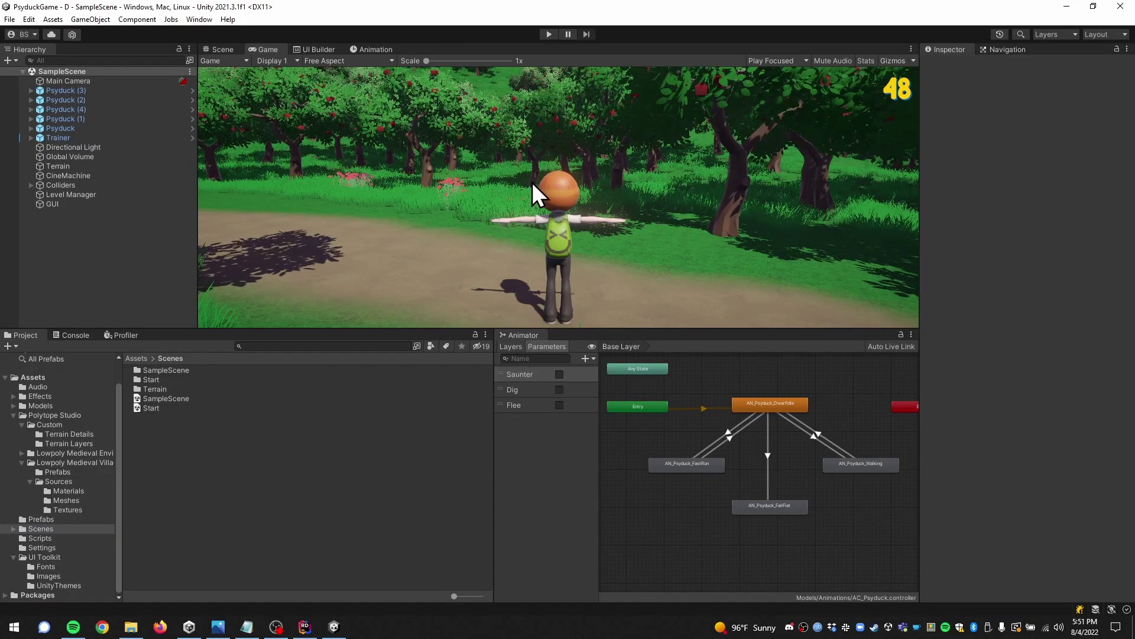
# Play the game briefly in the relaunched Unity Editor, throw a Pokeball, and capture the profiling snapshot in Rider
pyautogui.click(549, 33)
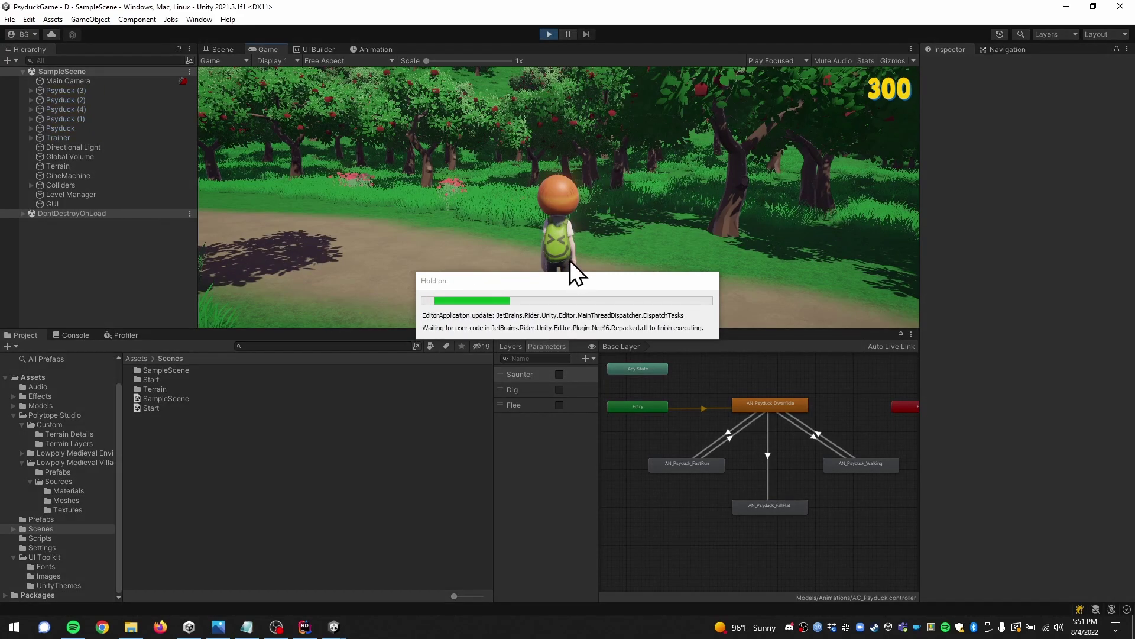
pyautogui.click(570, 255)
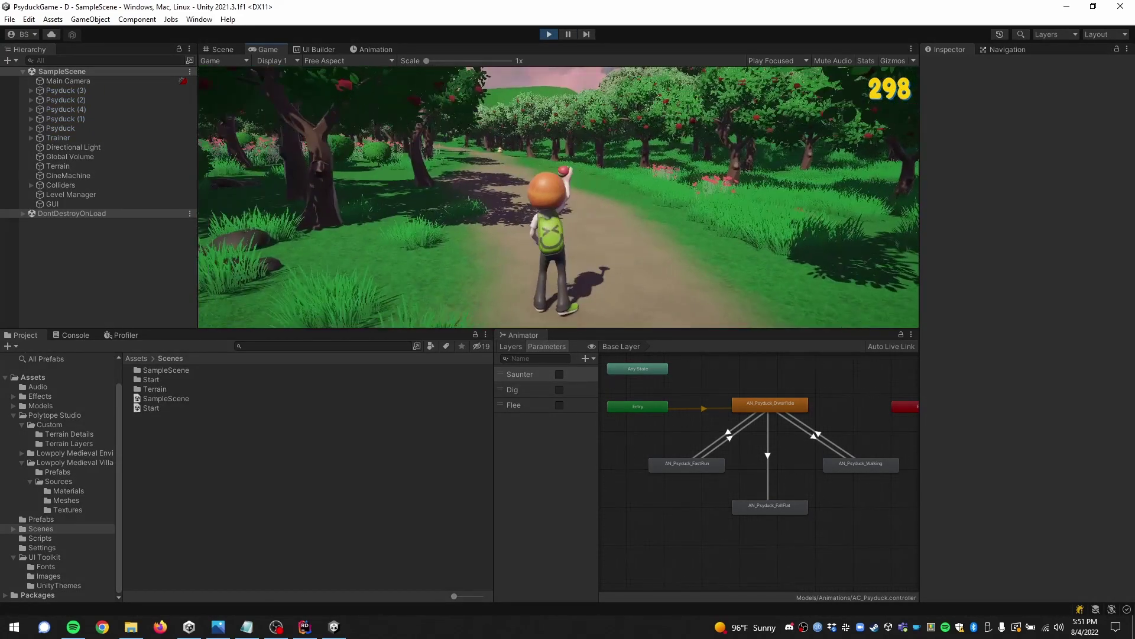
pyautogui.press('Escape')
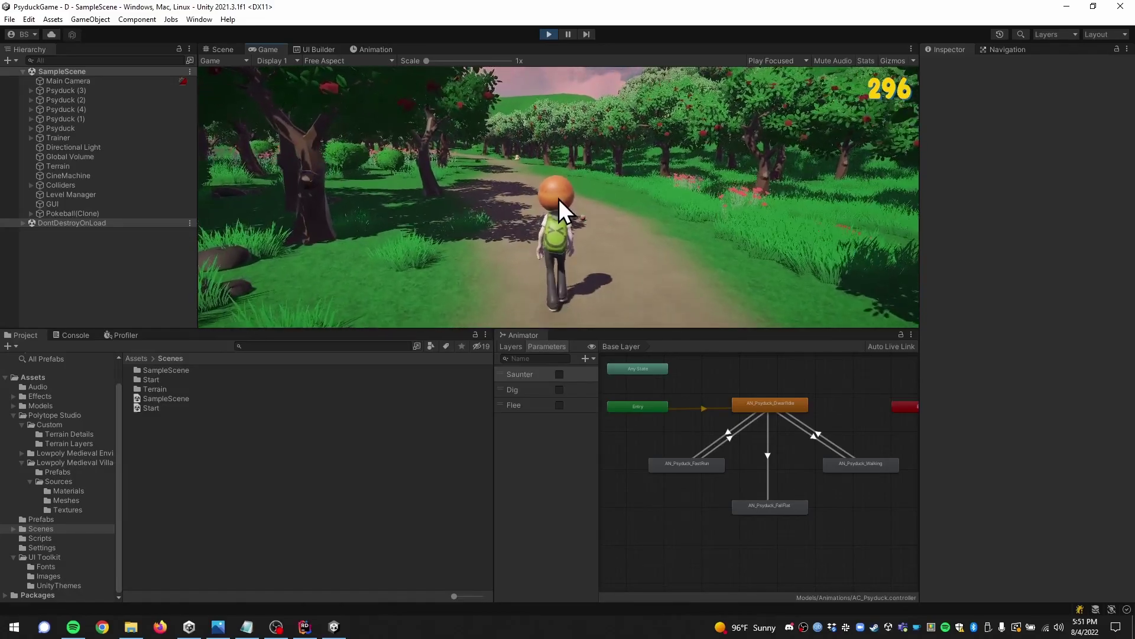
pyautogui.click(305, 626)
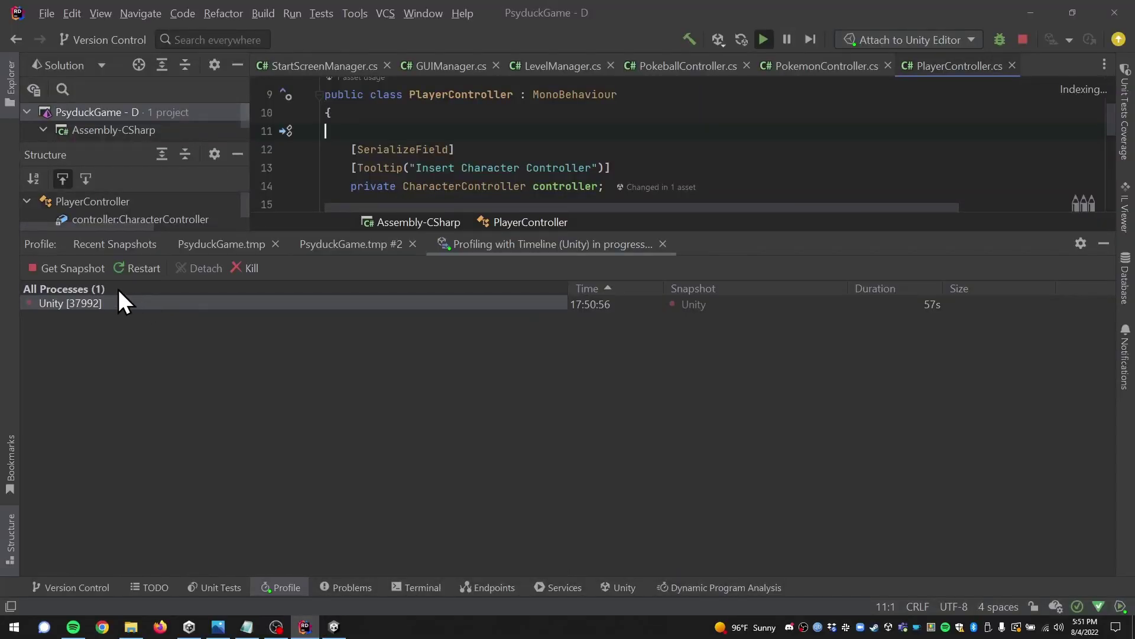
pyautogui.click(74, 268)
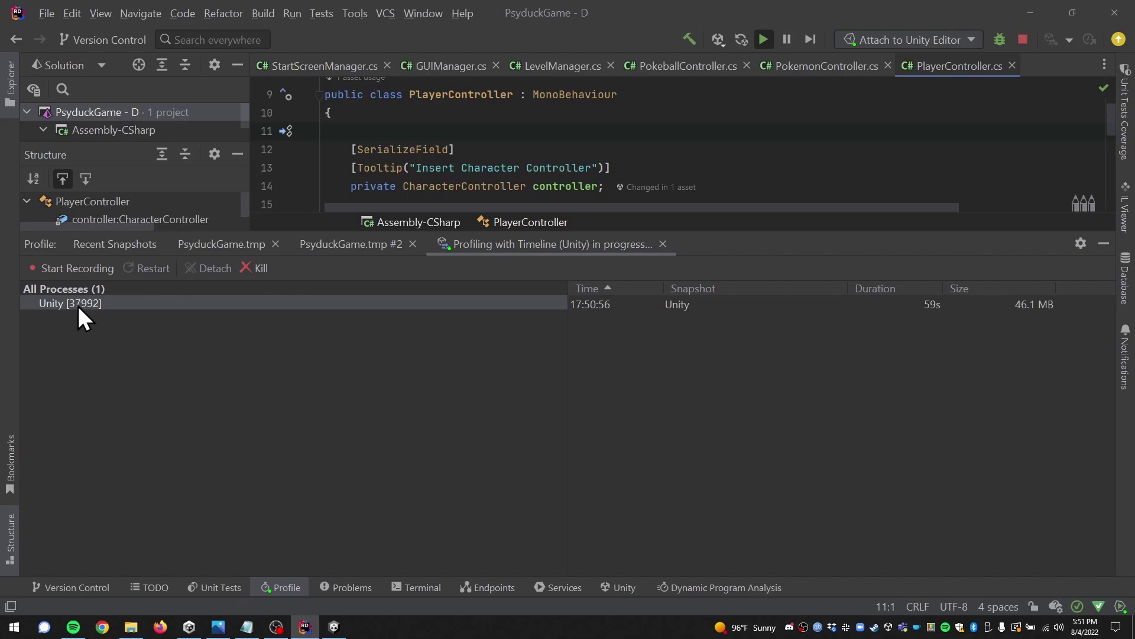
# Open the captured Unity snapshot and look through its call tree and hotspots
pyautogui.click(686, 305)
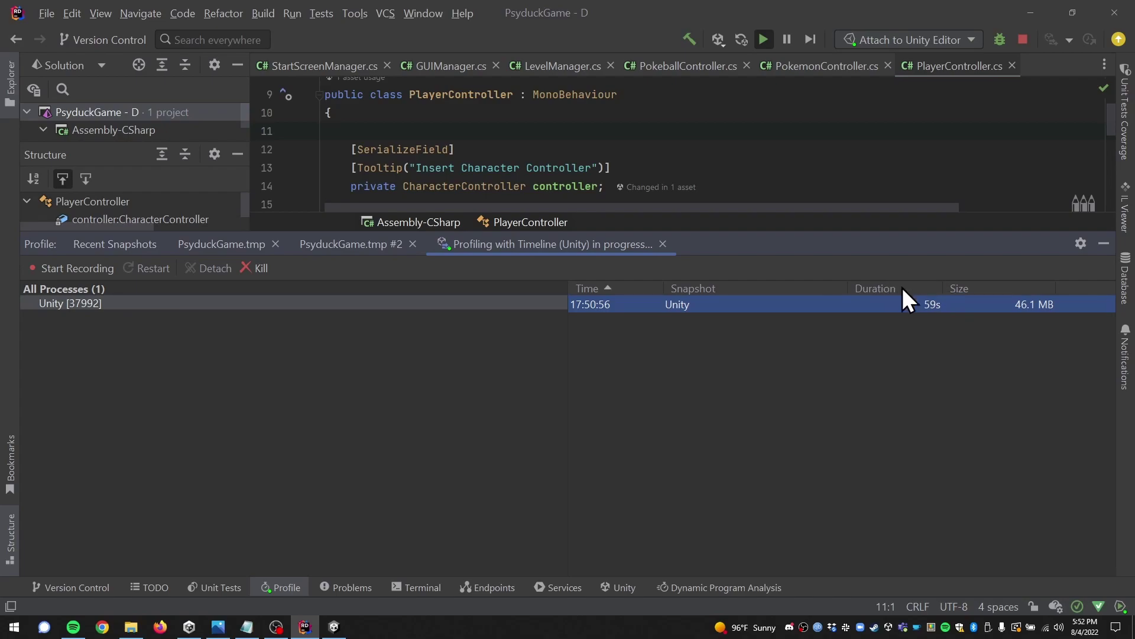
pyautogui.doubleClick(705, 305)
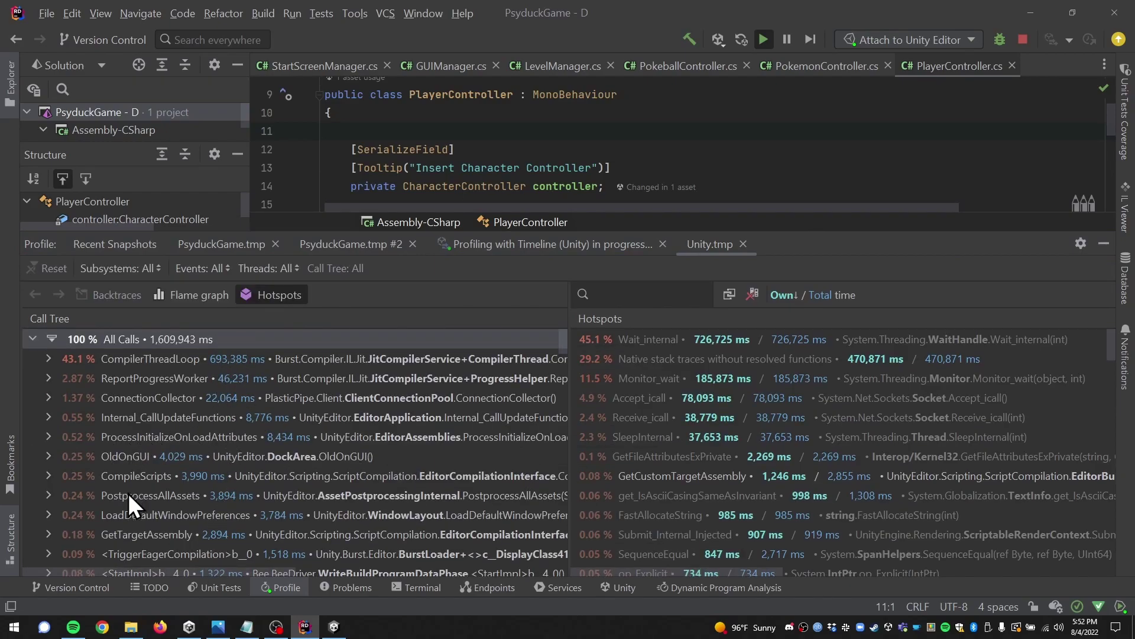
pyautogui.scroll(-3, 194, 517)
pyautogui.scroll(3, 190, 490)
# Filter the snapshot's hotspots by "controller" and look through the matching methods
pyautogui.click(649, 294)
pyautogui.write('cotnro')
pyautogui.press('BackSpace')
pyautogui.press('BackSpace')
pyautogui.press('BackSpace')
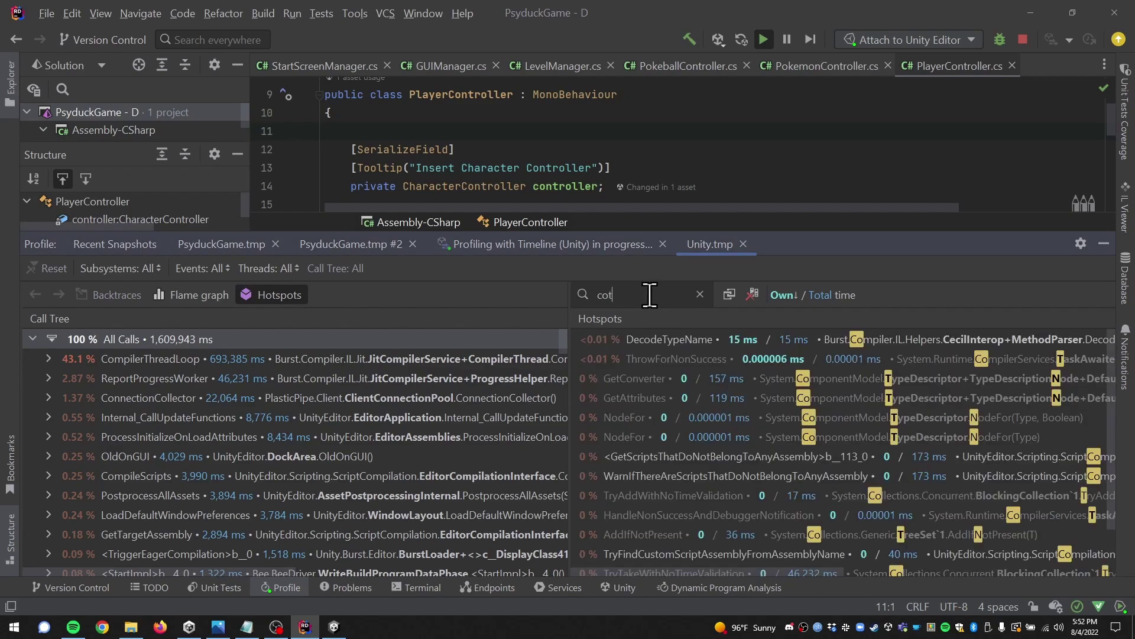
pyautogui.press('BackSpace')
pyautogui.write('ntroller')
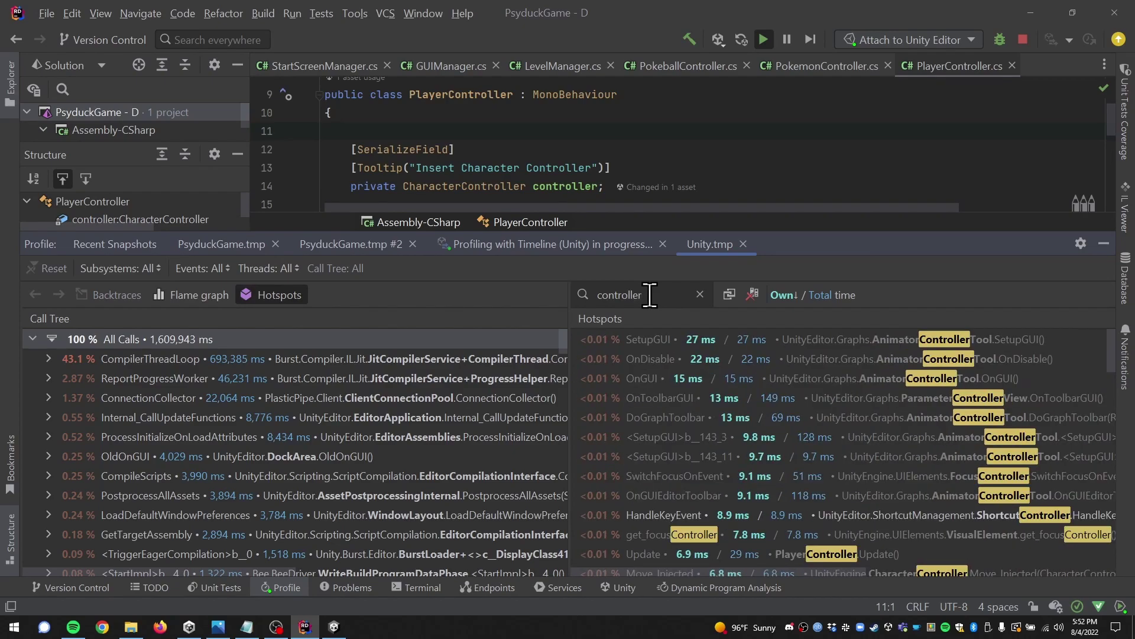
pyautogui.scroll(-10, 710, 407)
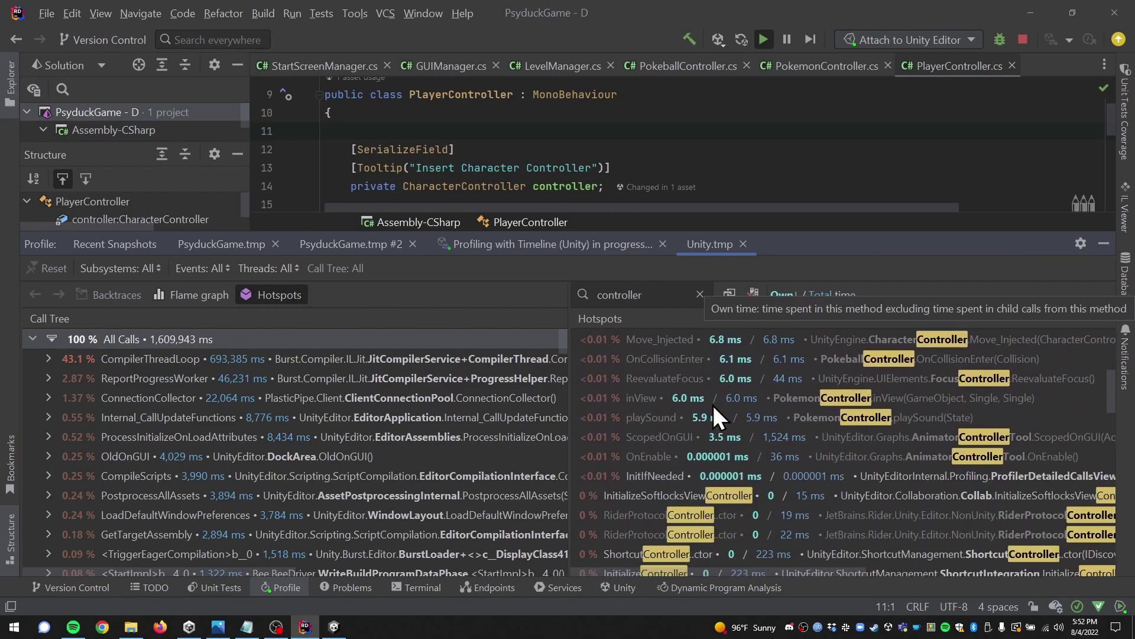
pyautogui.scroll(-3, 713, 405)
# Narrow the hotspots filter to "PlayerContr" and open the source of PlayerController.Update
pyautogui.doubleClick(658, 295)
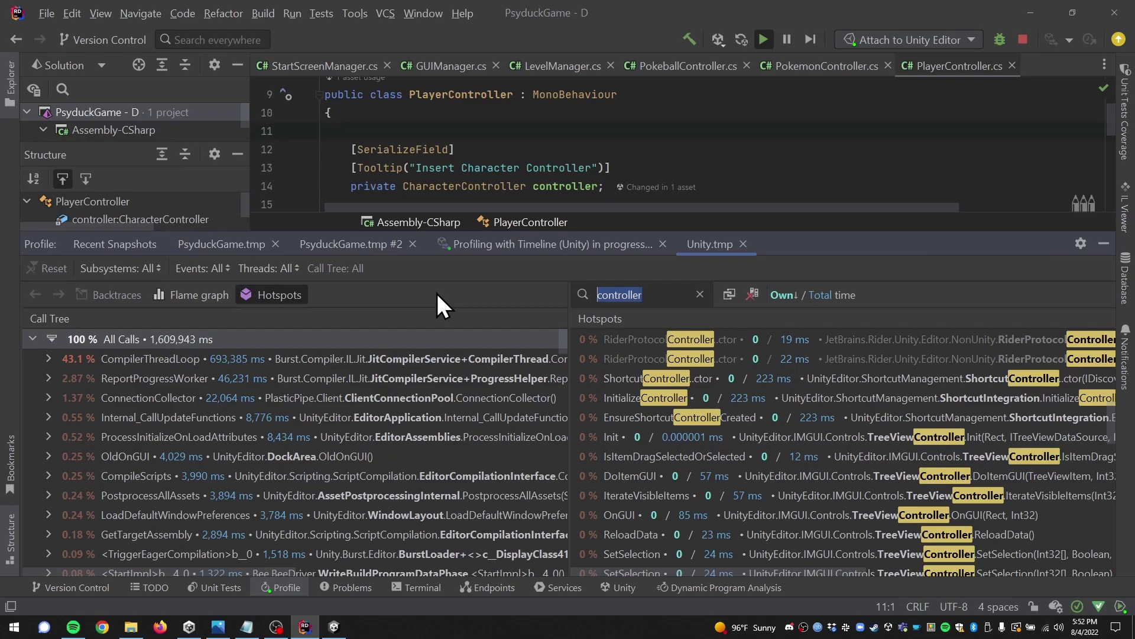
pyautogui.write('Player')
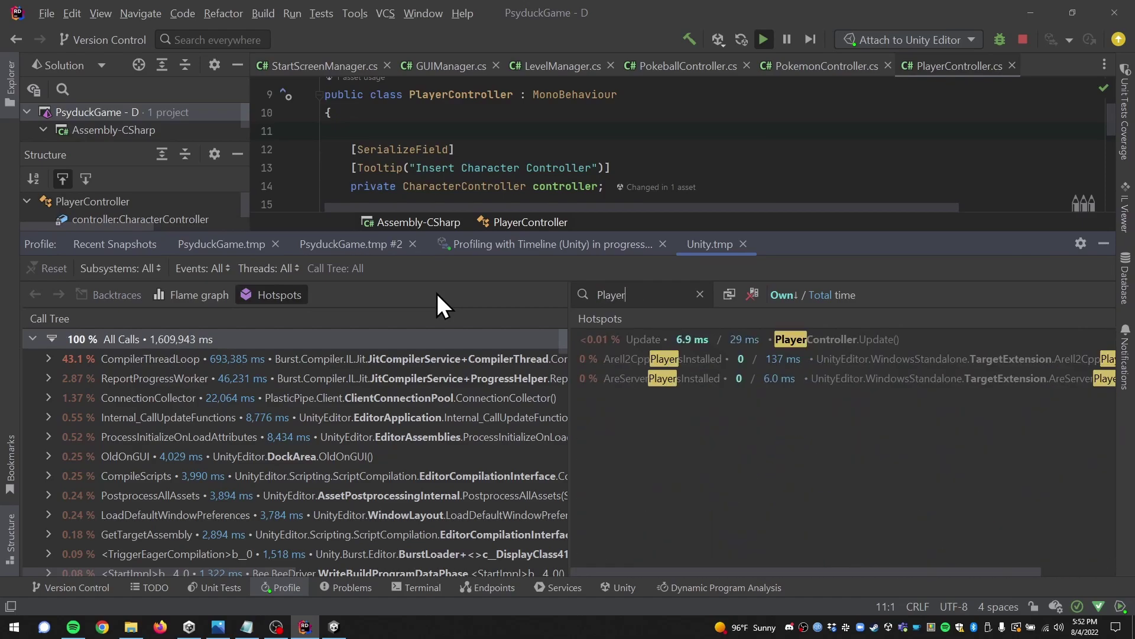
pyautogui.write('Contr')
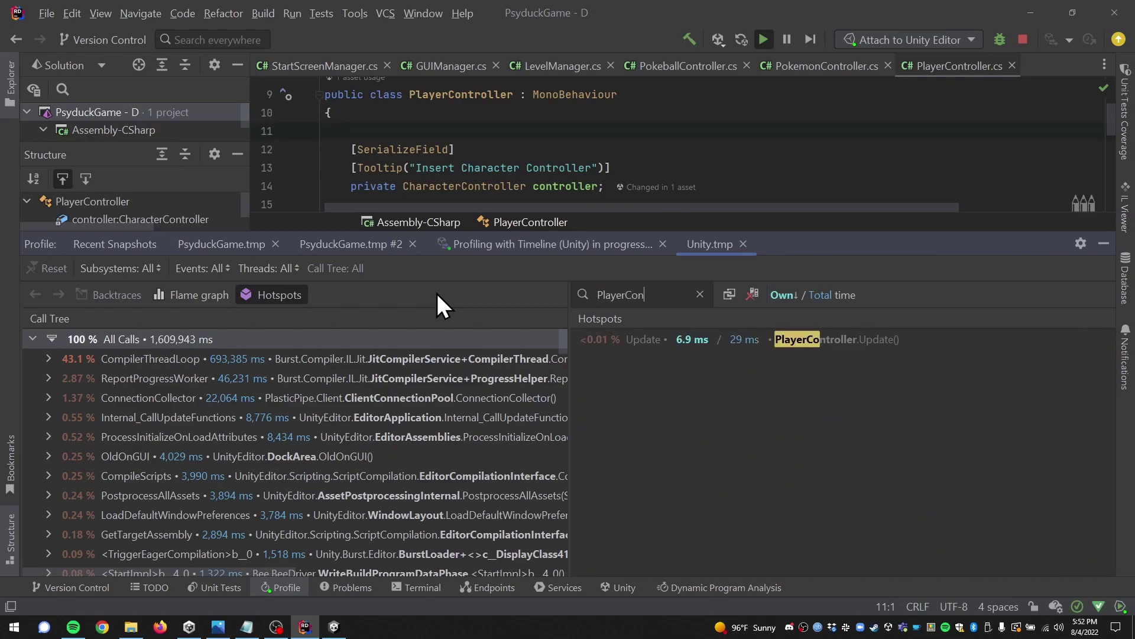
pyautogui.doubleClick(833, 339)
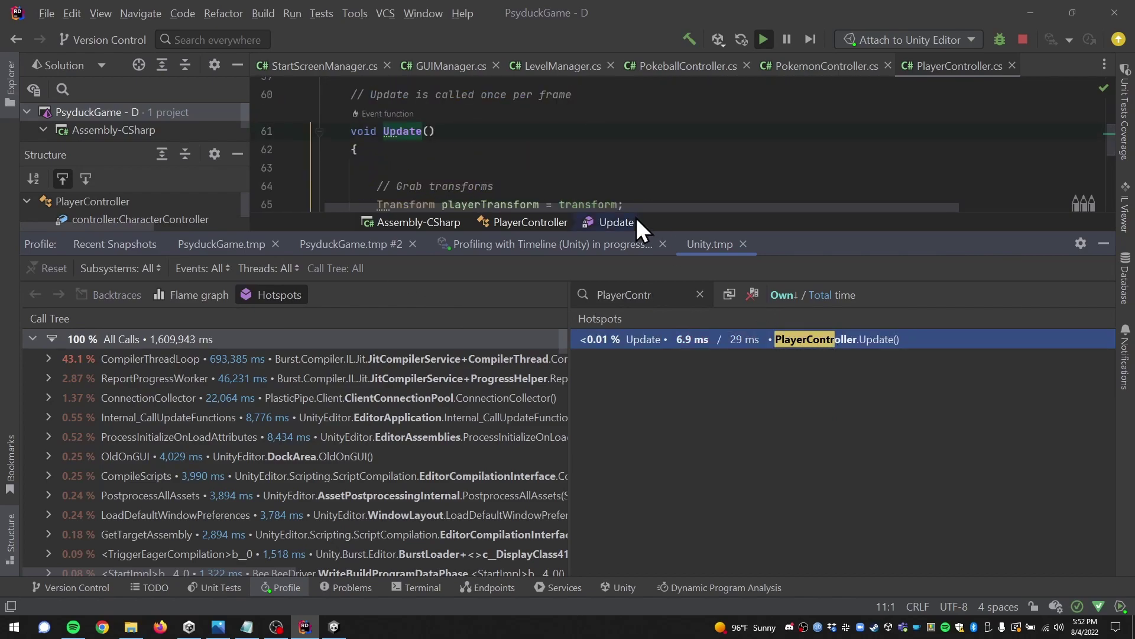
# Give the code editor more height and review the Update method alongside its hotspot timings
pyautogui.scroll(-2, 482, 142)
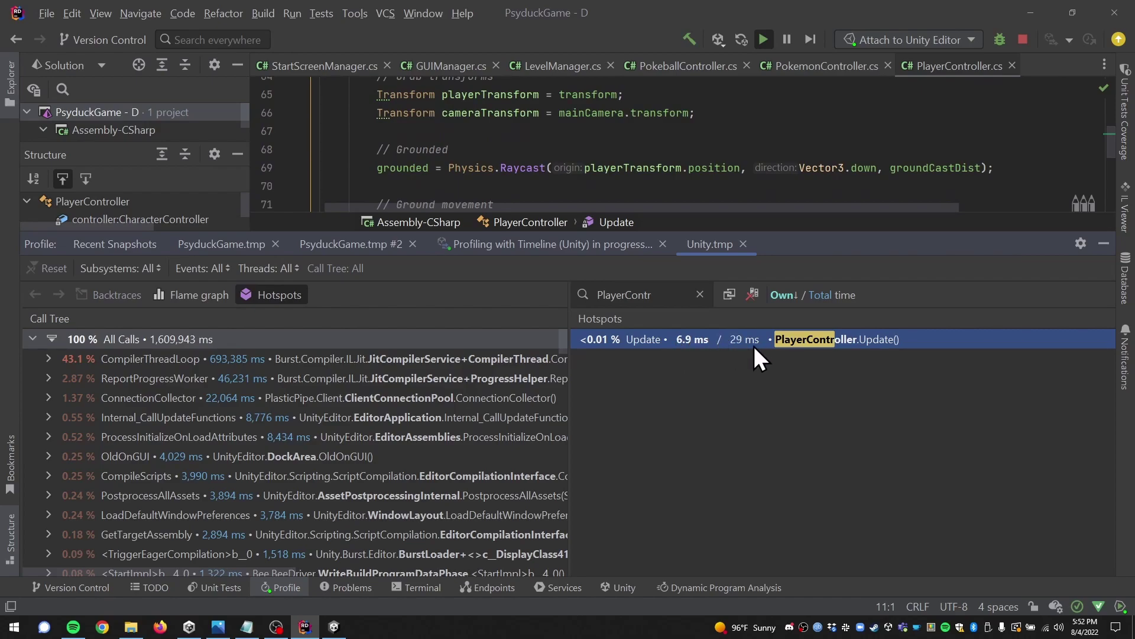
pyautogui.scroll(2, 633, 166)
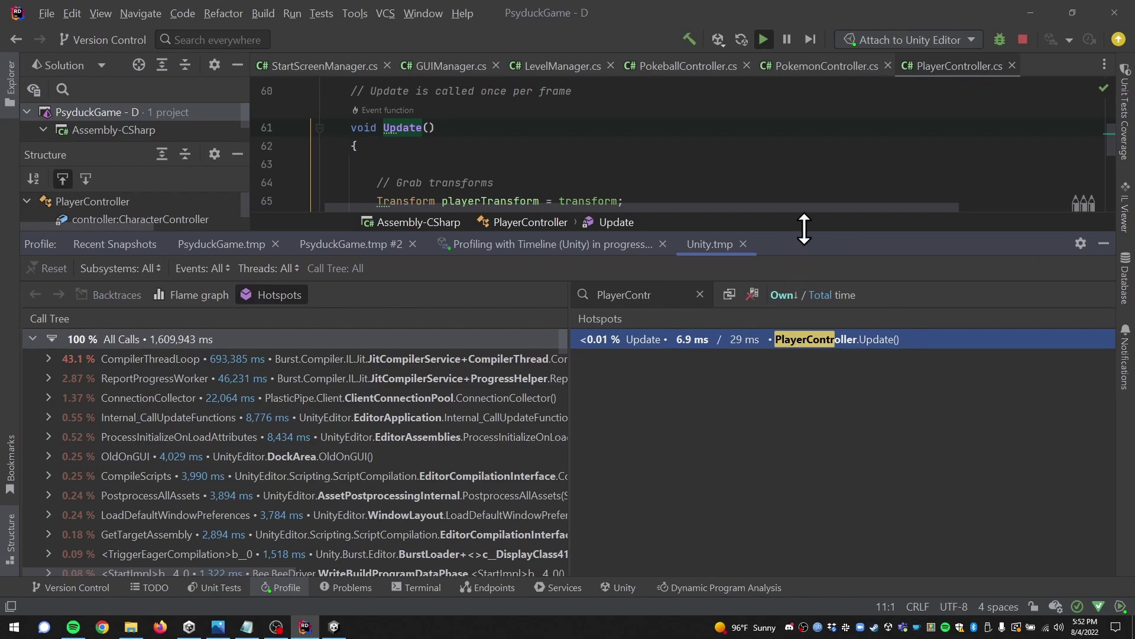
pyautogui.moveTo(804, 230); pyautogui.dragTo(804, 356)
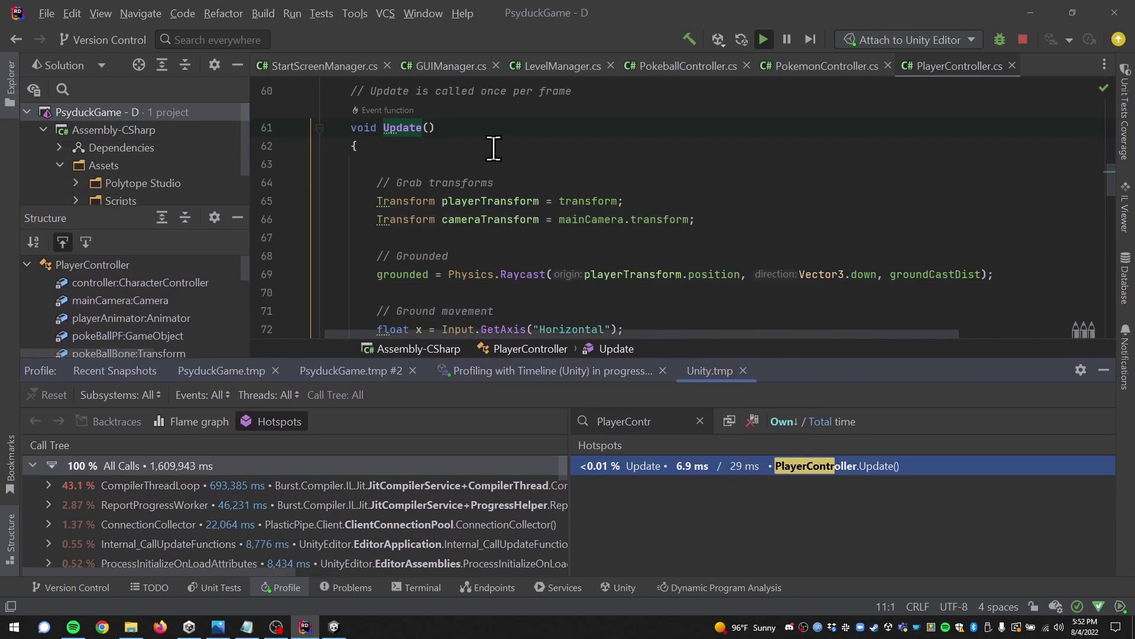
pyautogui.scroll(-1, 512, 157)
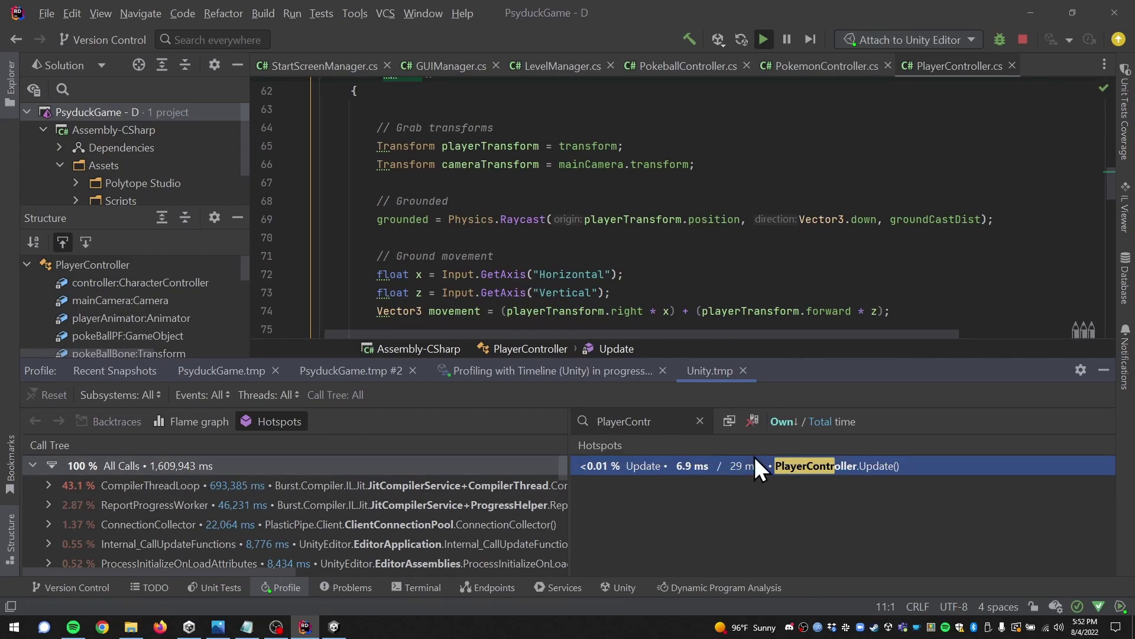
# Clear the hotspots filter and look through the full list of hotspots
pyautogui.click(700, 421)
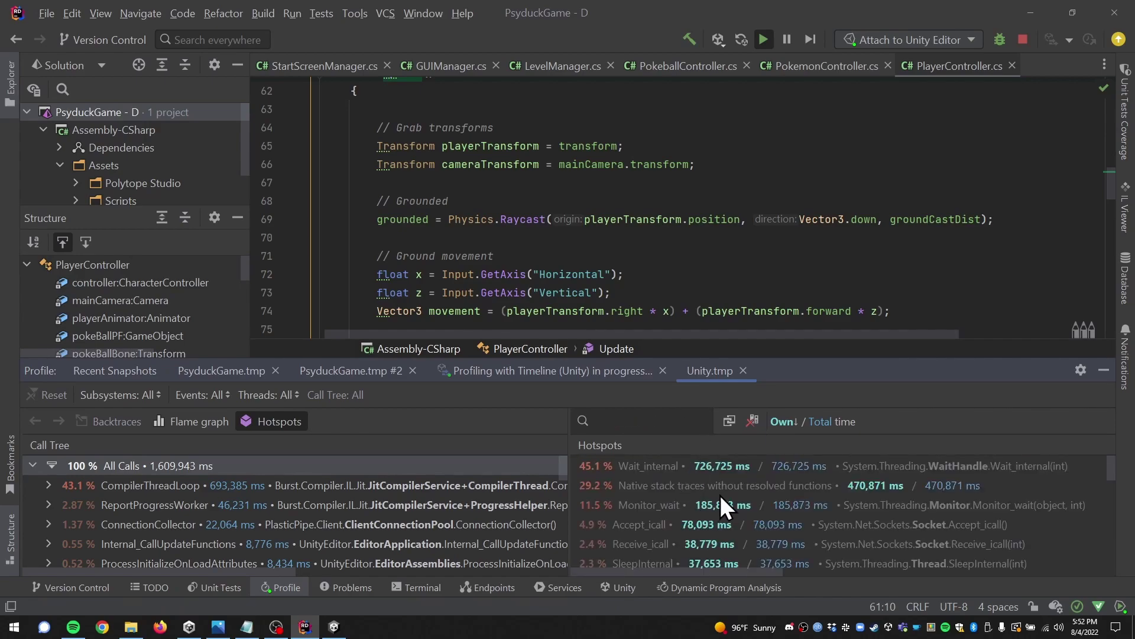
pyautogui.scroll(-7, 672, 505)
pyautogui.scroll(8, 644, 509)
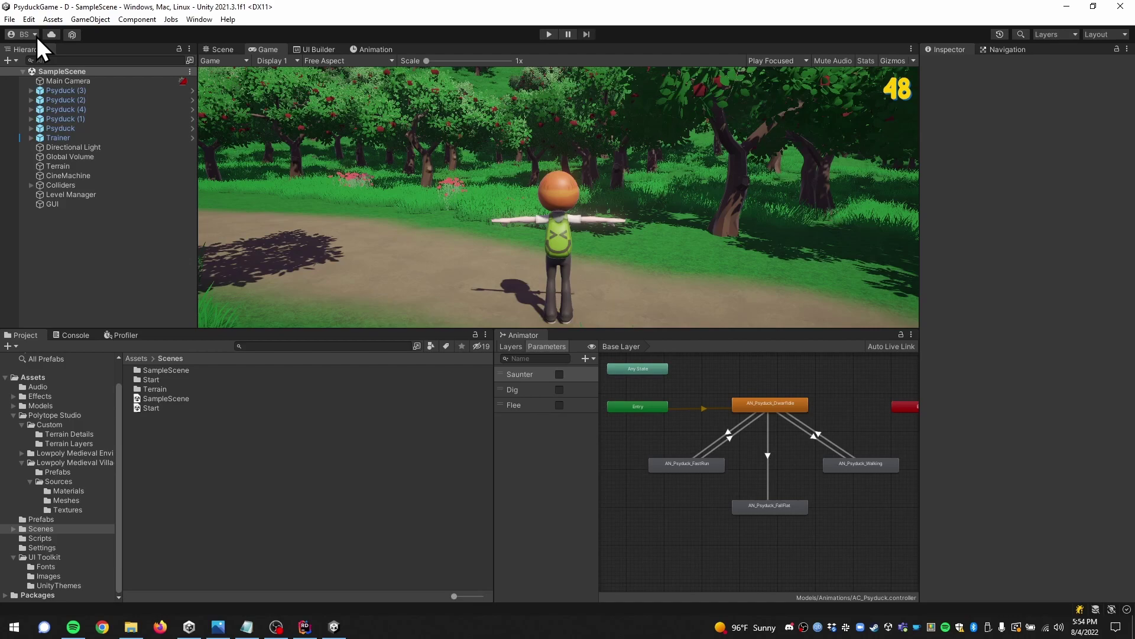
# In Unity, open the Build Settings and check the Start and SampleScene entries in the build's scene list
pyautogui.click(11, 19)
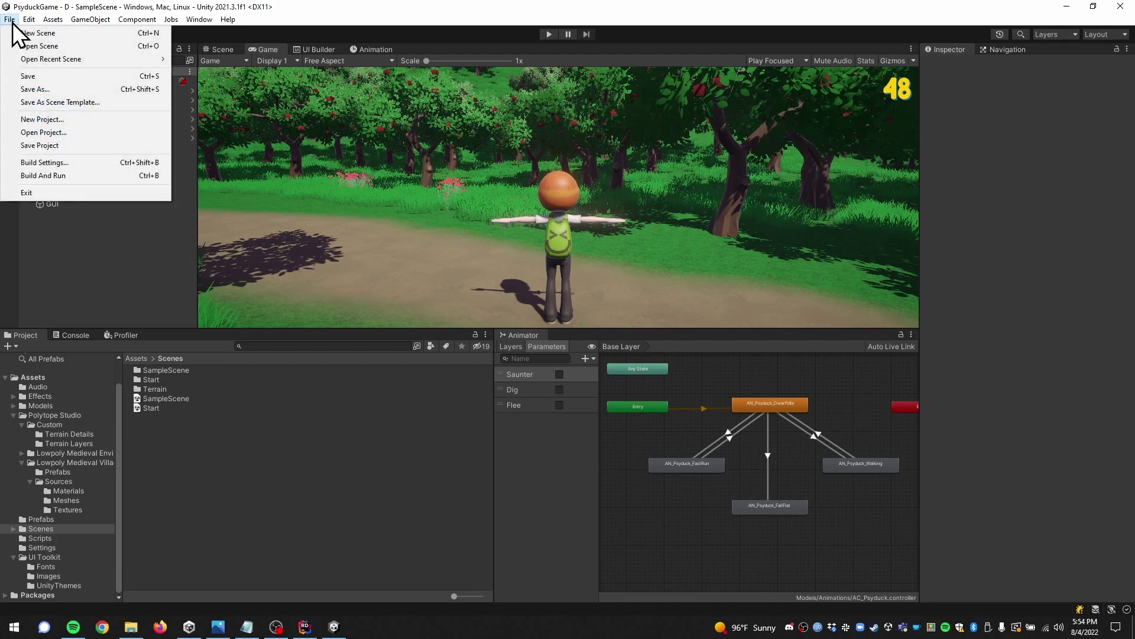
pyautogui.click(48, 164)
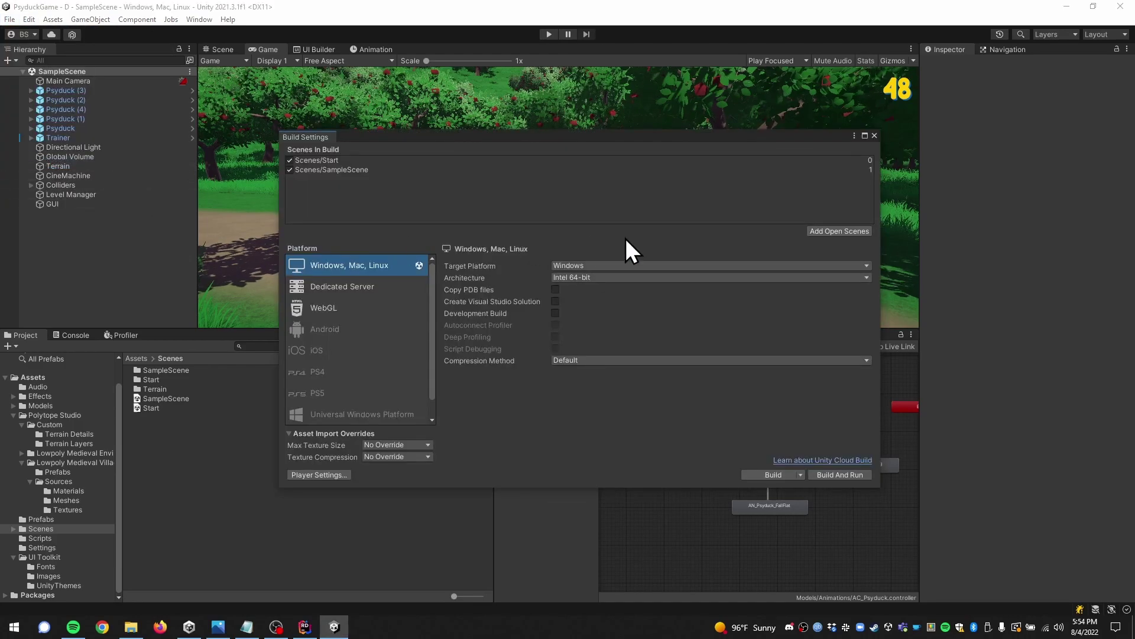
pyautogui.click(328, 162)
pyautogui.click(334, 169)
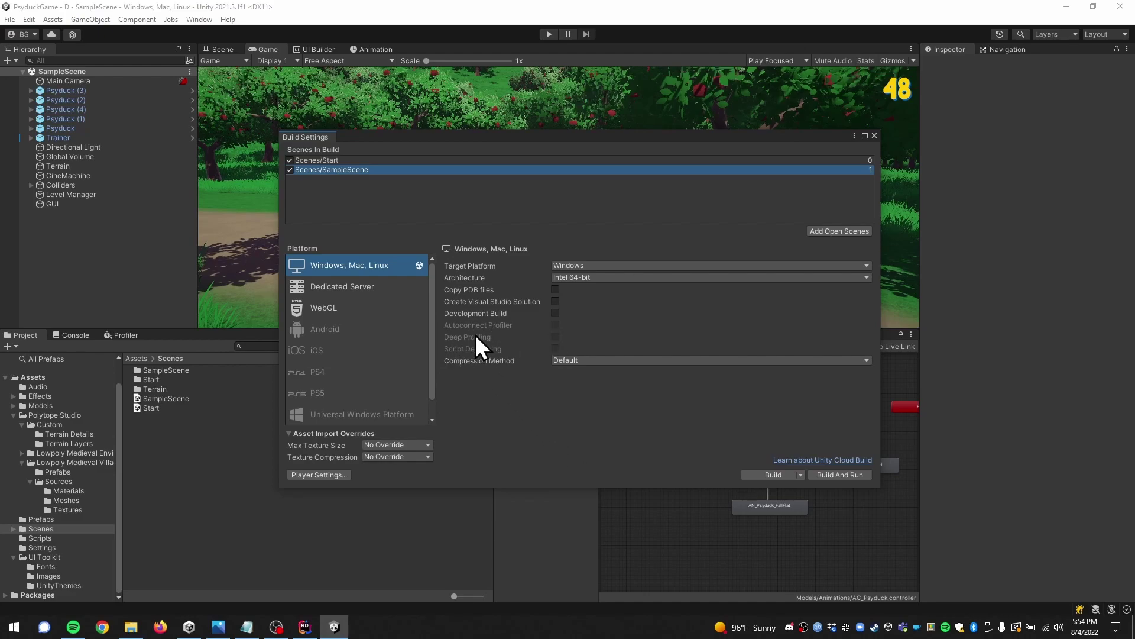
# Try Development Build with Autoconnect Profiler and Deep Profiling Support, and turn Development Build off again
pyautogui.click(556, 314)
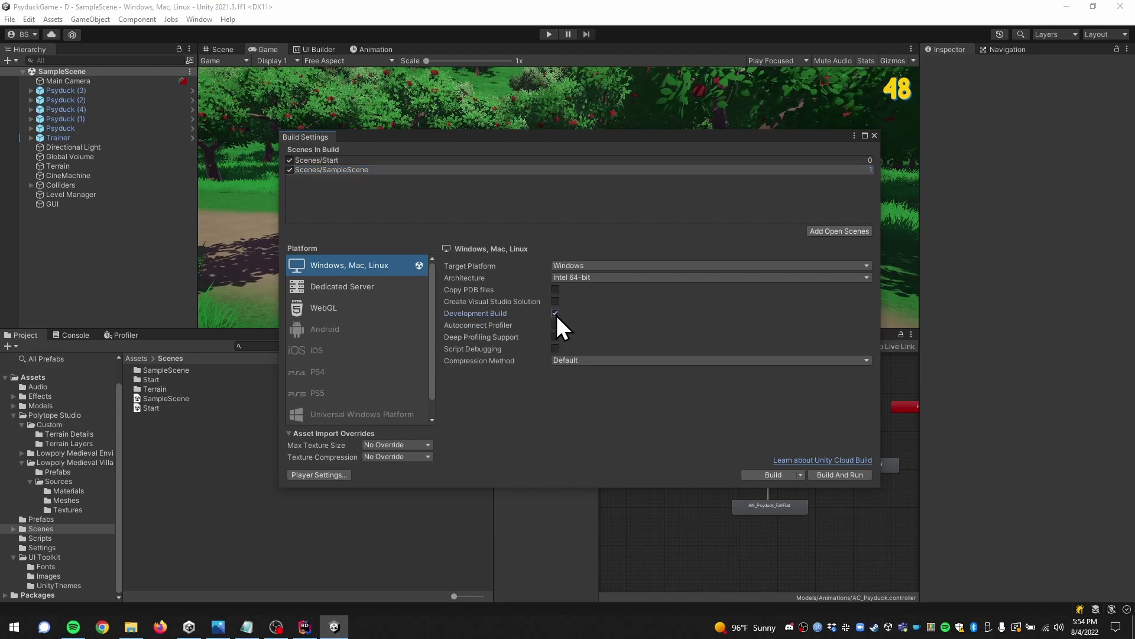
pyautogui.click(556, 326)
pyautogui.click(555, 337)
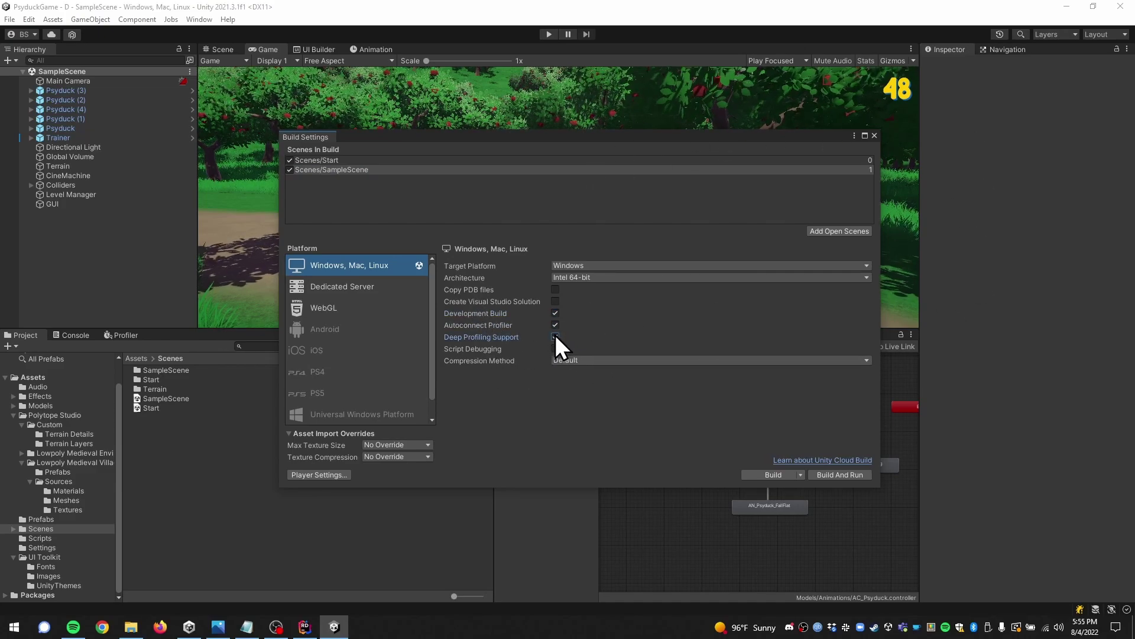
pyautogui.click(554, 314)
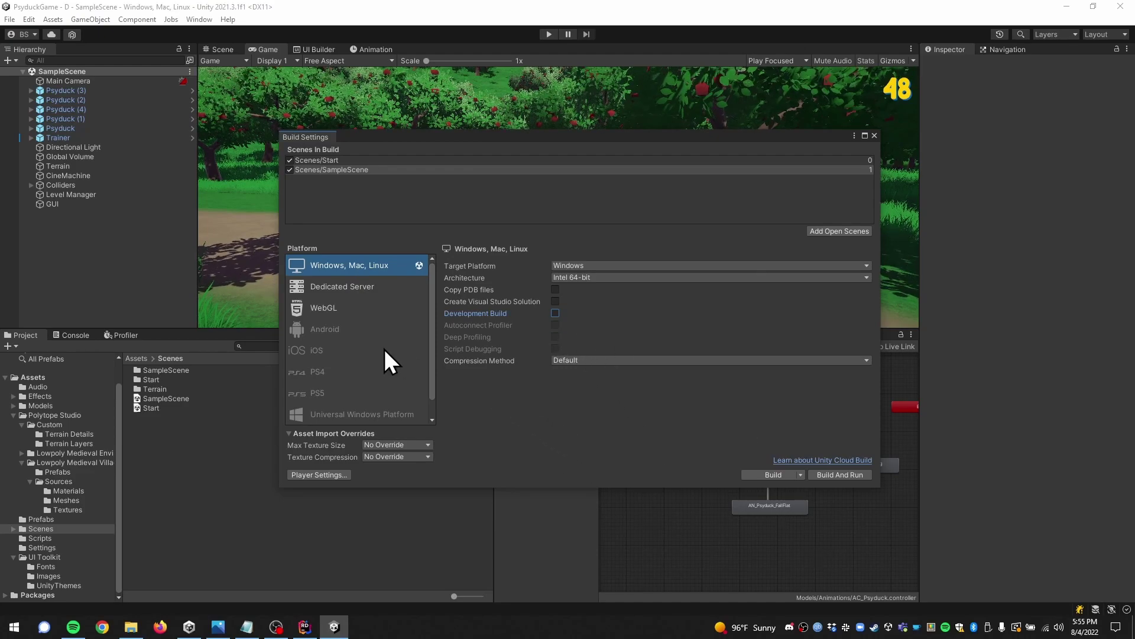
# Start a regular Windows build and create a folder named PsyduckRegBuild on the Desktop for it
pyautogui.click(778, 476)
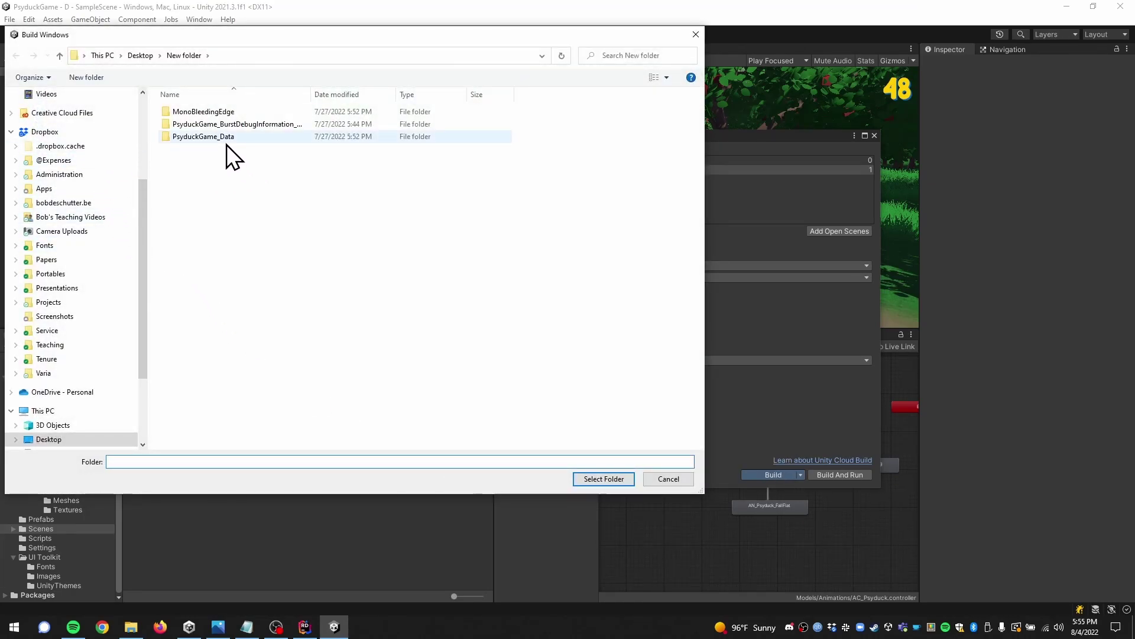
pyautogui.click(152, 57)
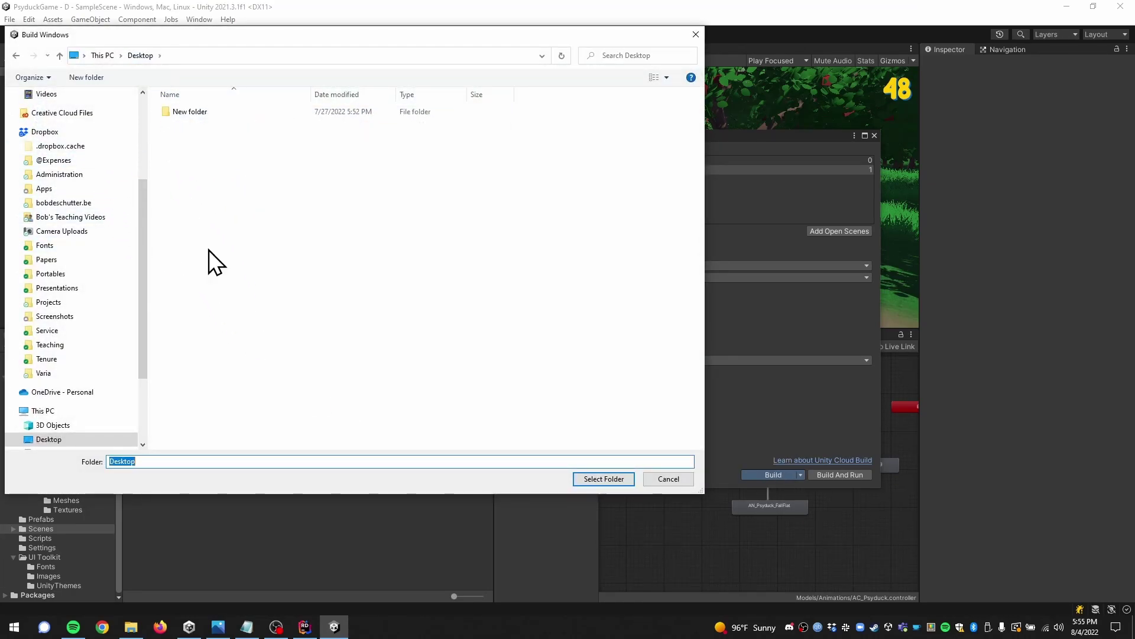
pyautogui.rightClick(299, 253)
pyautogui.moveTo(338, 430)
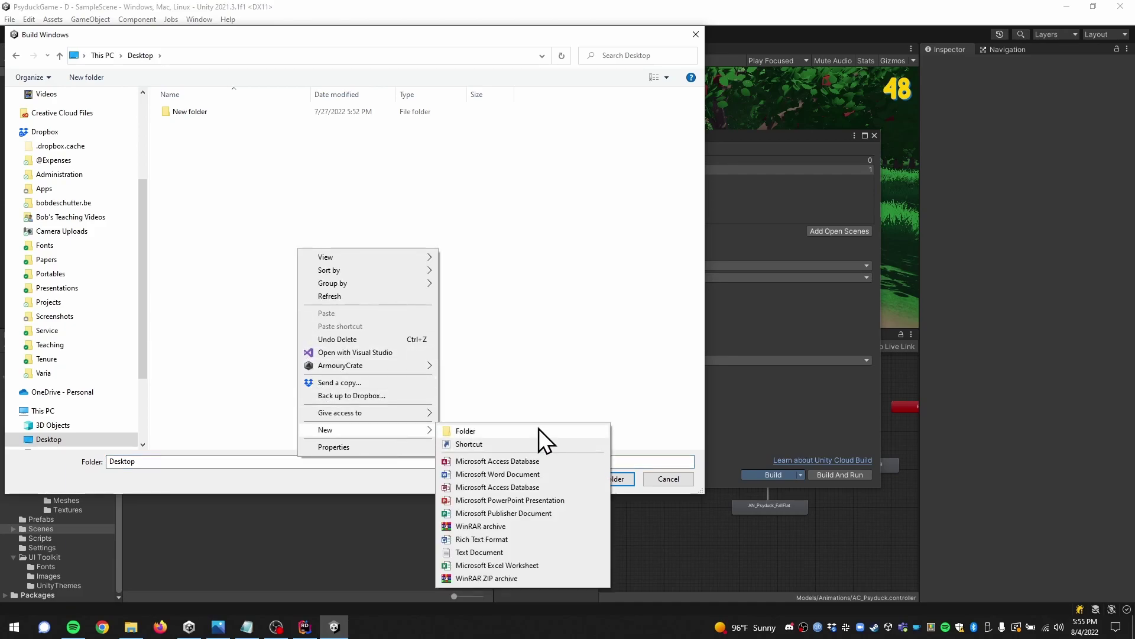
pyautogui.click(538, 429)
pyautogui.write('Psy')
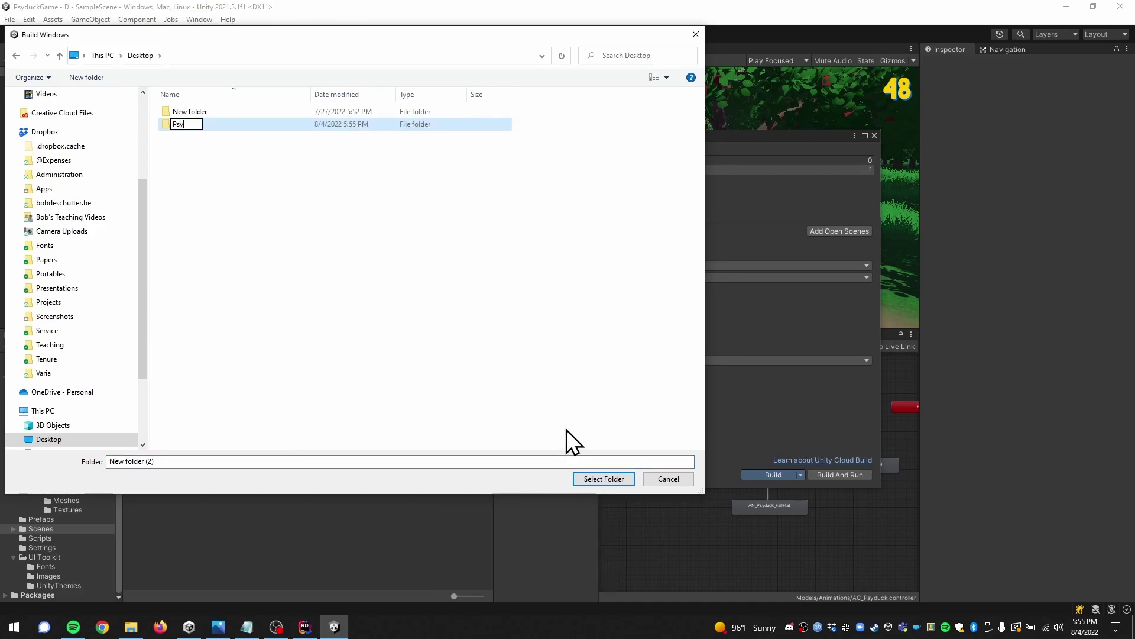
pyautogui.write('duckRegBuild')
pyautogui.press('Return')
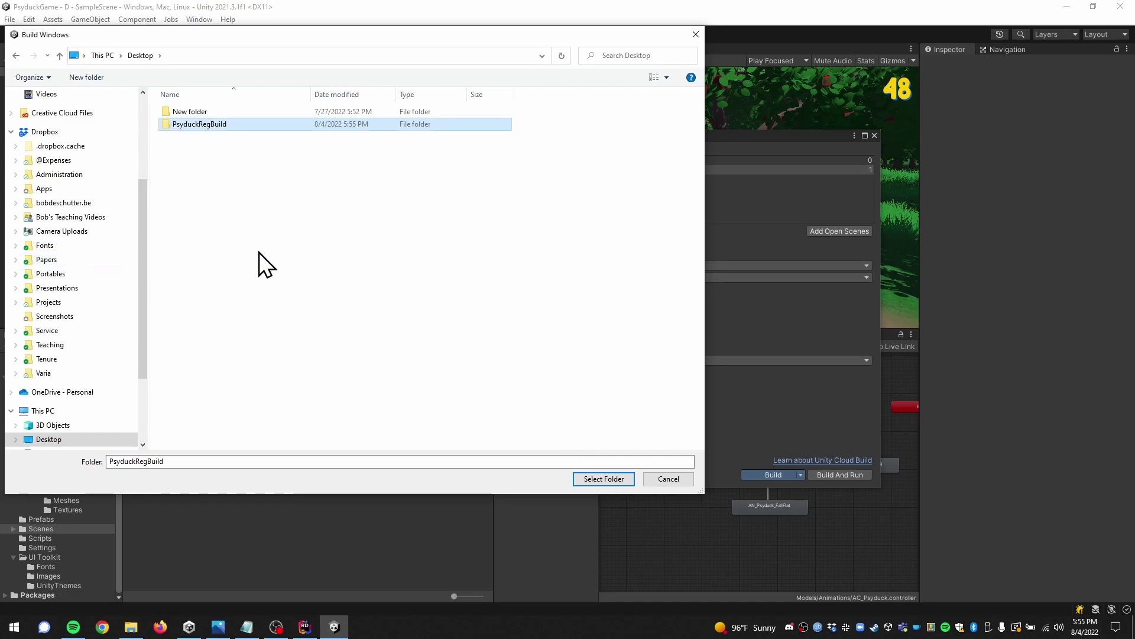
# Build the game into the PsyduckRegBuild folder and close the Build Settings
pyautogui.doubleClick(230, 127)
pyautogui.click(598, 479)
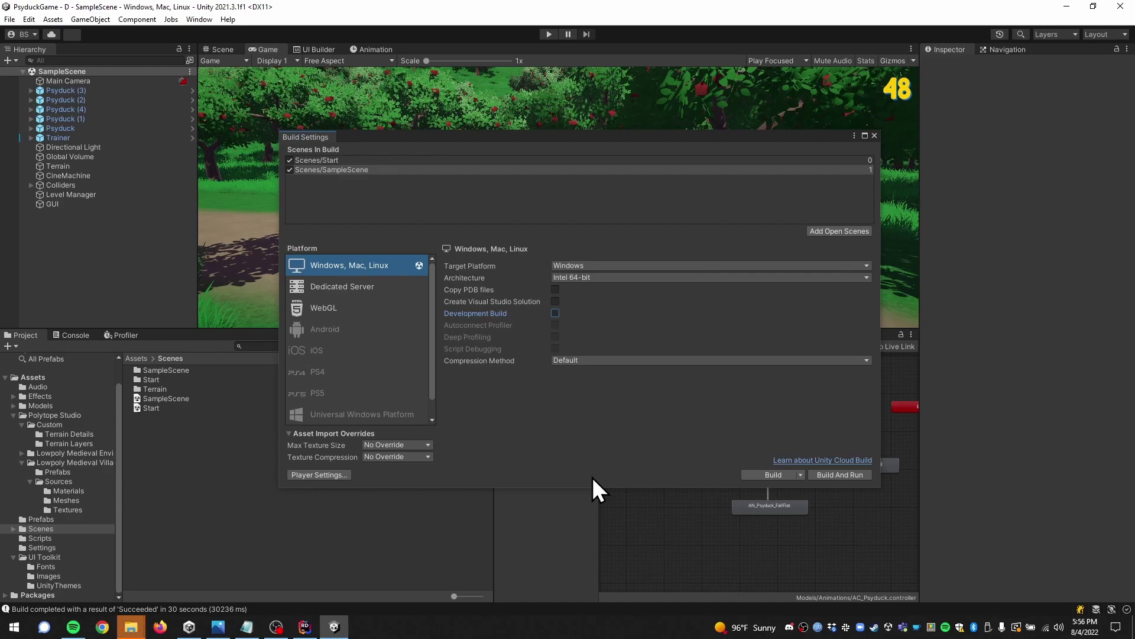
pyautogui.click(874, 135)
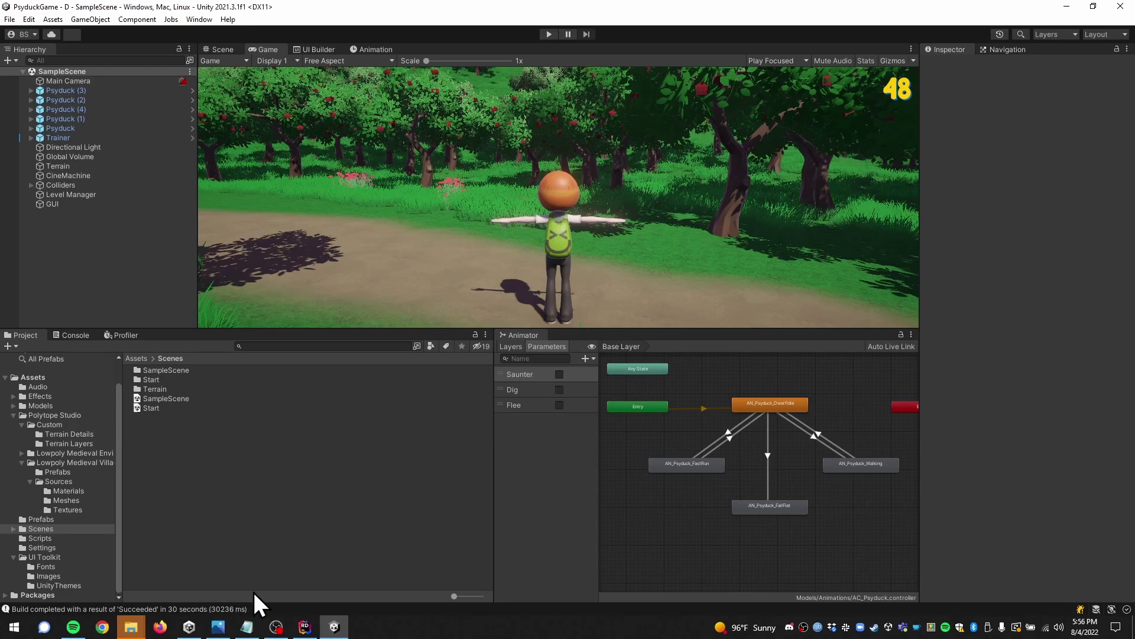
# Minimise the open windows, delete the leftover New folder from the desktop, and move the PsyduckRegBuild folder to the middle
pyautogui.click(1066, 7)
pyautogui.click(1052, 9)
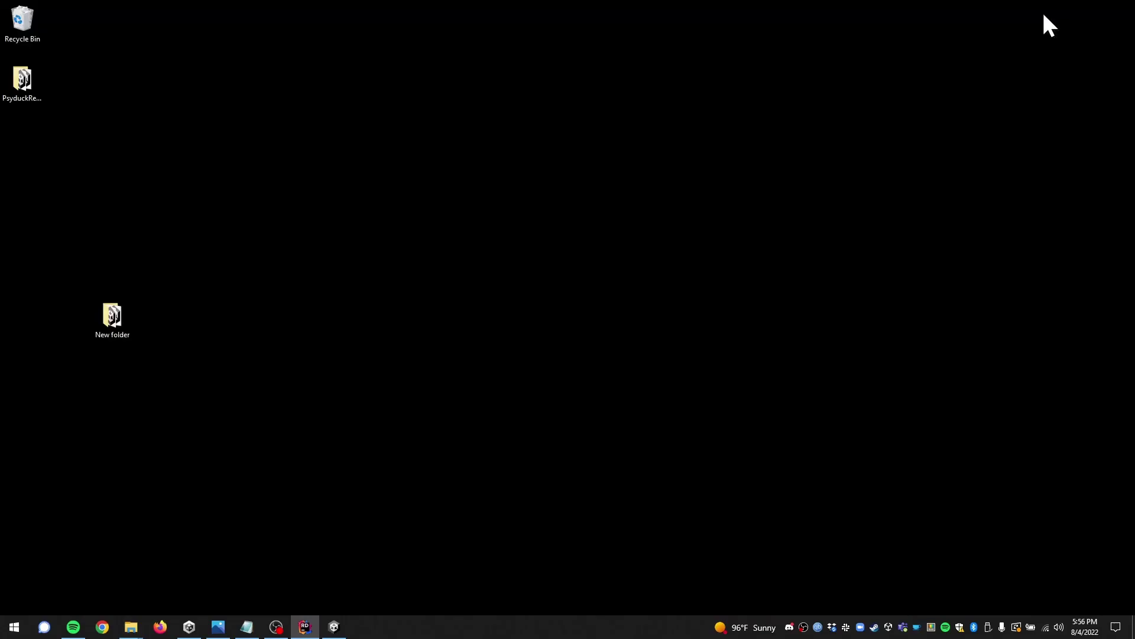
pyautogui.click(117, 320)
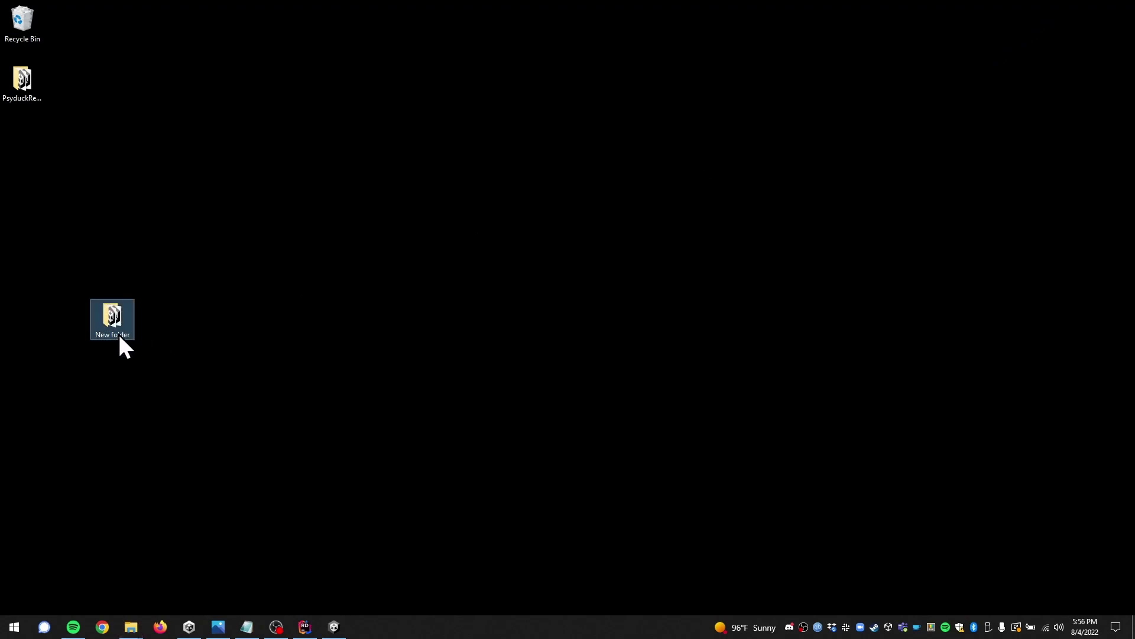
pyautogui.moveTo(120, 339); pyautogui.dragTo(45, 104)
pyautogui.moveTo(591, 243); pyautogui.dragTo(524, 251)
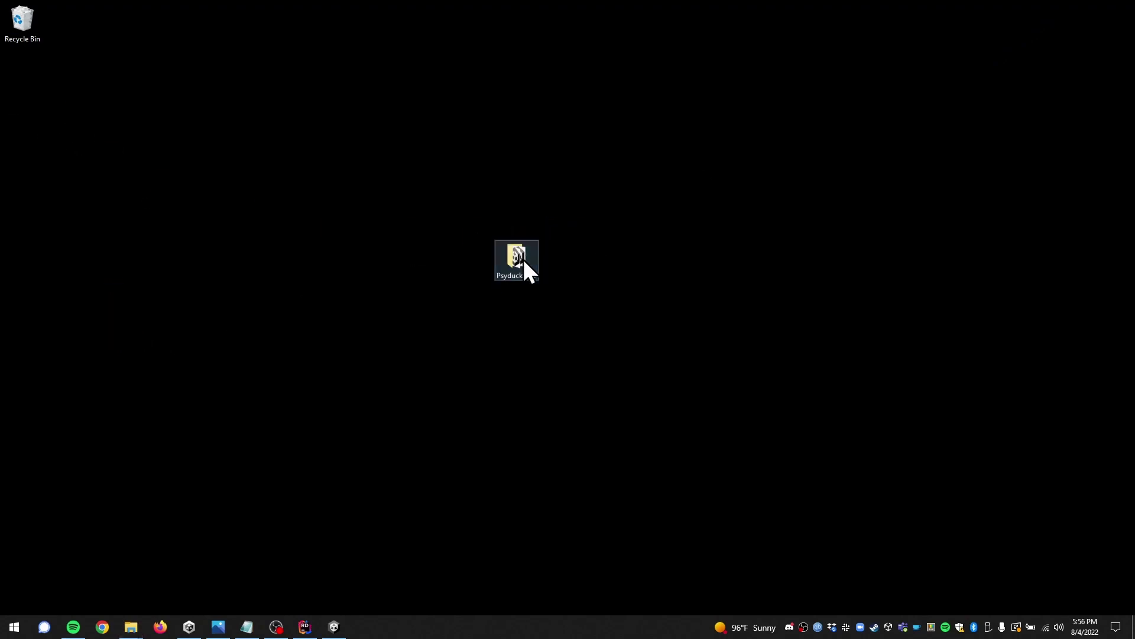
# Run PsyduckGame.exe from the PsyduckRegBuild folder and walk the character forward in the regular build
pyautogui.doubleClick(524, 260)
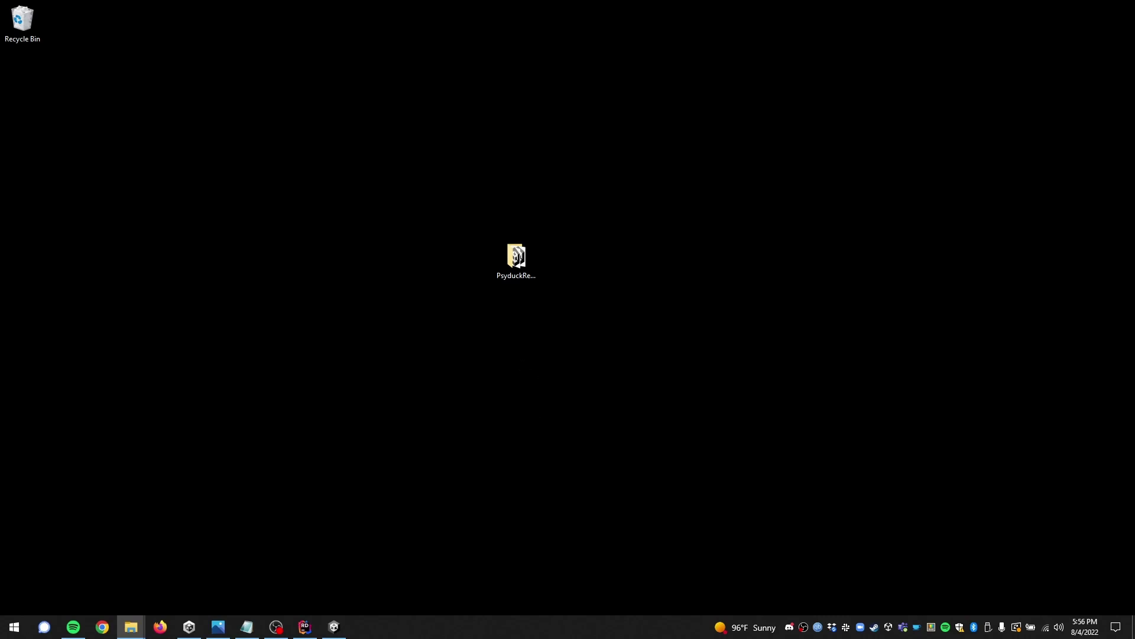
pyautogui.moveTo(816, 2); pyautogui.dragTo(796, 1)
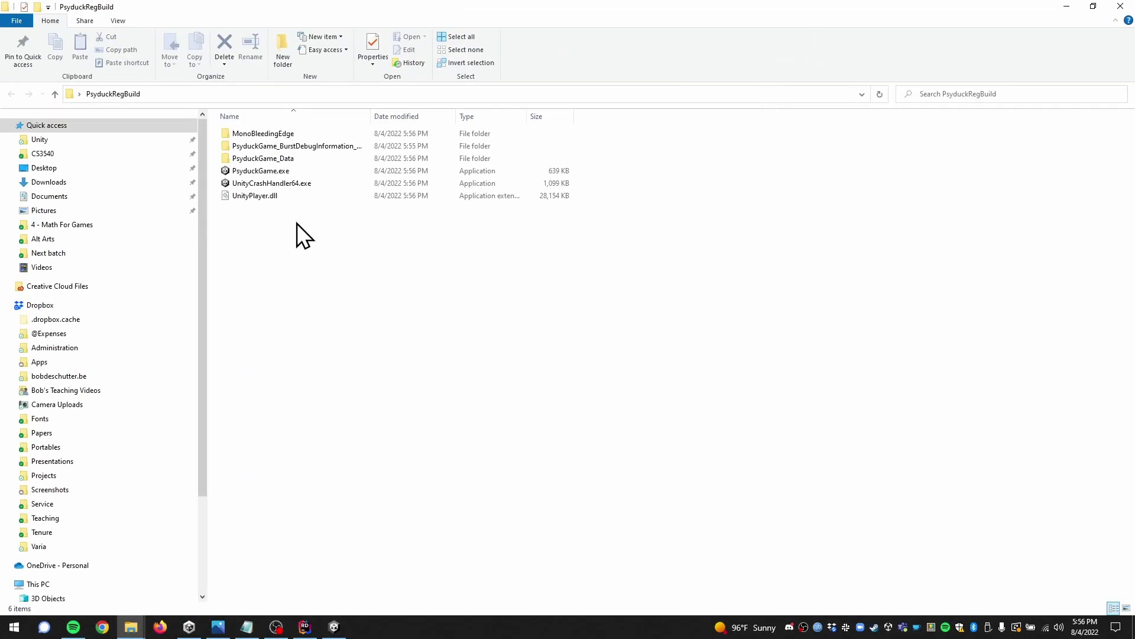
pyautogui.doubleClick(266, 172)
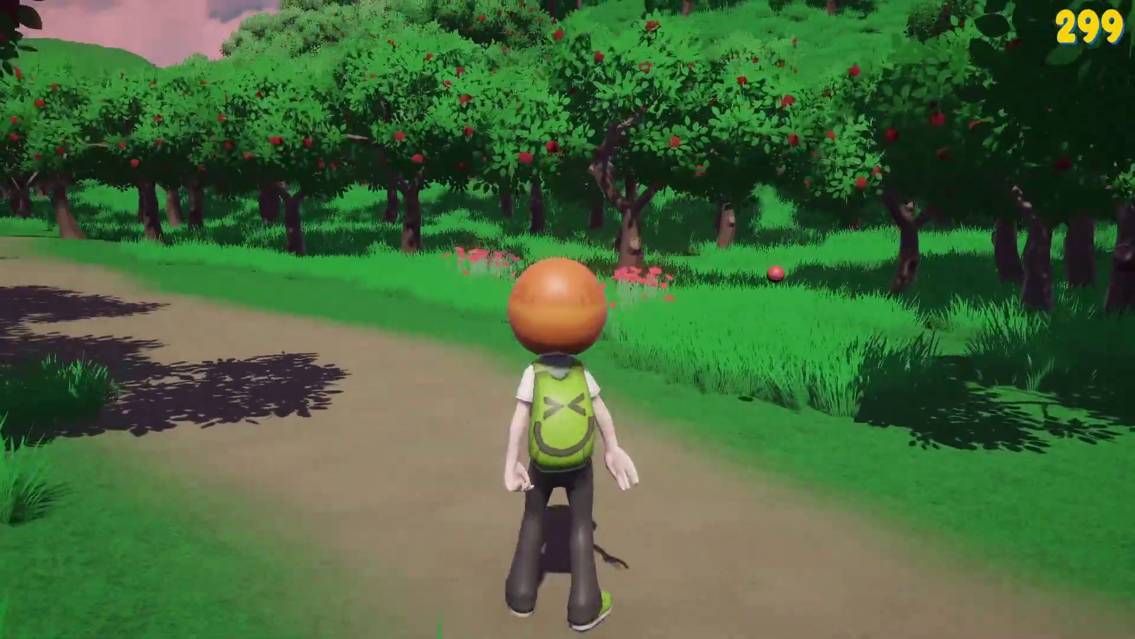
pyautogui.press('w')
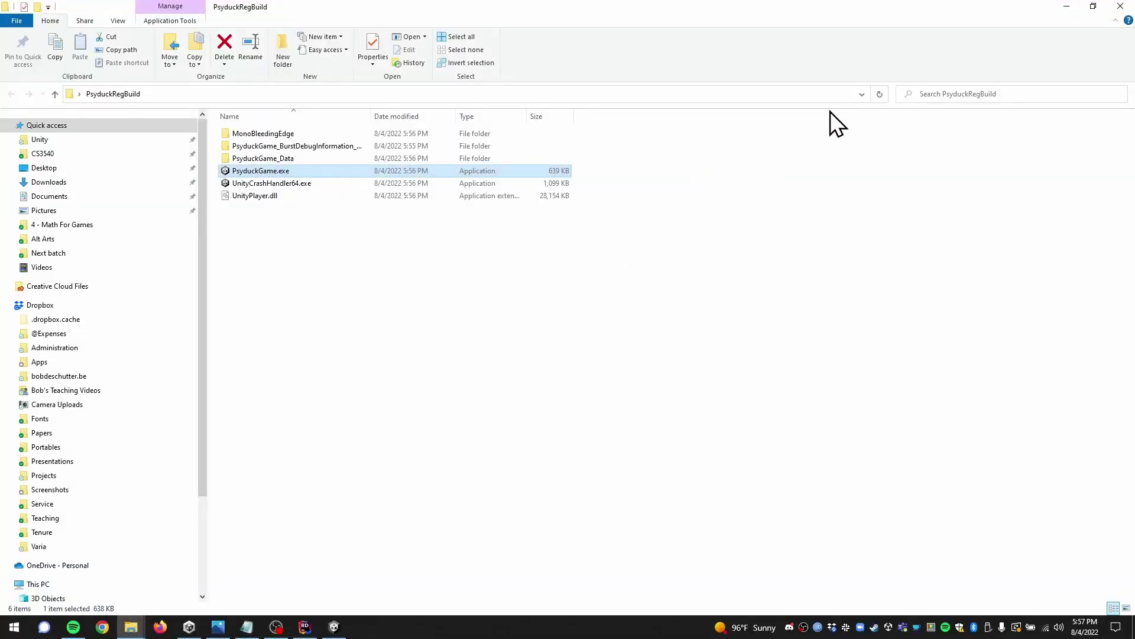
# Restore the PsyduckRegBuild folder window to a smaller size, reposition it, and close it
pyautogui.click(1093, 7)
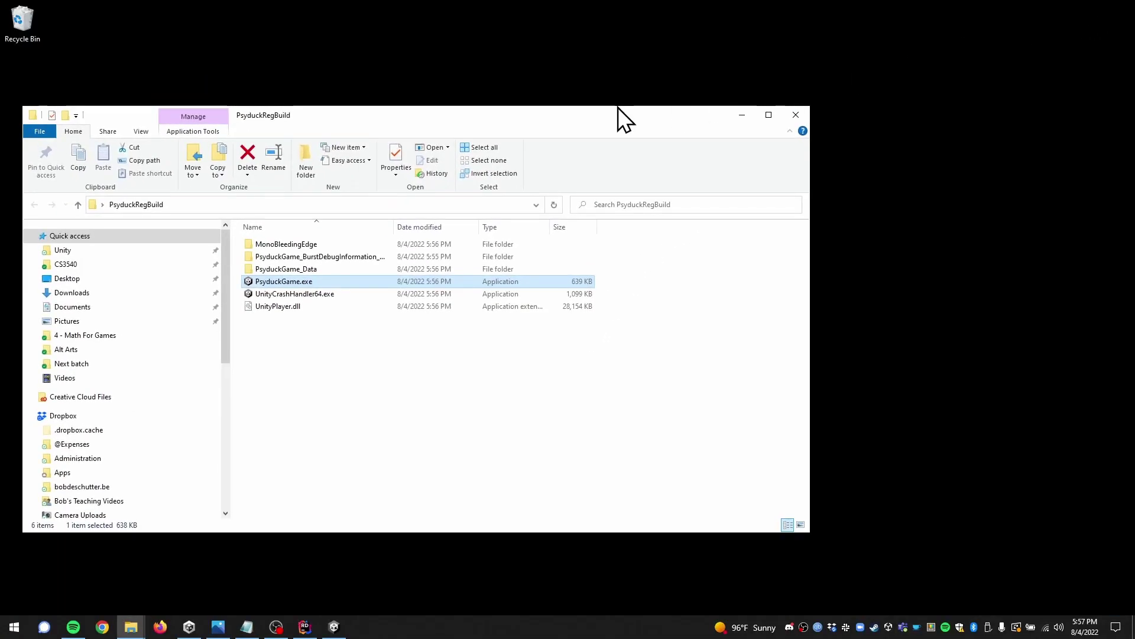
pyautogui.moveTo(619, 107); pyautogui.dragTo(870, 73)
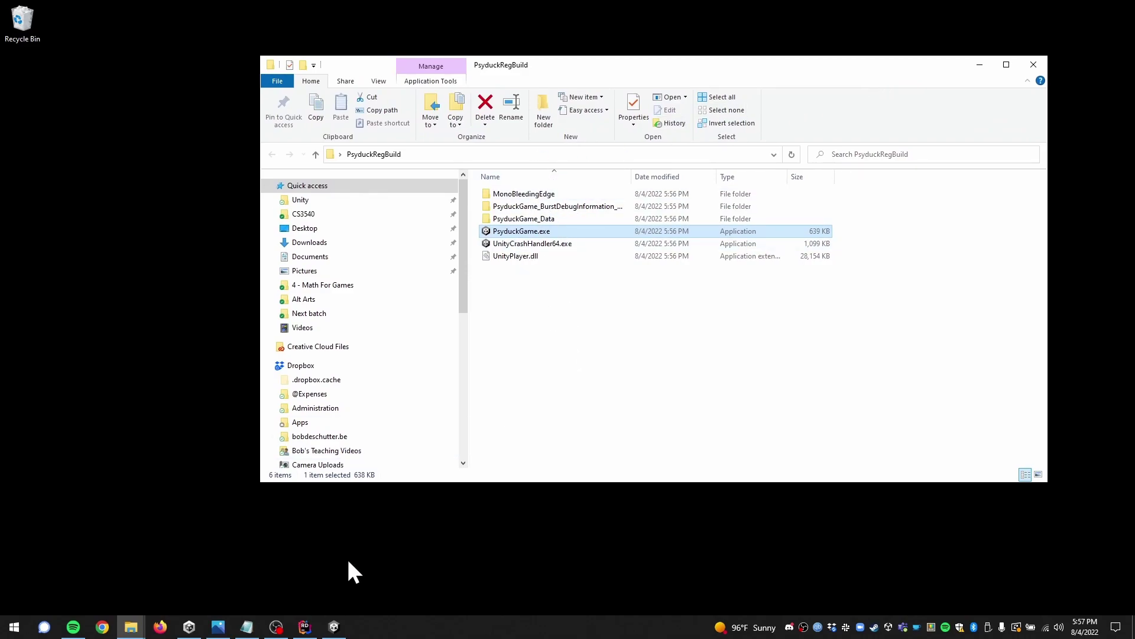
pyautogui.click(1038, 66)
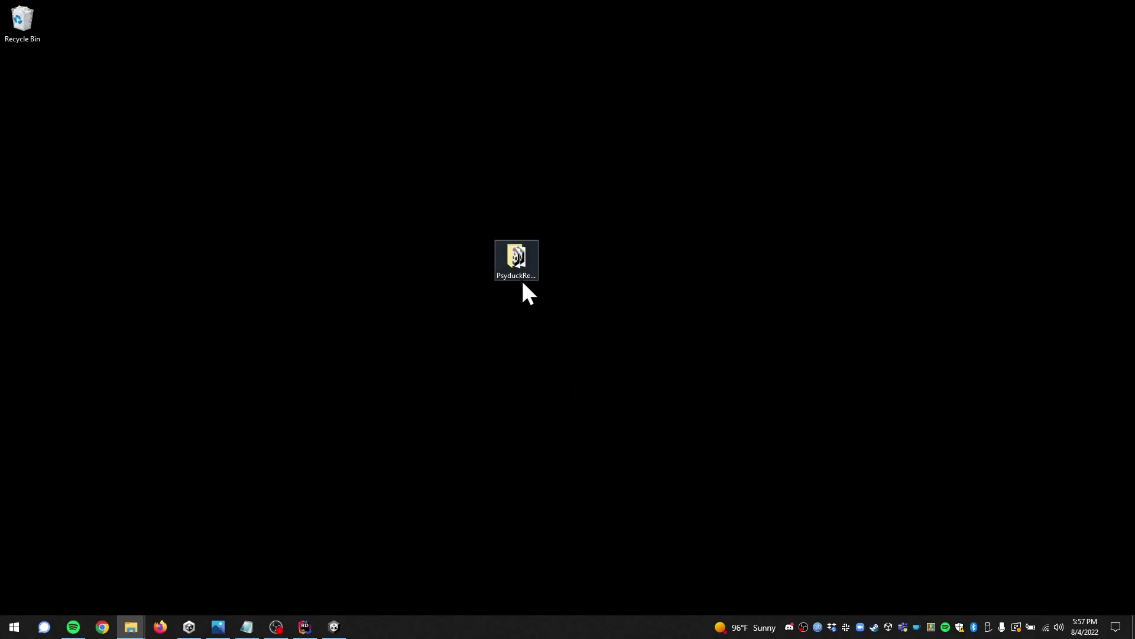
# Switch to Unity and start a Windows build with Development Build and Autoconnect Profiler on and Deep Profiling Support off
pyautogui.click(334, 627)
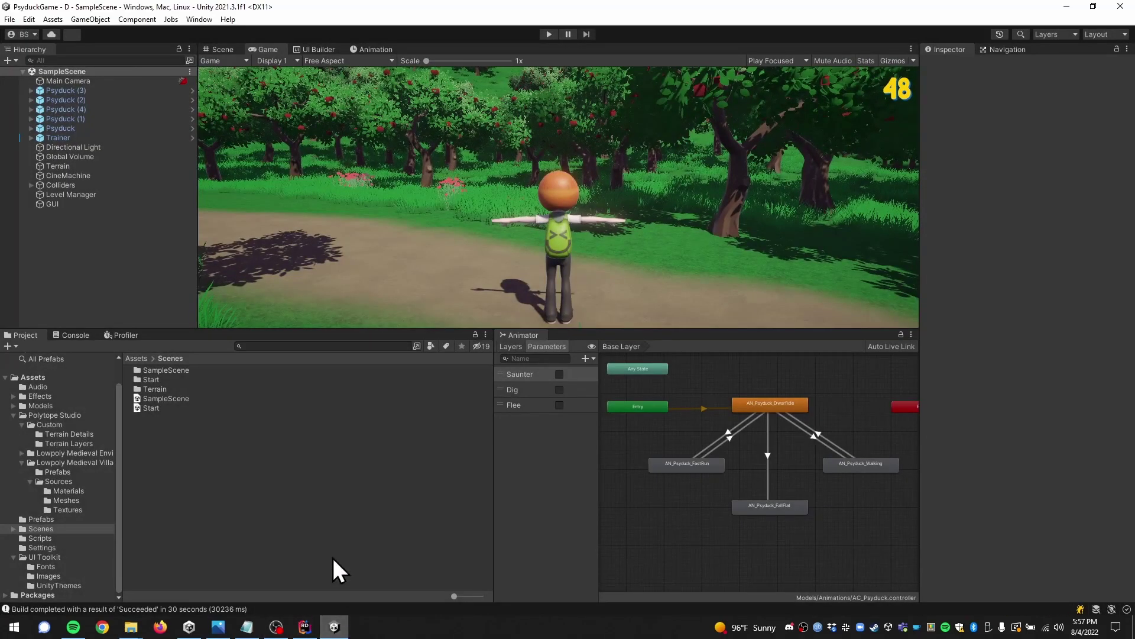
pyautogui.click(9, 19)
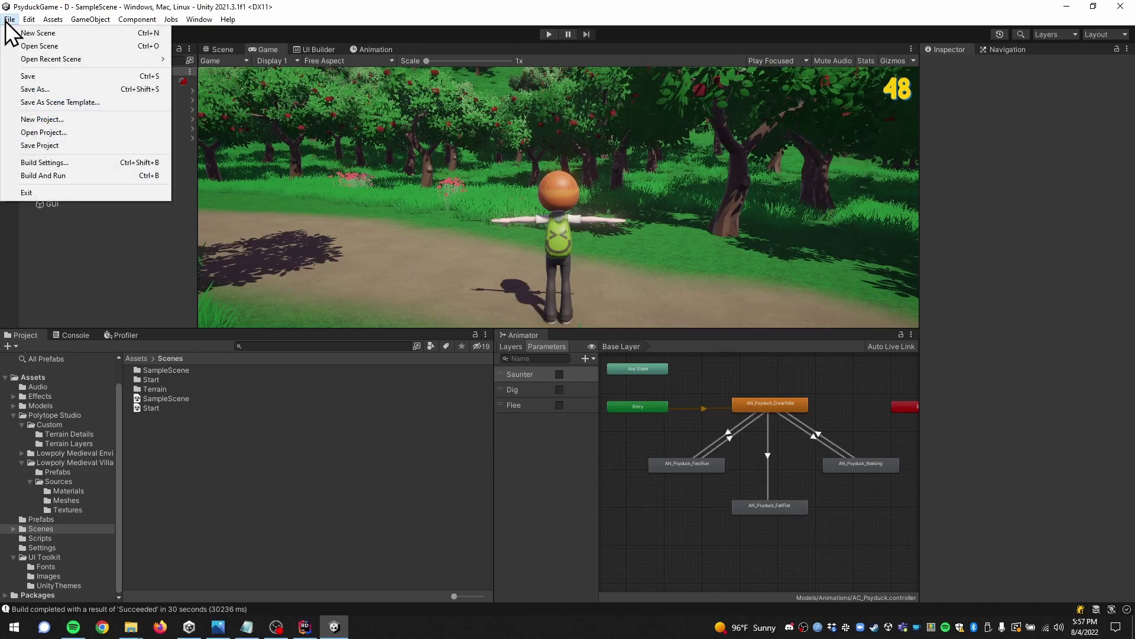
pyautogui.click(47, 163)
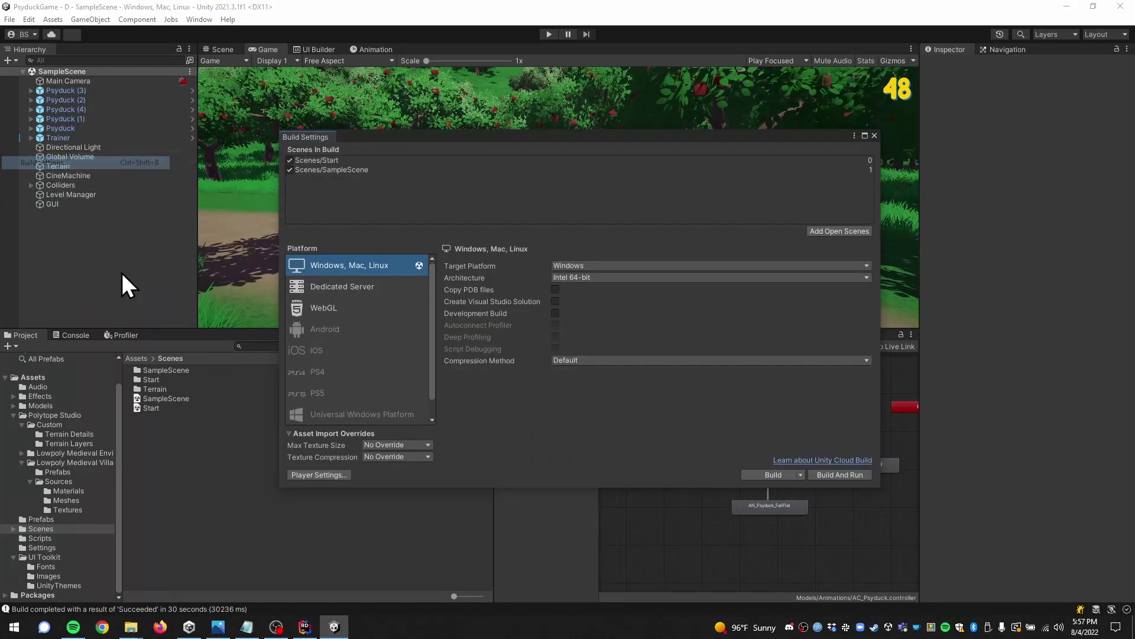
pyautogui.click(556, 312)
pyautogui.click(555, 324)
pyautogui.click(555, 337)
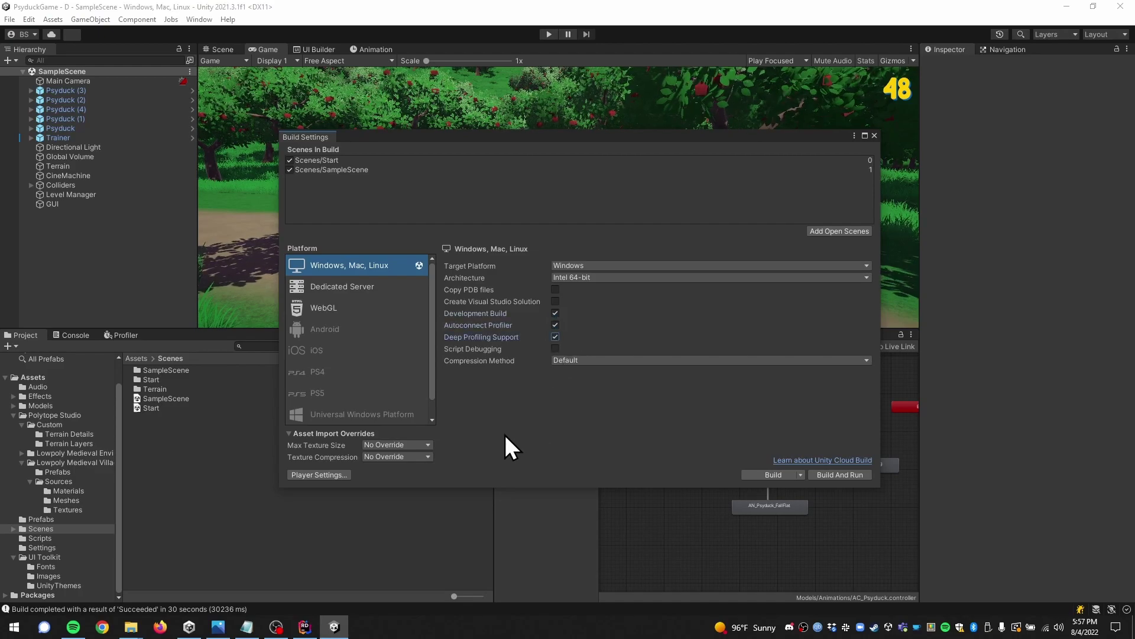
pyautogui.click(555, 336)
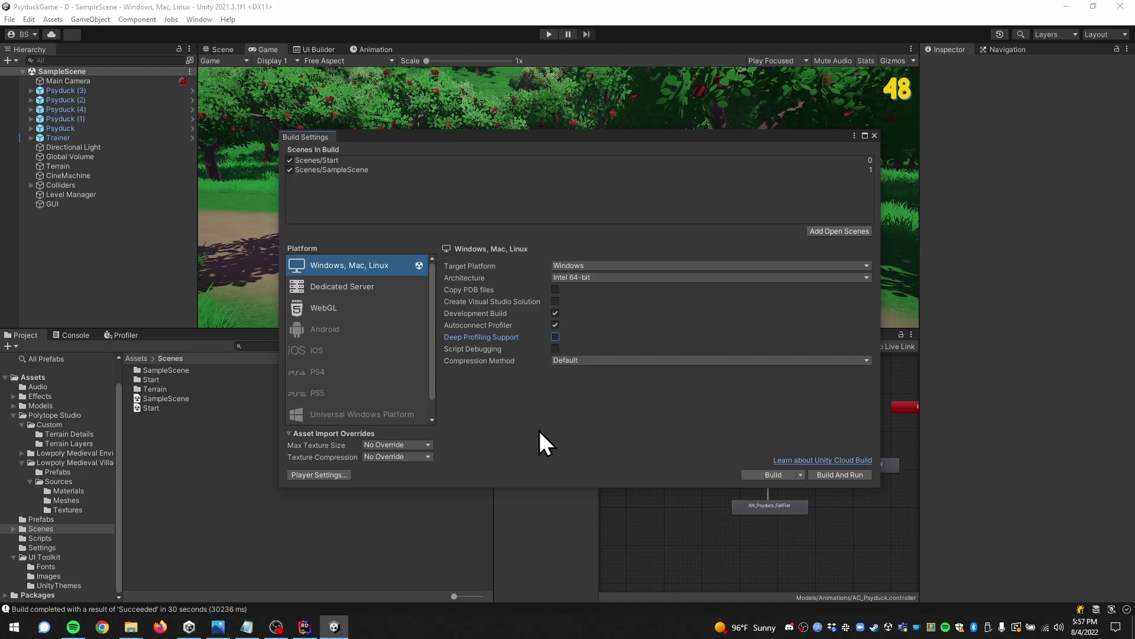
pyautogui.moveTo(538, 327)
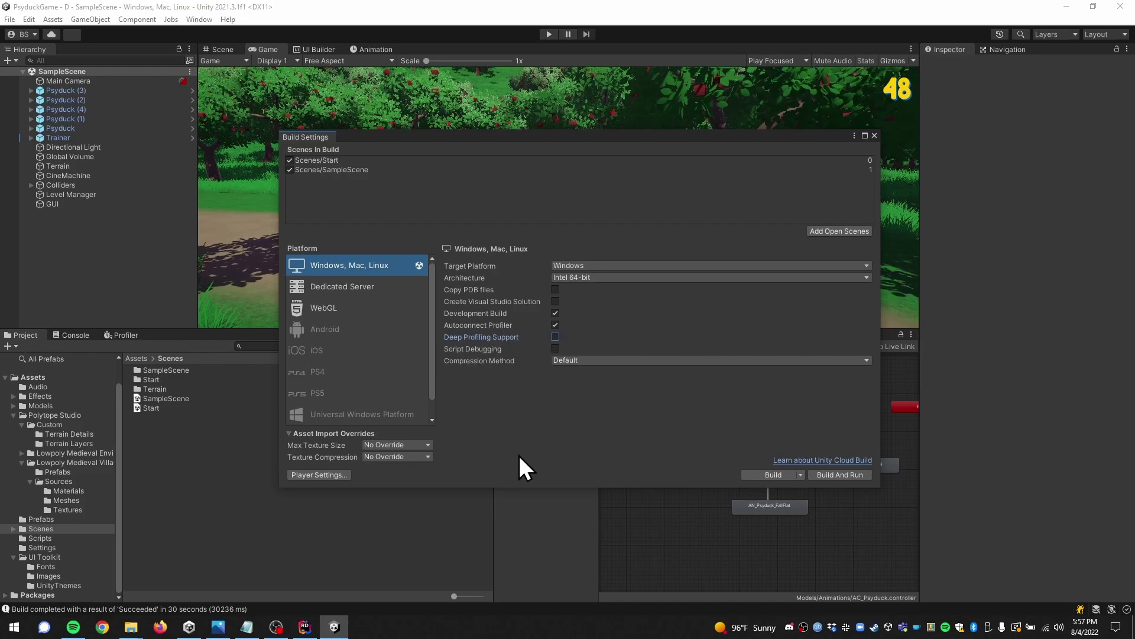
pyautogui.click(754, 471)
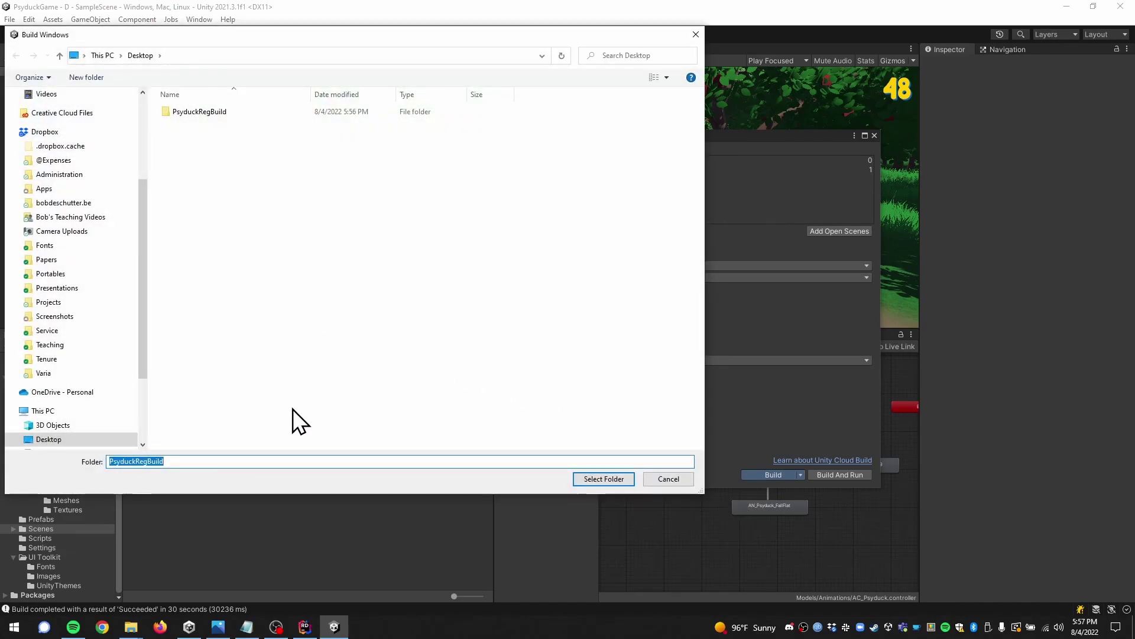
# Try to set PsyduckDevBuild as the build's target folder by altering the folder name in the selection dialog
pyautogui.press('Right')
pyautogui.press('Left')
pyautogui.press('Left')
pyautogui.press('Left')
pyautogui.press('Left')
pyautogui.press('Left')
pyautogui.hotkey('shift', 'Left')
pyautogui.hotkey('shift', 'Left')
pyautogui.hotkey('shift', 'Left')
pyautogui.write('Dev')
pyautogui.press('Return')
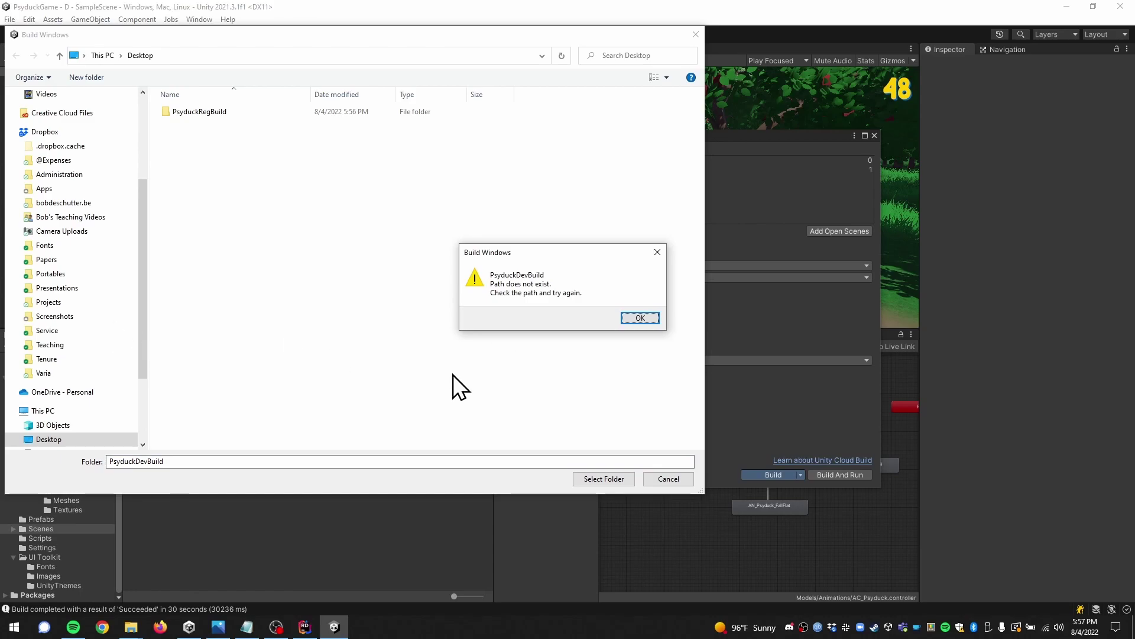
pyautogui.click(640, 318)
# Create a folder named PsyduckDevBuild on the Desktop and build the development version into it
pyautogui.rightClick(289, 255)
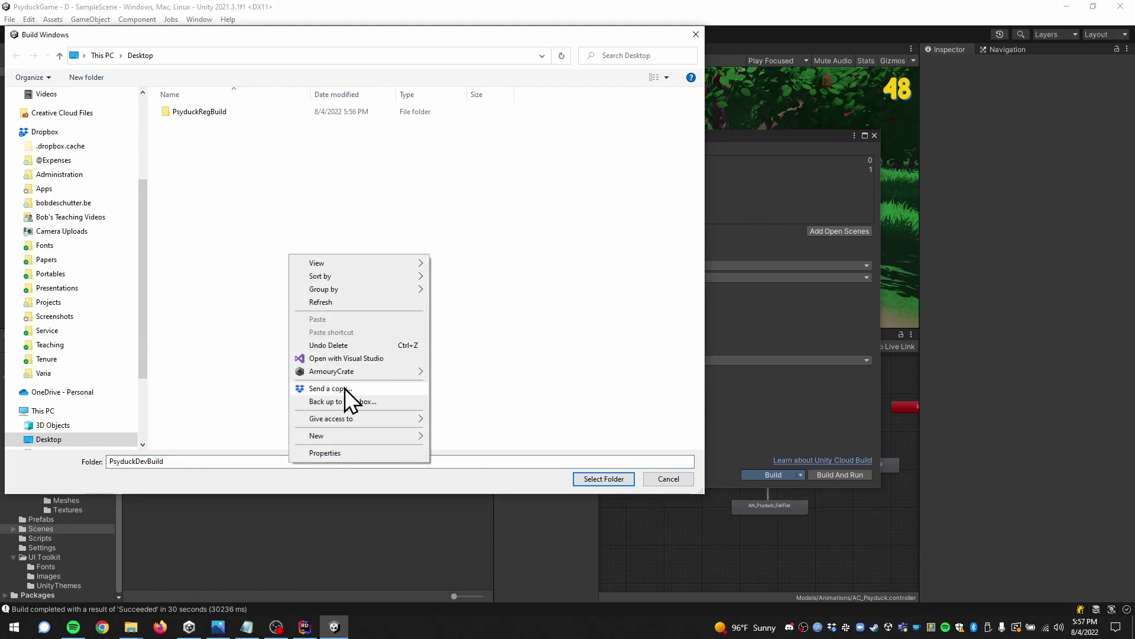
pyautogui.moveTo(358, 436)
pyautogui.click(460, 438)
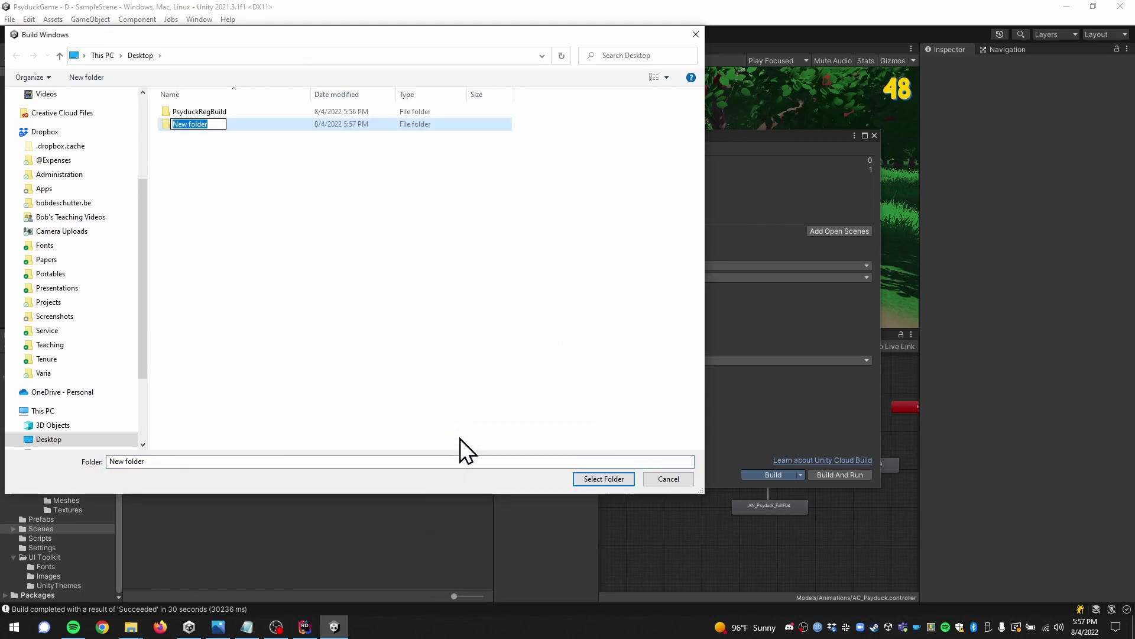
pyautogui.write('Psyduck')
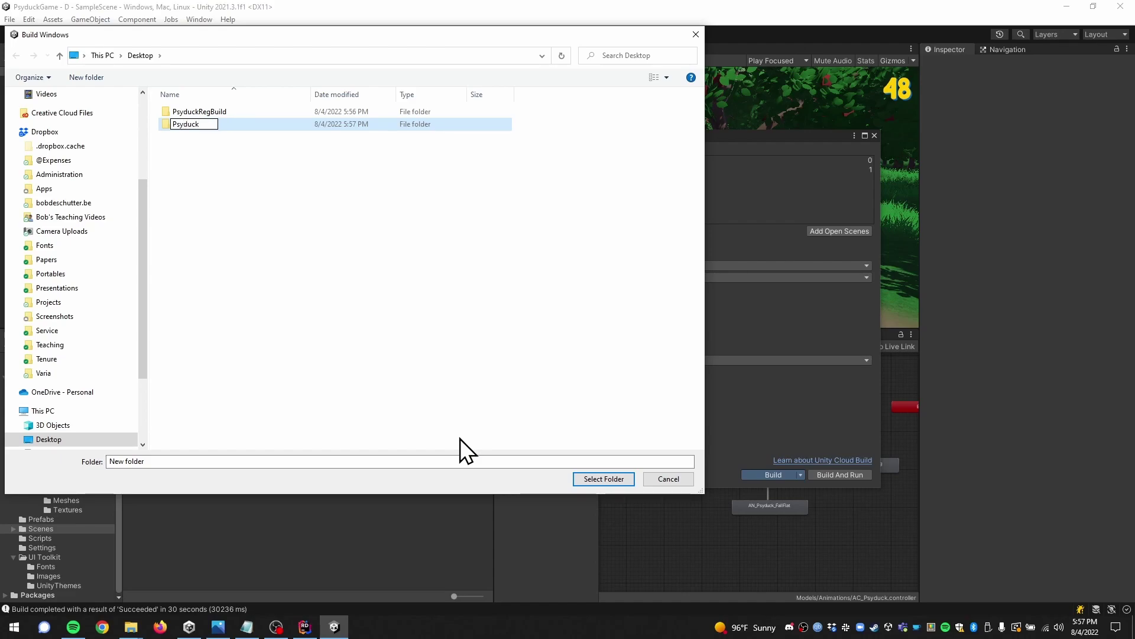
pyautogui.write('DevBuild')
pyautogui.press('Return')
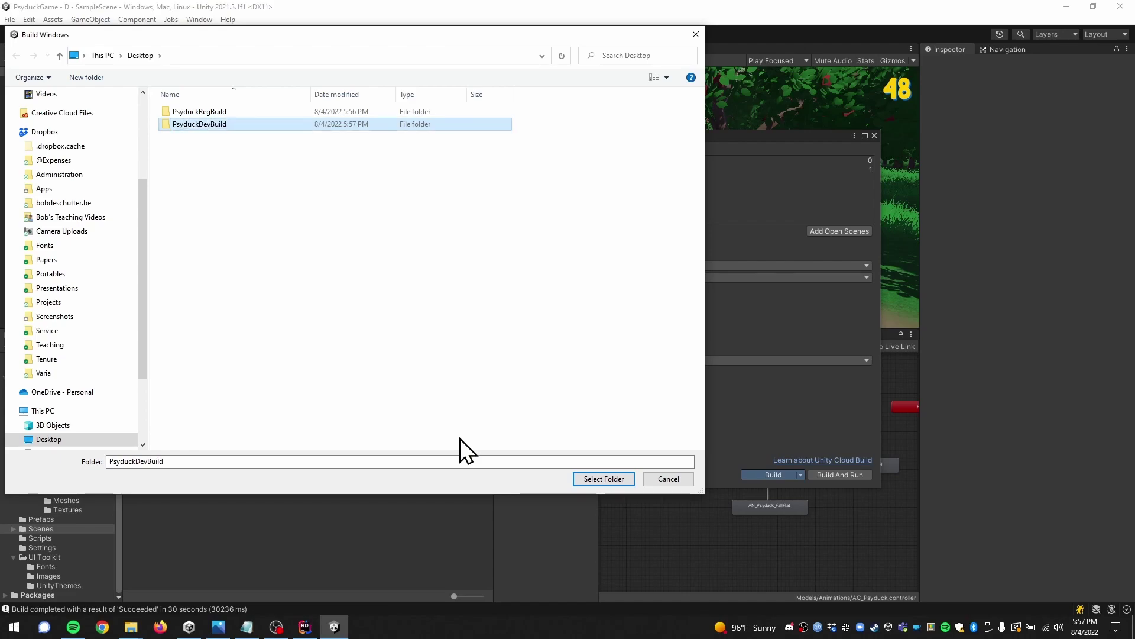
pyautogui.doubleClick(221, 124)
pyautogui.click(603, 479)
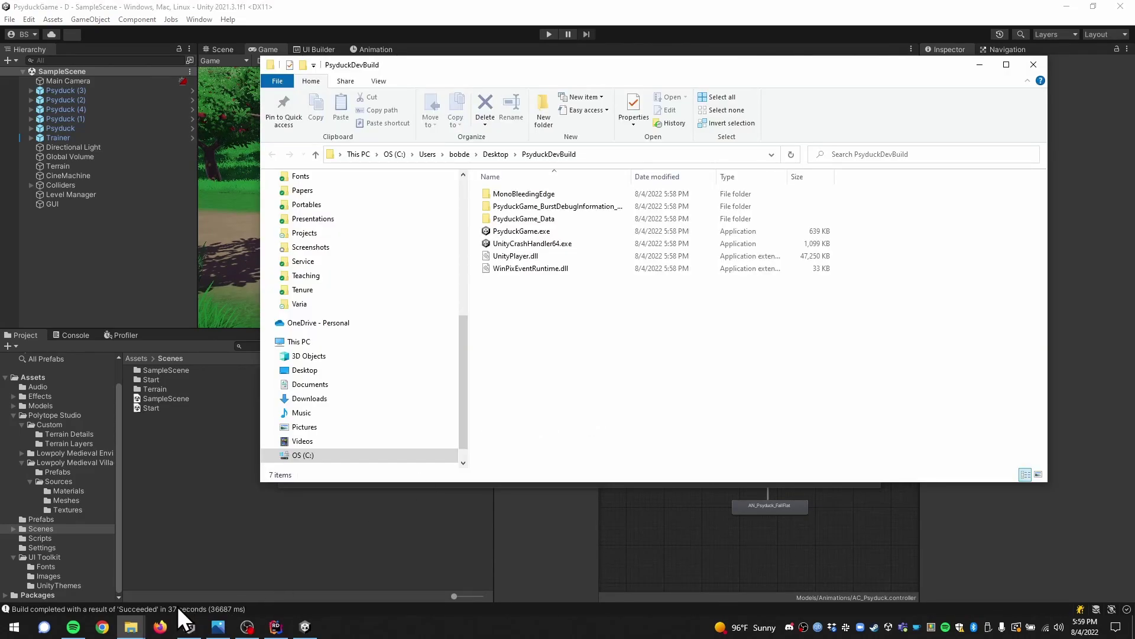
# Run PsyduckGame.exe from the PsyduckDevBuild folder and allow it through the Windows Defender Firewall
pyautogui.doubleClick(534, 232)
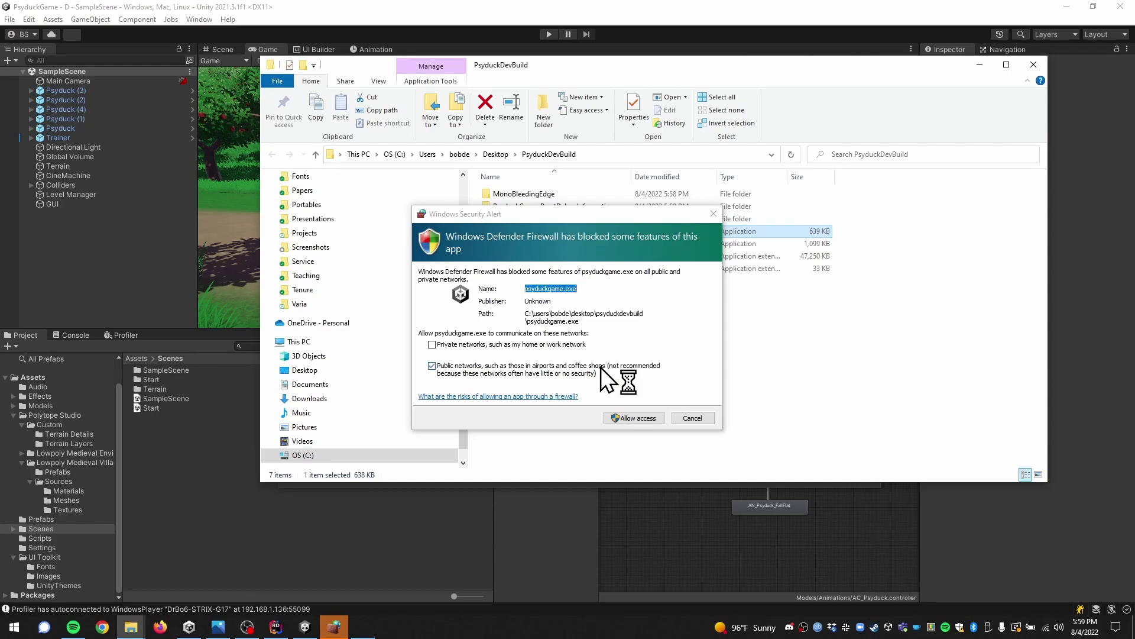
pyautogui.click(628, 417)
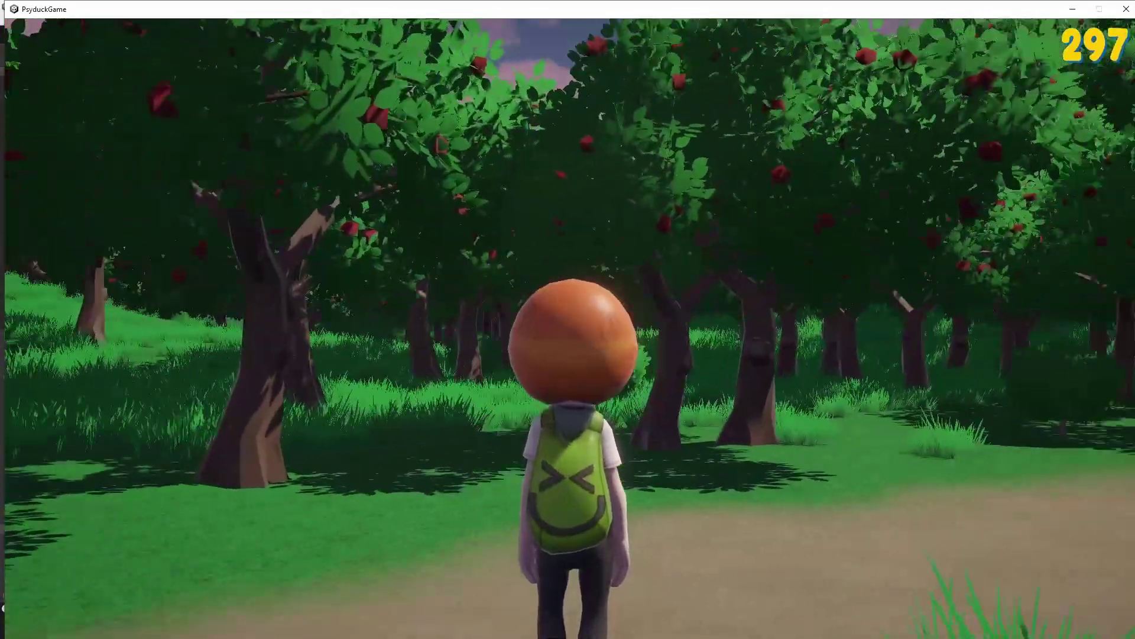
# Move the running game window down to uncover Unity, and show Unity's Profiler with the Build Settings closed
pyautogui.hotkey('alt', 'Tab')
pyautogui.moveTo(1053, 9); pyautogui.dragTo(1024, 406)
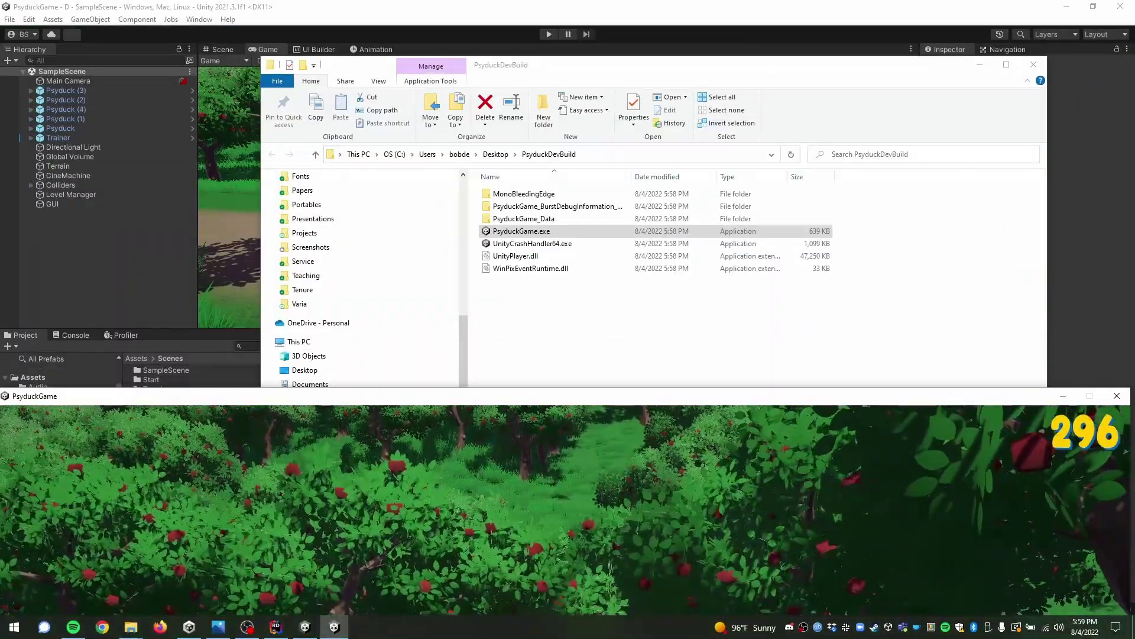
pyautogui.click(525, 384)
pyautogui.click(212, 26)
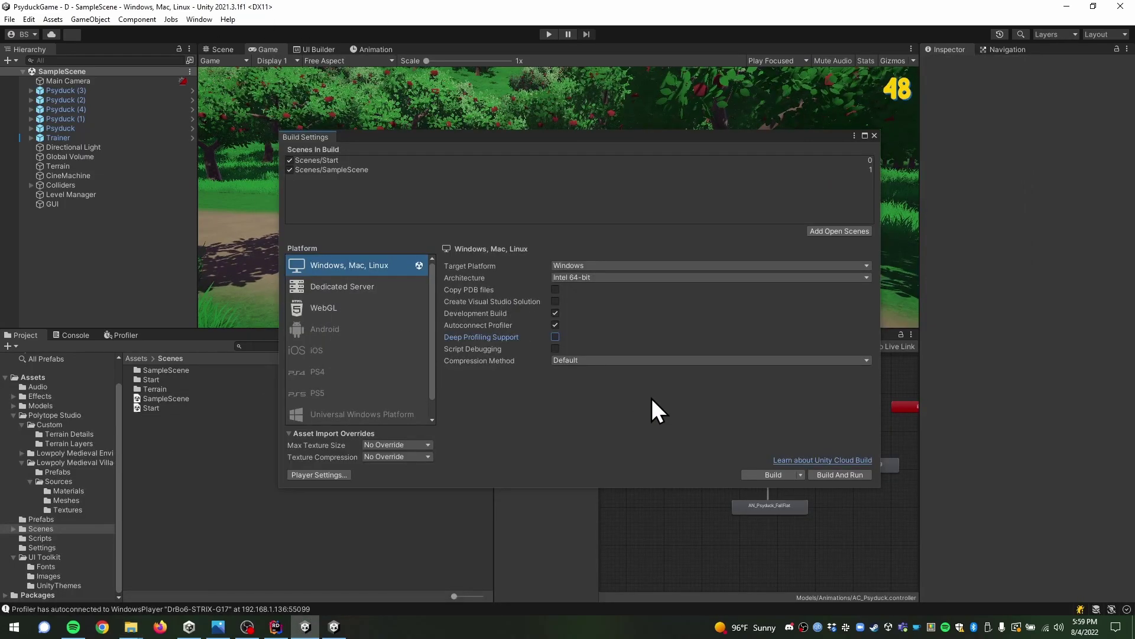
pyautogui.click(874, 135)
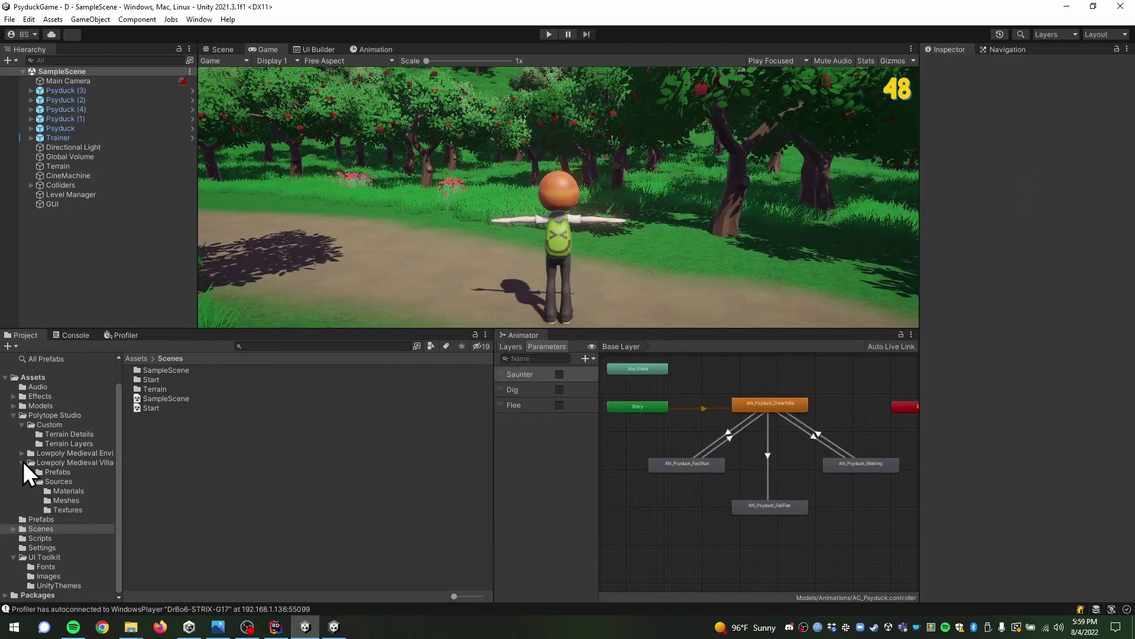
pyautogui.click(120, 336)
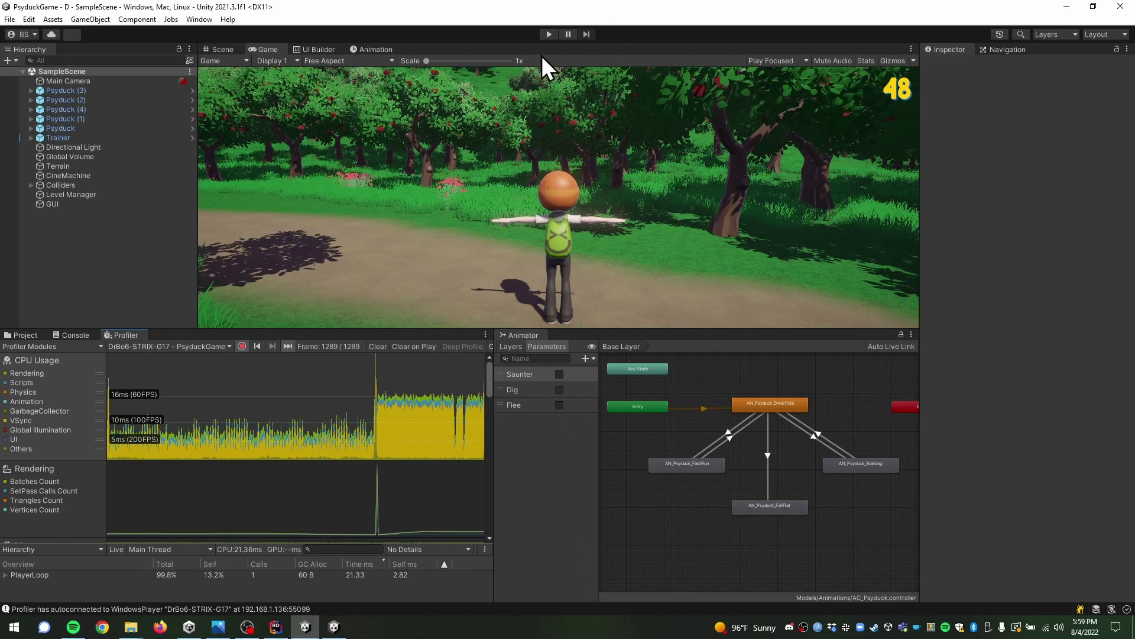
# Alternate between the running game and Unity's Profiler, moving the game window aside and returning Unity to full screen
pyautogui.moveTo(615, 13); pyautogui.dragTo(273, 19)
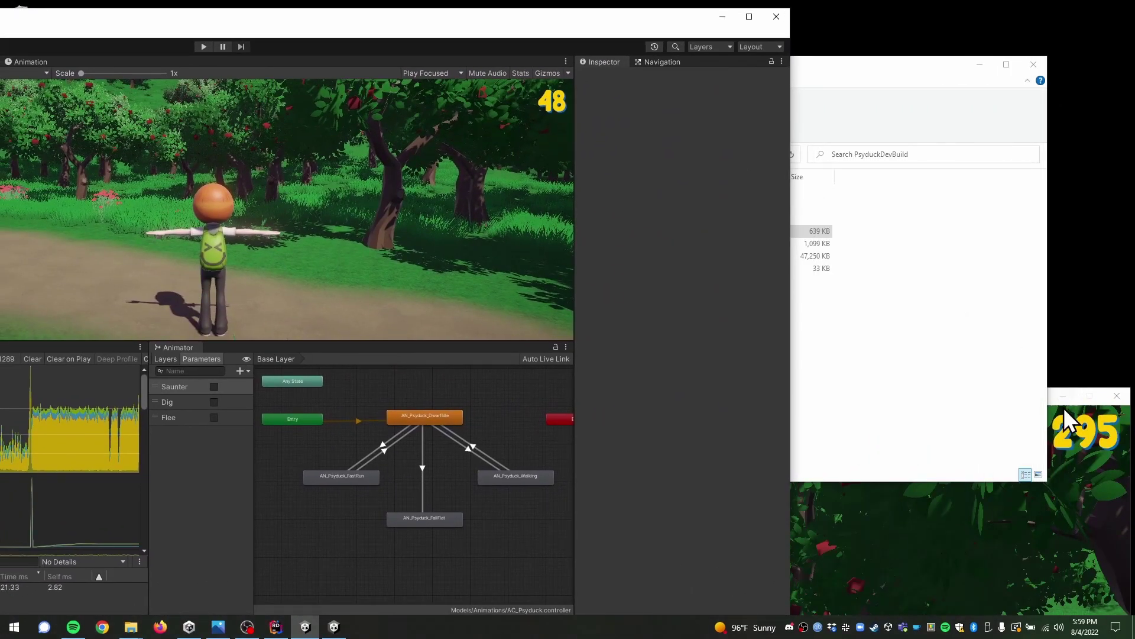
pyautogui.click(1063, 407)
pyautogui.hotkey('alt', 'Tab')
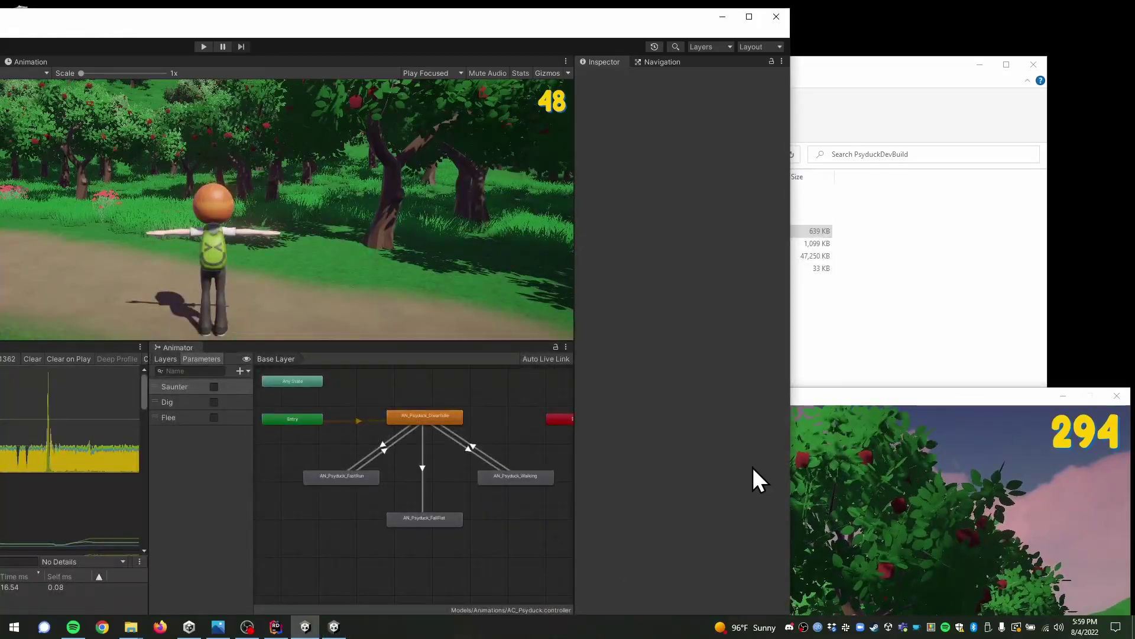
pyautogui.click(823, 398)
pyautogui.moveTo(823, 399); pyautogui.dragTo(1132, 393)
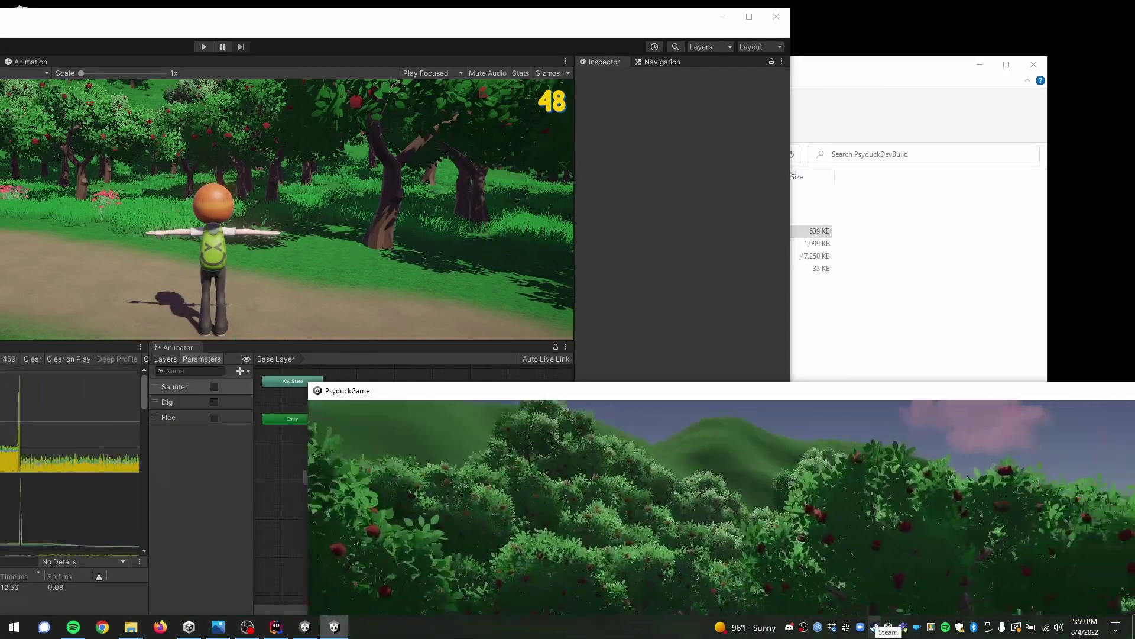
pyautogui.hotkey('alt', 'Tab')
pyautogui.moveTo(385, 30); pyautogui.dragTo(699, 11)
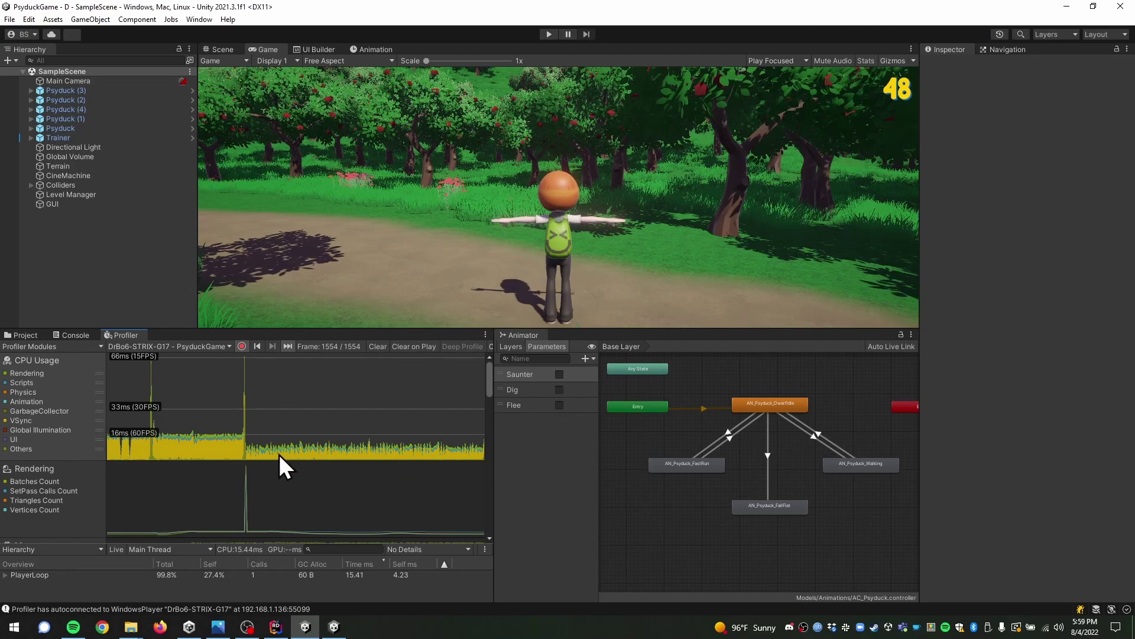
# Examine the recorded charts of the Profiler's modules, from CPU Usage through Rendering, Memory and Audio to Physics and Network Messages
pyautogui.scroll(-1, 281, 464)
pyautogui.scroll(-4, 209, 467)
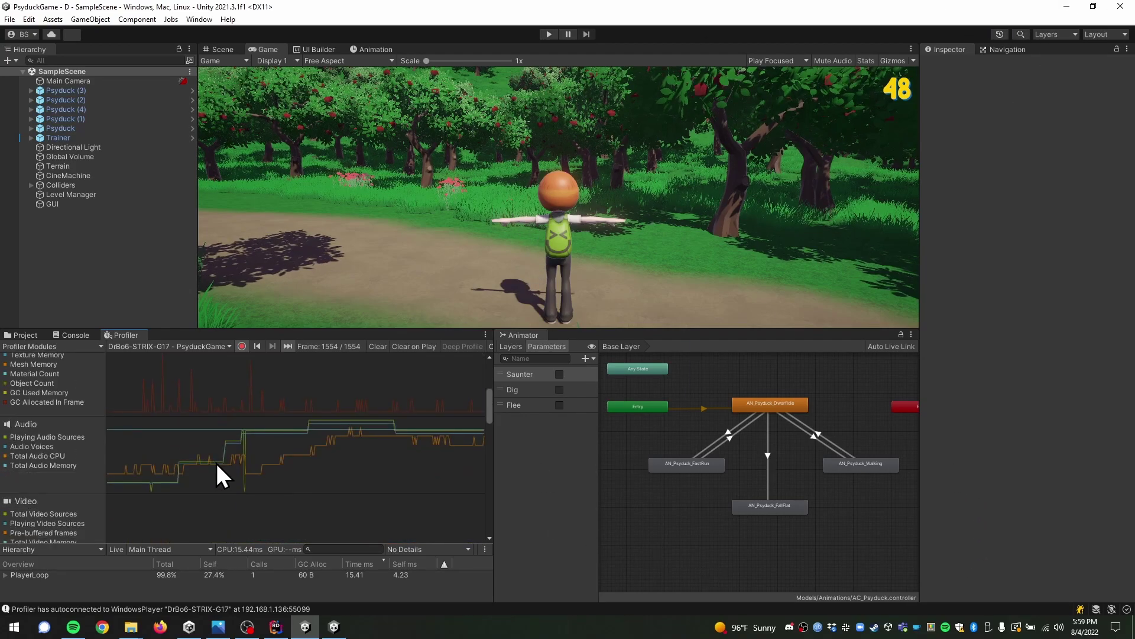
pyautogui.scroll(3, 217, 467)
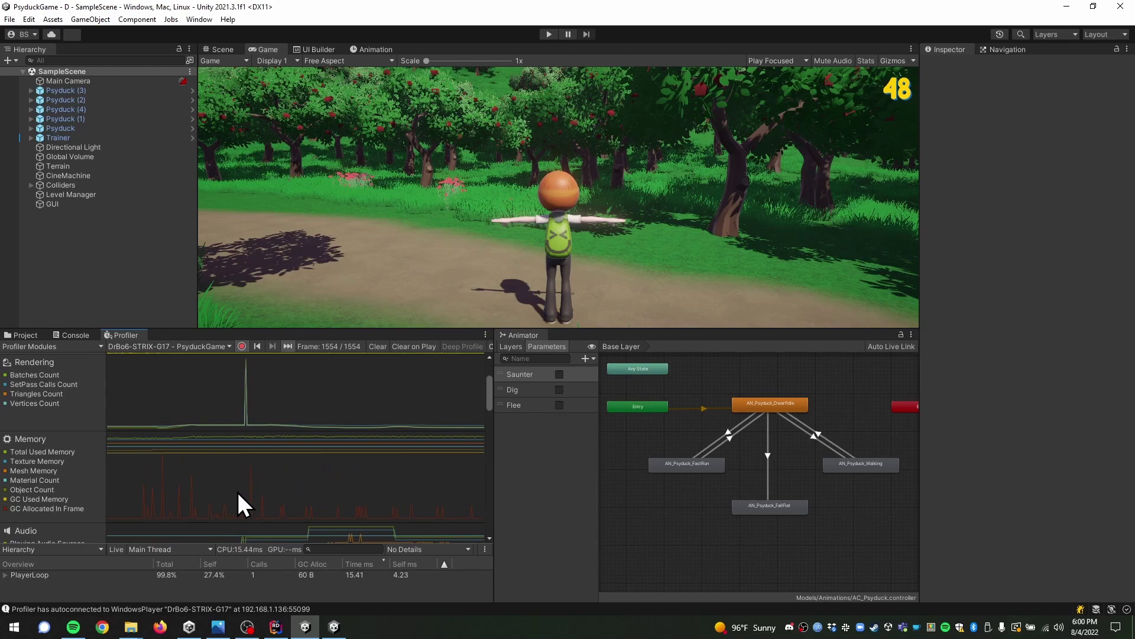
pyautogui.scroll(-8, 238, 492)
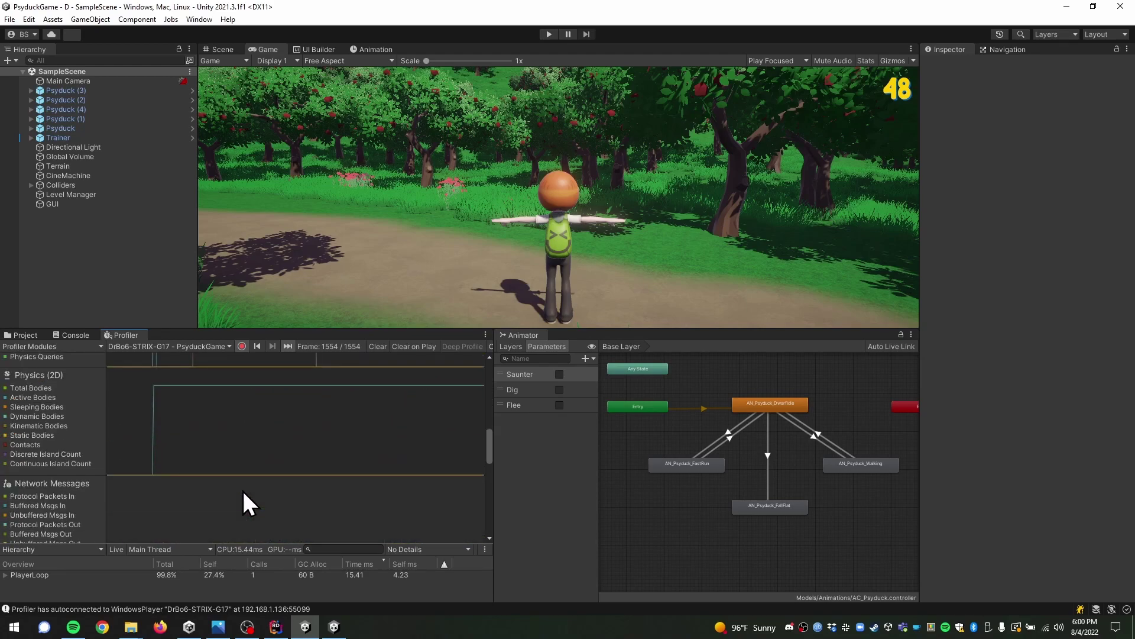
pyautogui.scroll(-3, 242, 489)
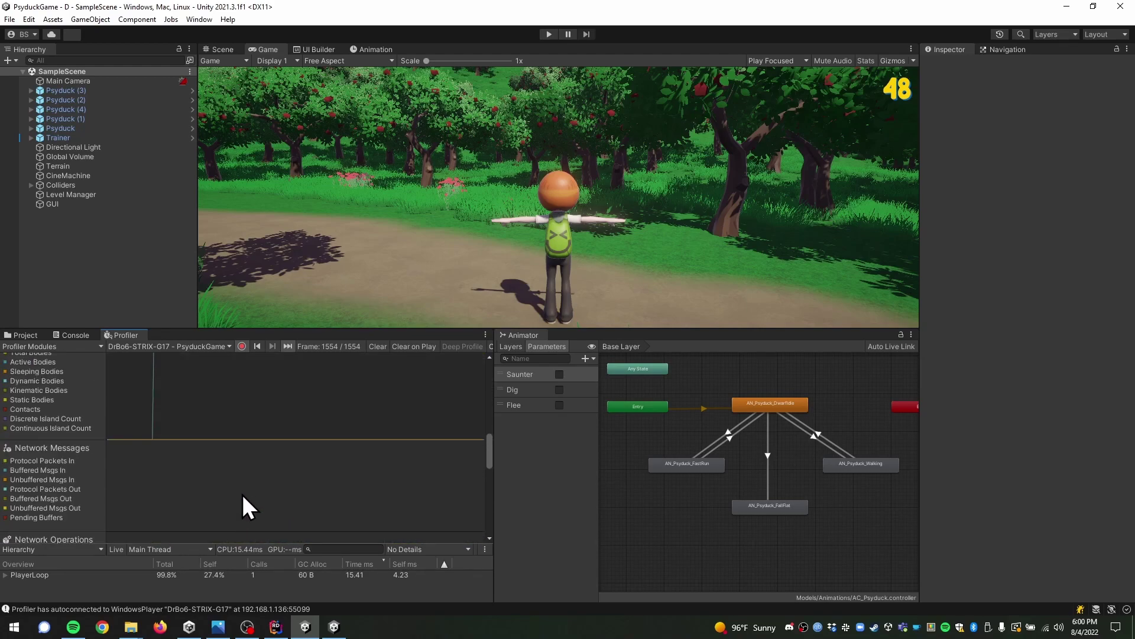
pyautogui.scroll(10, 243, 494)
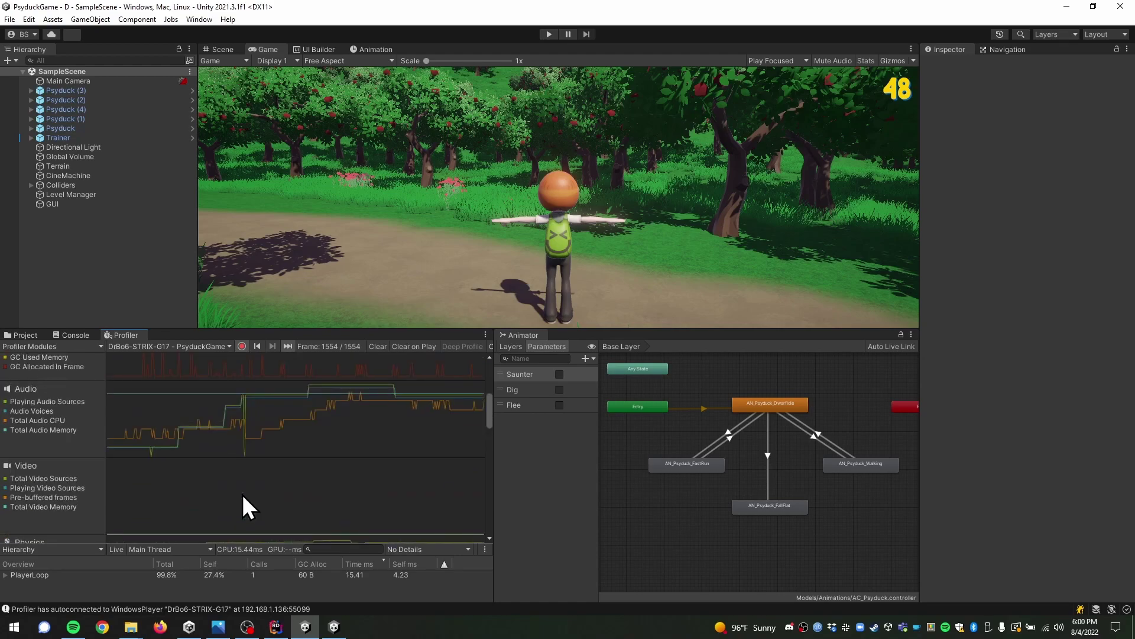
pyautogui.scroll(5, 242, 495)
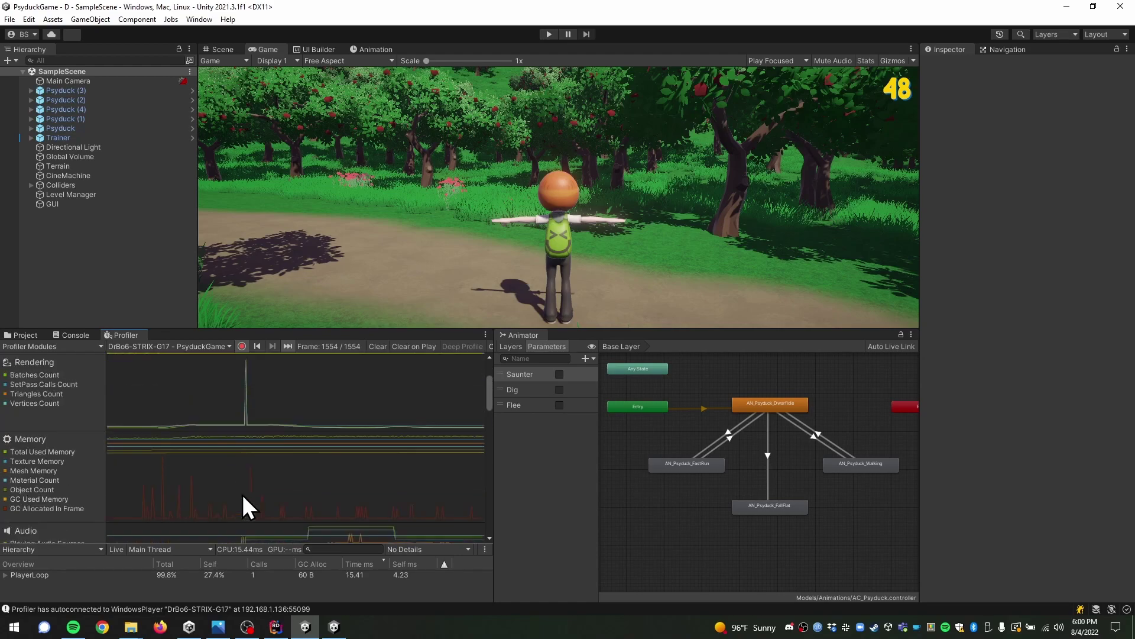
pyautogui.scroll(-1, 243, 507)
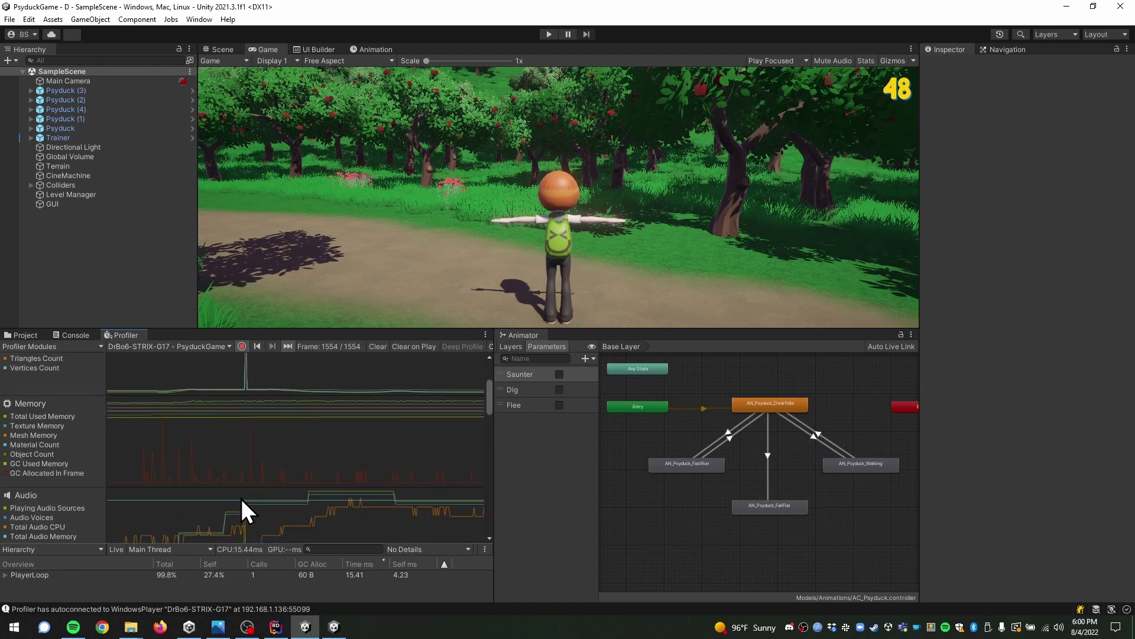
# Show the Memory module's details in the Profiler and list the available profiler modules
pyautogui.click(54, 426)
pyautogui.scroll(4, 154, 438)
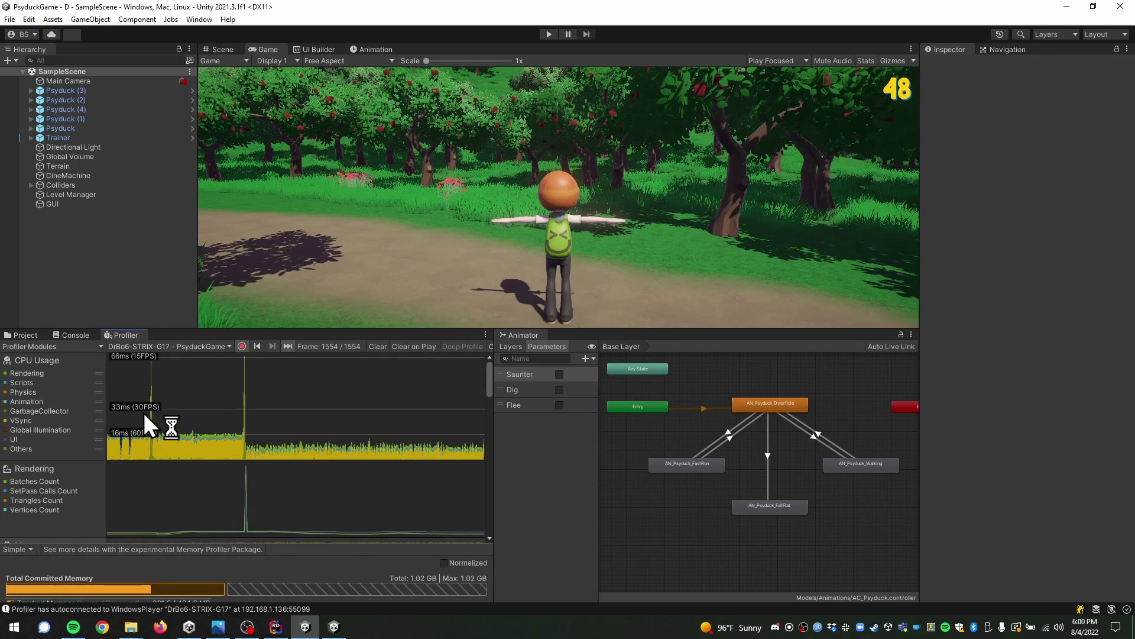
pyautogui.click(80, 345)
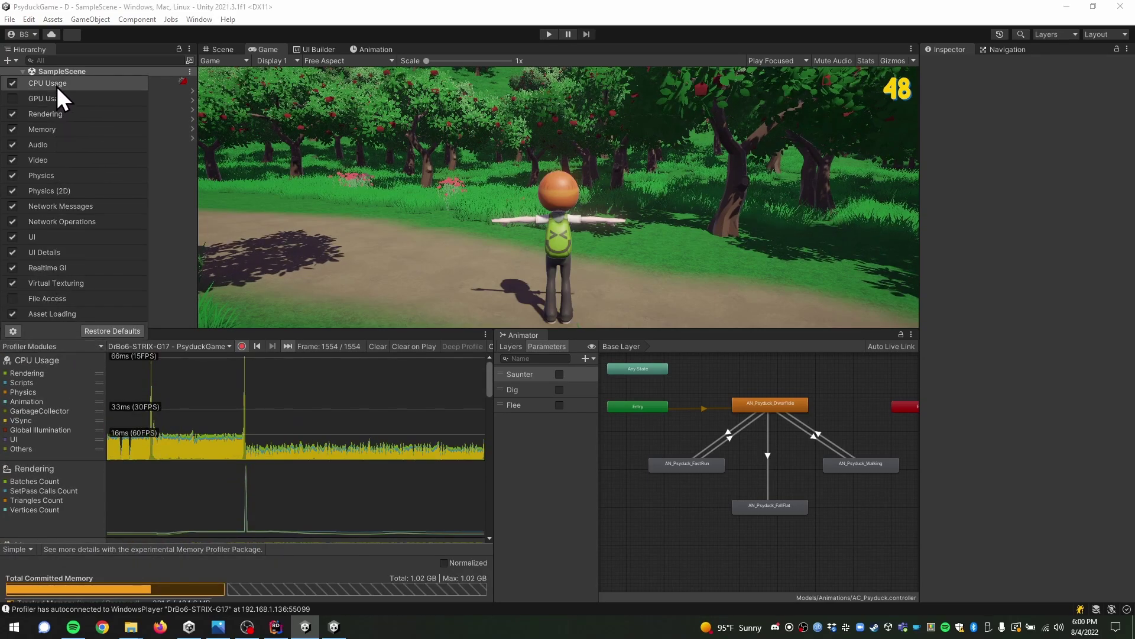
# Enlarge the Profiler's details area, inspect frame 1415 in the CPU Usage chart and expand its PlayerLoop entry
pyautogui.click(233, 485)
pyautogui.moveTo(248, 540); pyautogui.dragTo(278, 476)
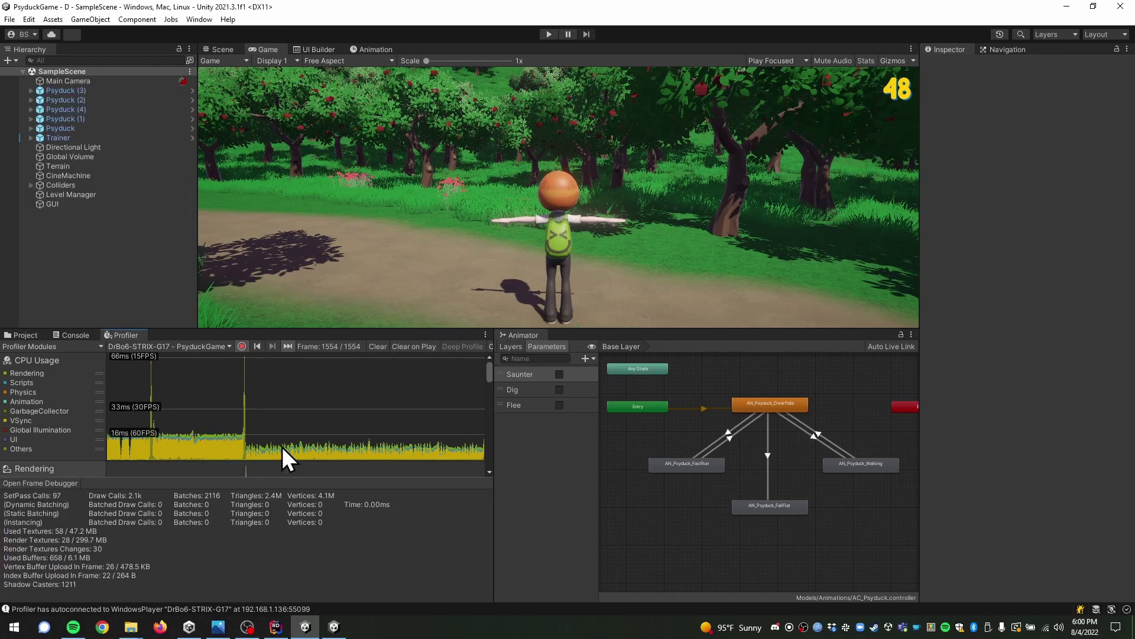
pyautogui.click(295, 446)
pyautogui.moveTo(336, 443); pyautogui.dragTo(309, 444)
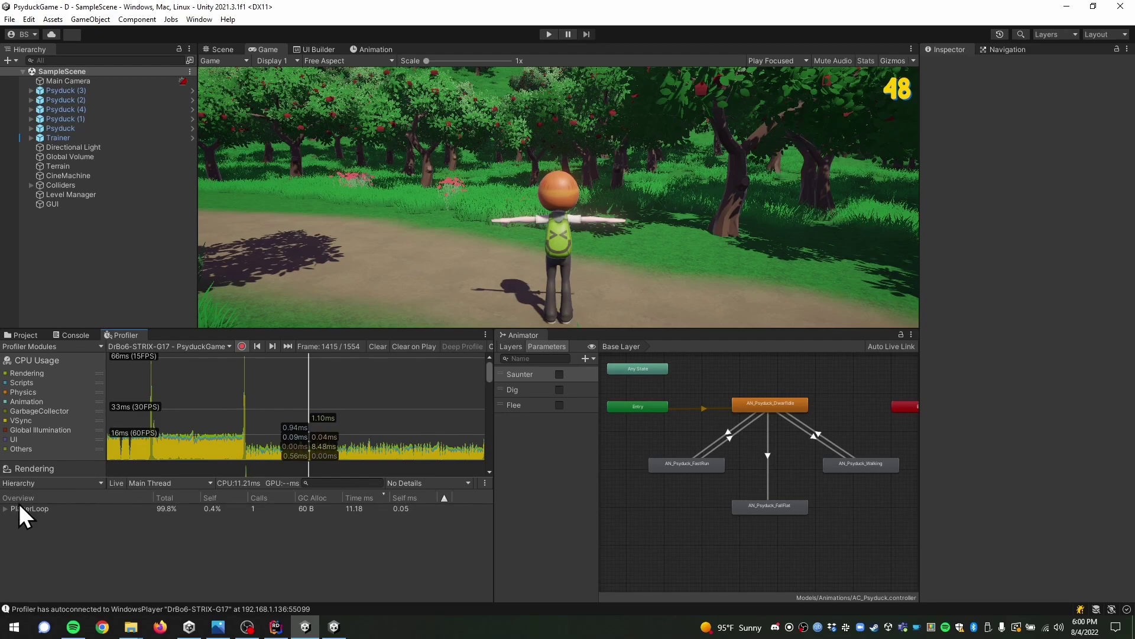
pyautogui.click(5, 509)
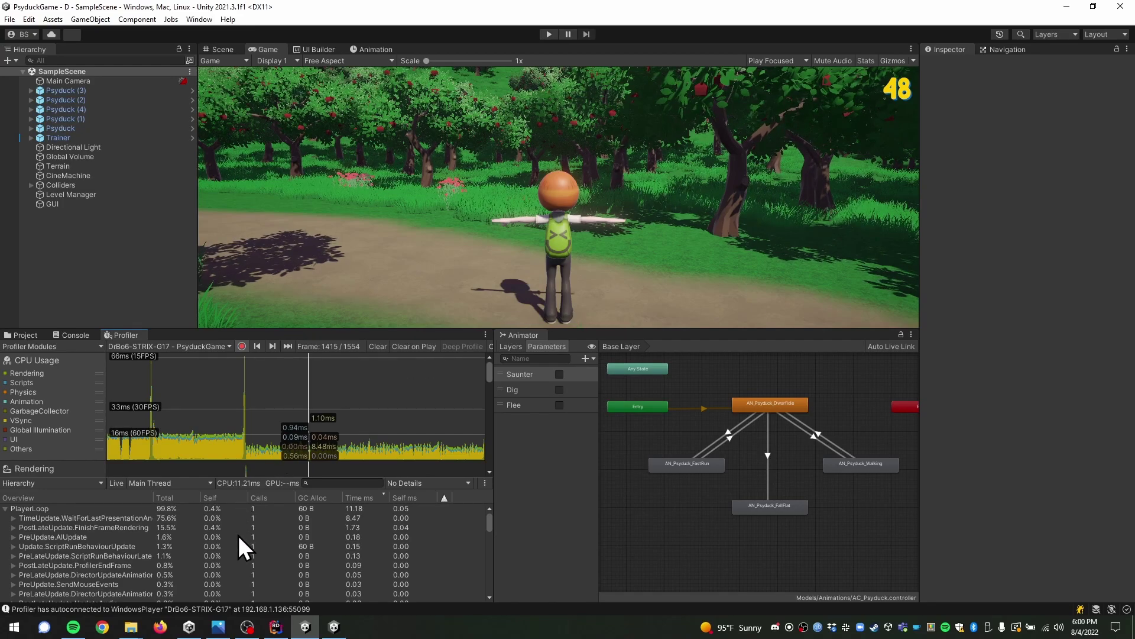
pyautogui.scroll(-3, 346, 414)
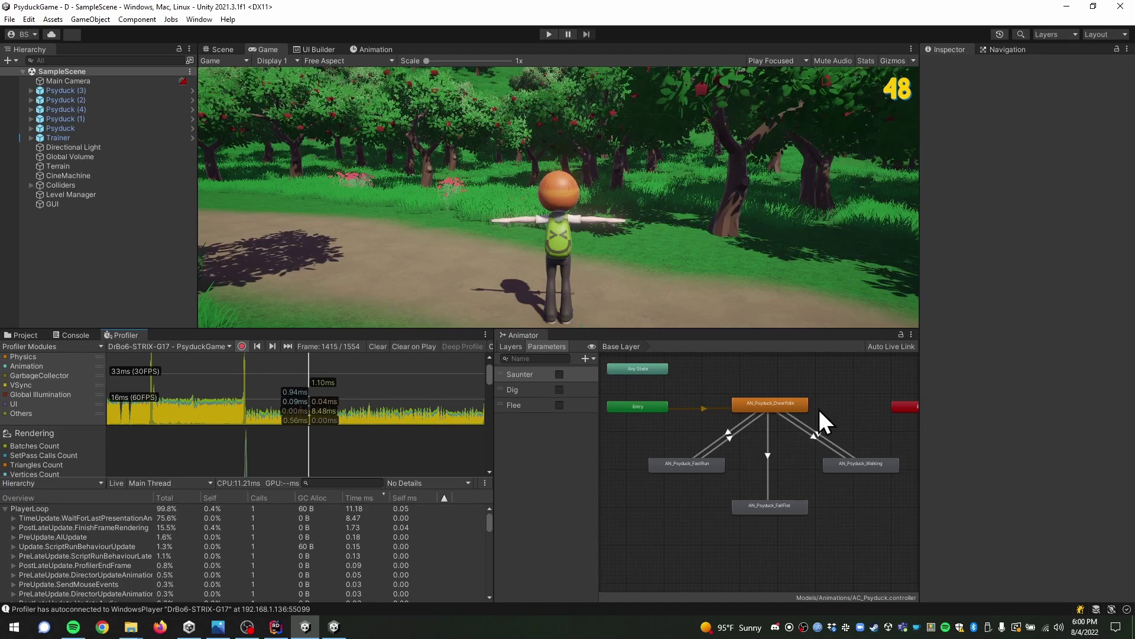
# Leave Unity and the running development build, and switch to Rider with the PsyduckGame project
pyautogui.click(1067, 7)
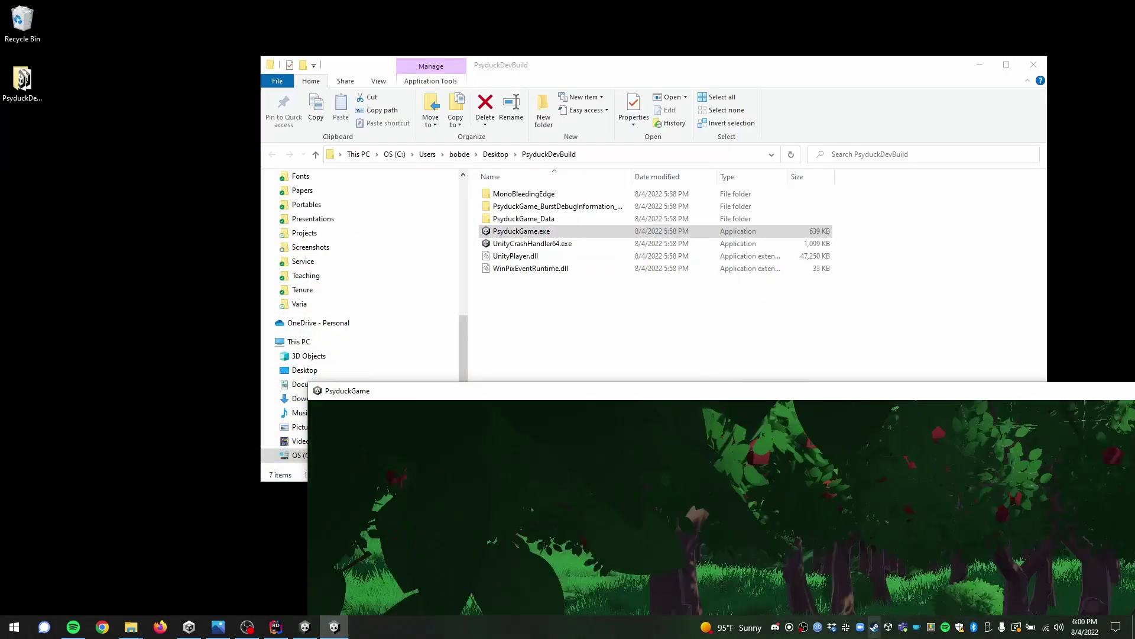
pyautogui.hotkey('alt', 'Tab')
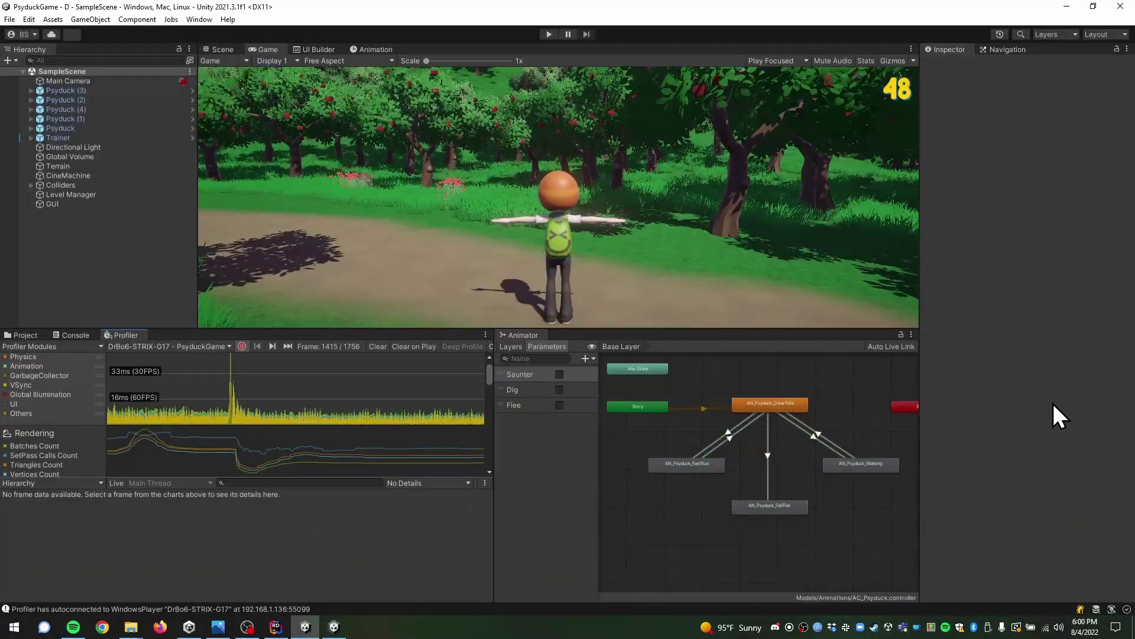
pyautogui.hotkey('alt', 'Tab')
pyautogui.hotkey('alt', 'Tab')
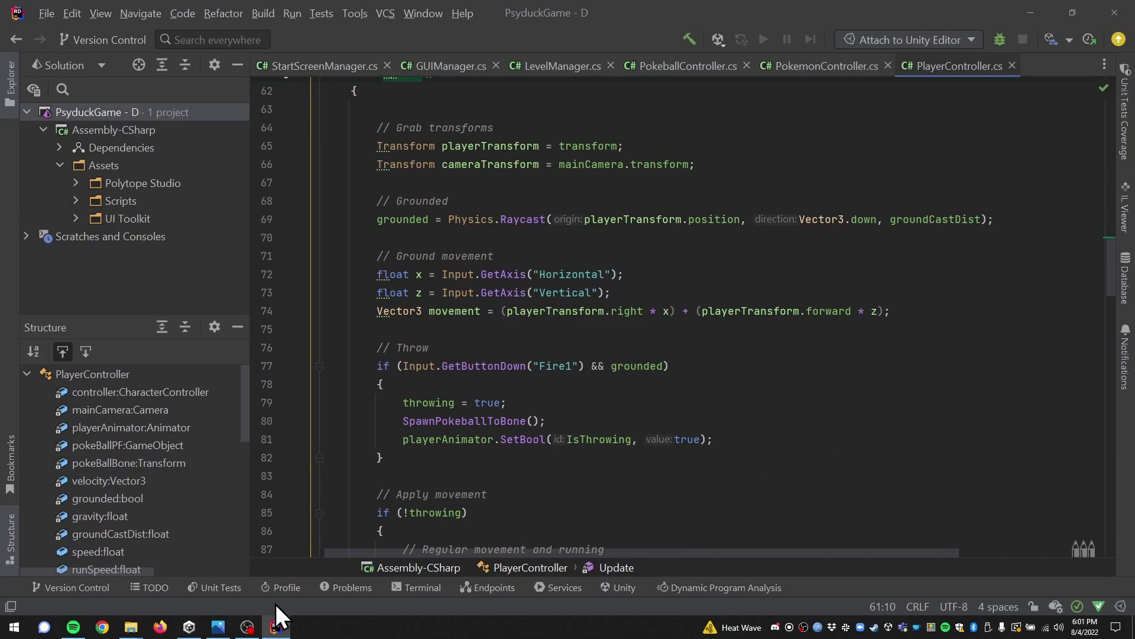
# Add a new Unity Standalone Player configuration to Rider's Run/Debug Configurations
pyautogui.click(285, 14)
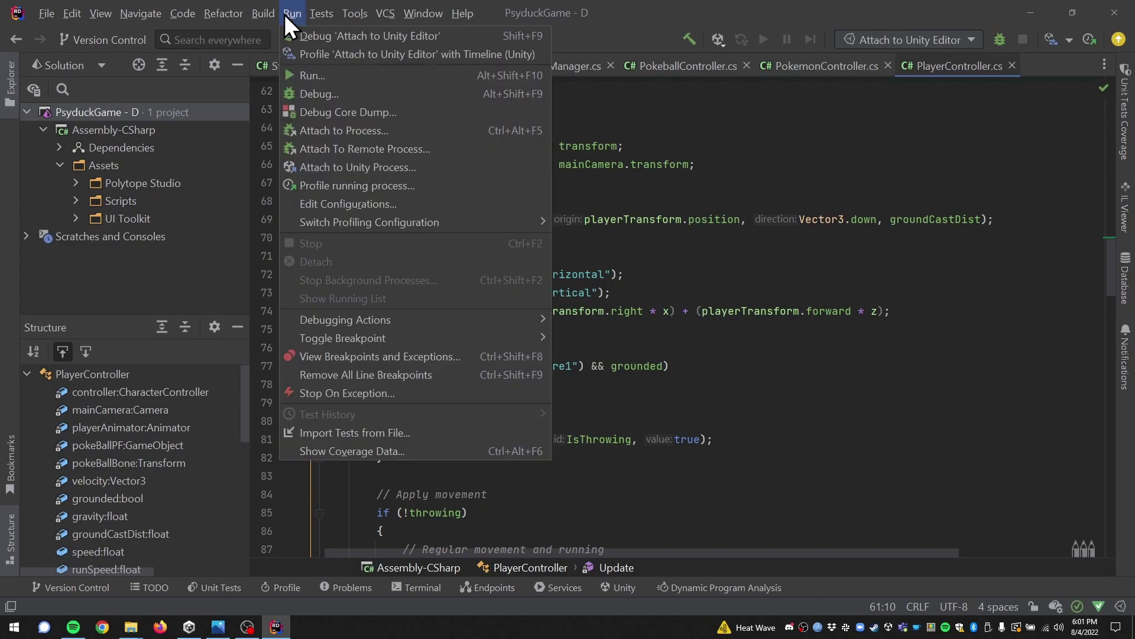
pyautogui.click(368, 210)
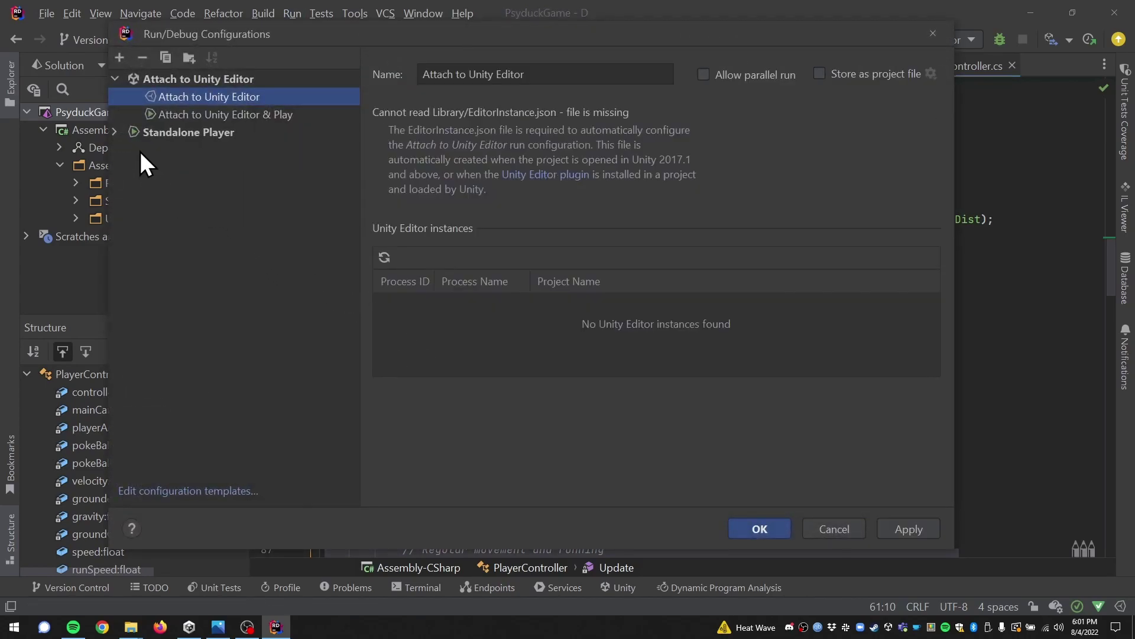
pyautogui.click(120, 57)
pyautogui.scroll(-3, 206, 293)
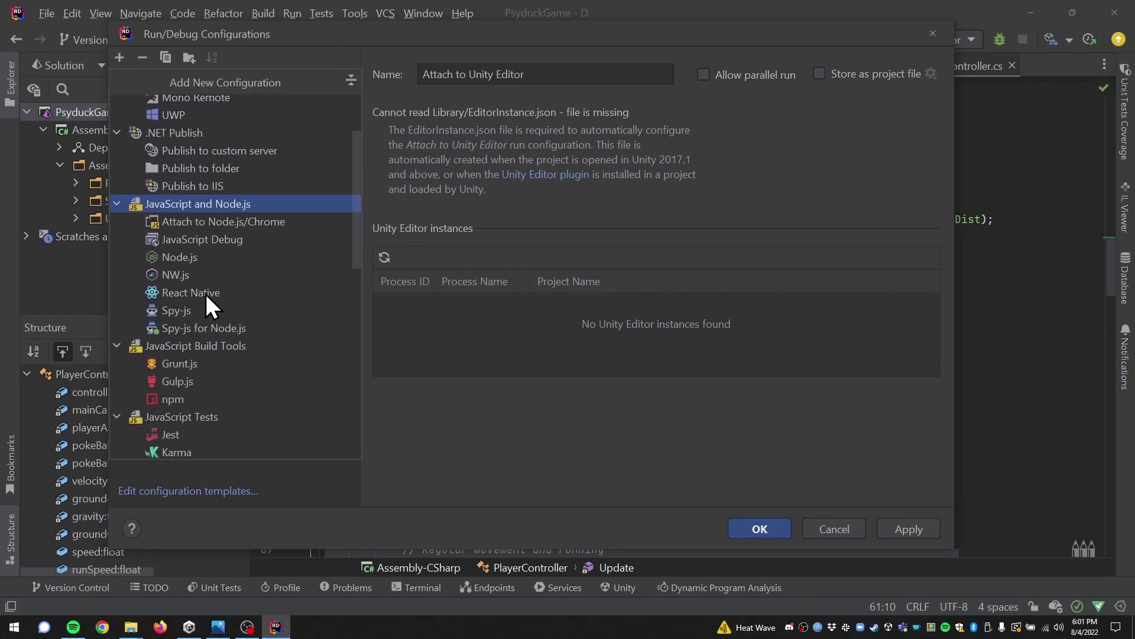
pyautogui.scroll(-5, 206, 294)
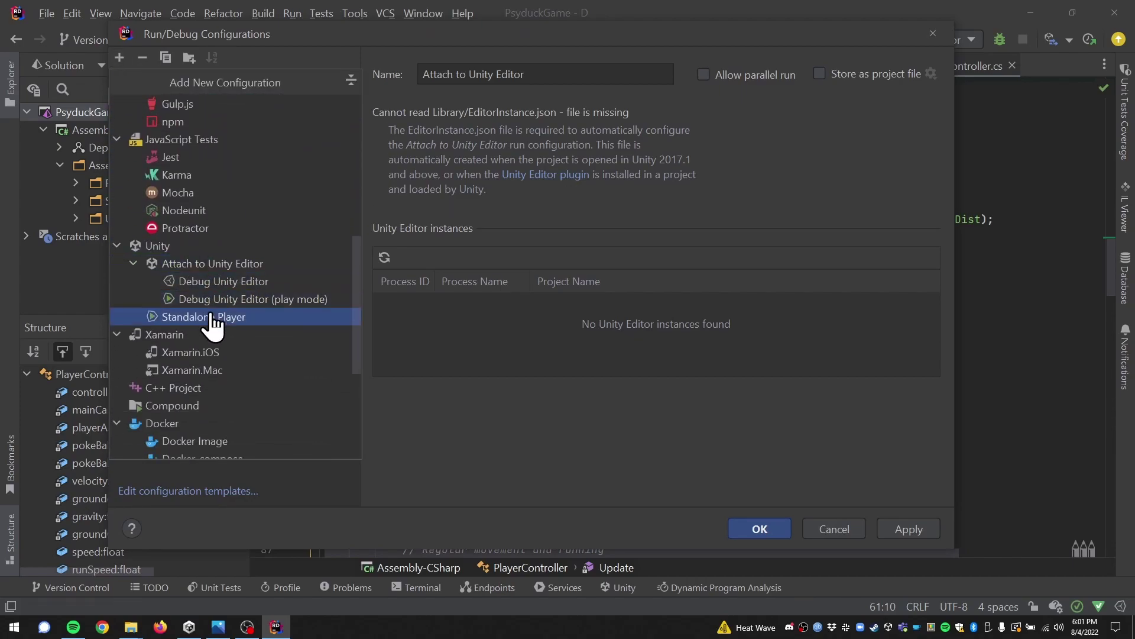
pyautogui.click(211, 319)
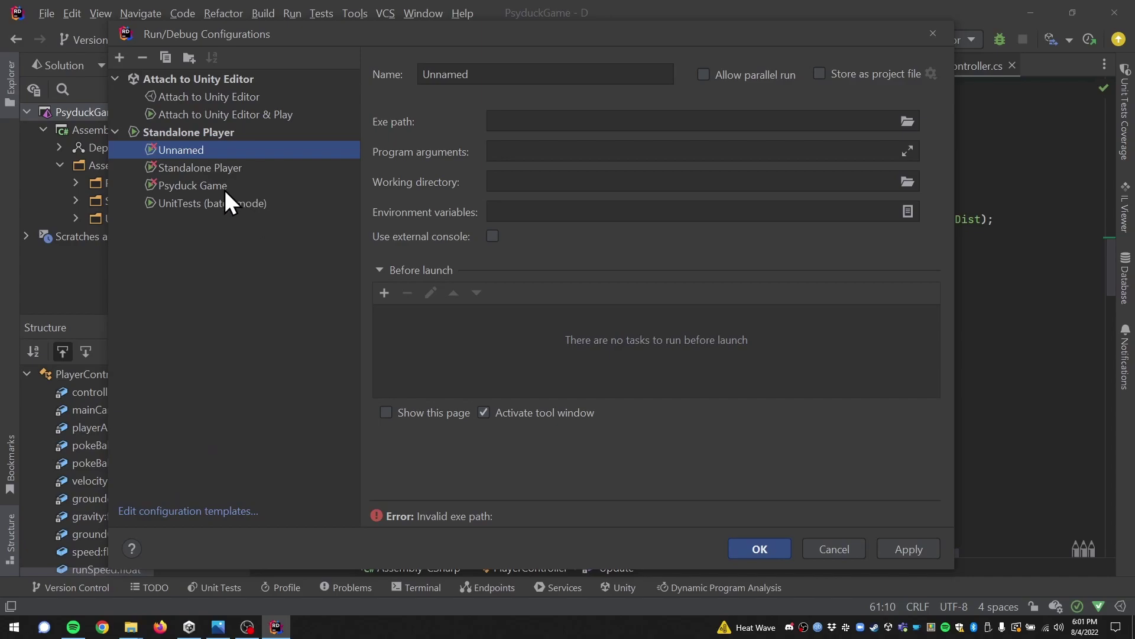
# Delete the old Psyduck Game configuration from the Standalone Player group
pyautogui.doubleClick(578, 75)
pyautogui.click(184, 184)
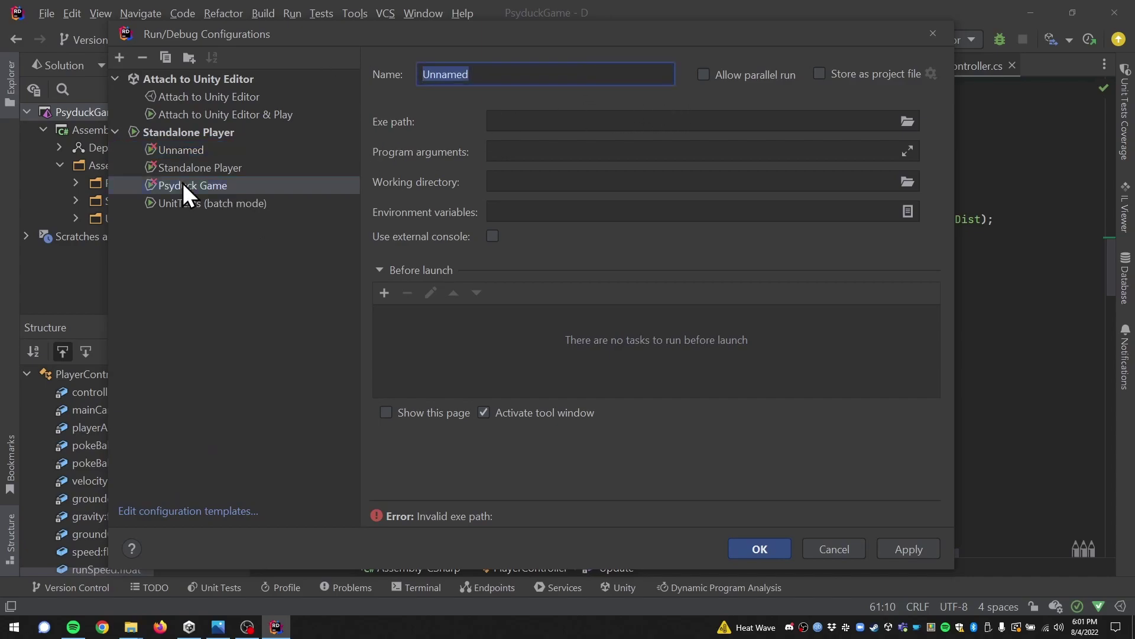
pyautogui.press('Delete')
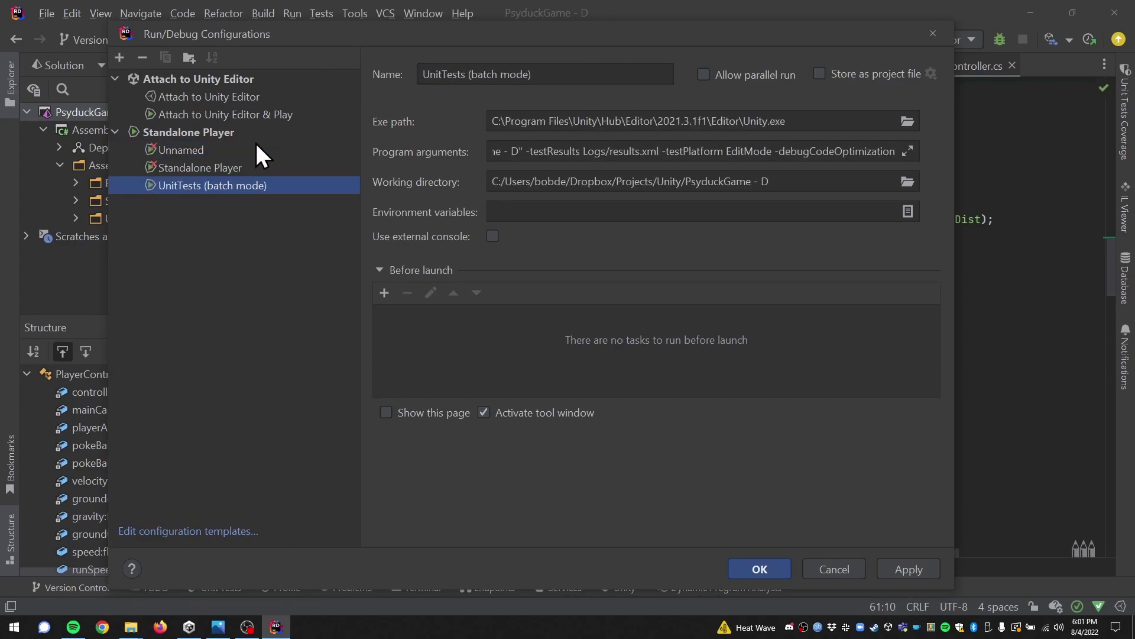
# Name the unnamed Standalone Player configuration Psyduck Game
pyautogui.click(253, 147)
pyautogui.click(497, 80)
pyautogui.hotkey('ctrl', 'a')
pyautogui.write('P')
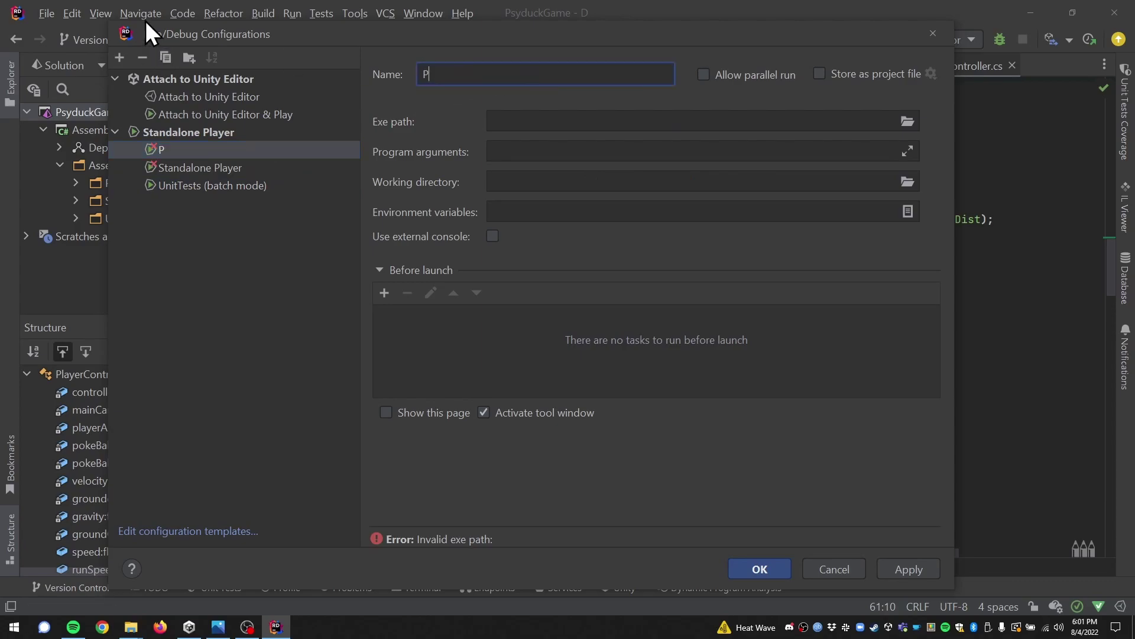
pyautogui.write('syduck Game')
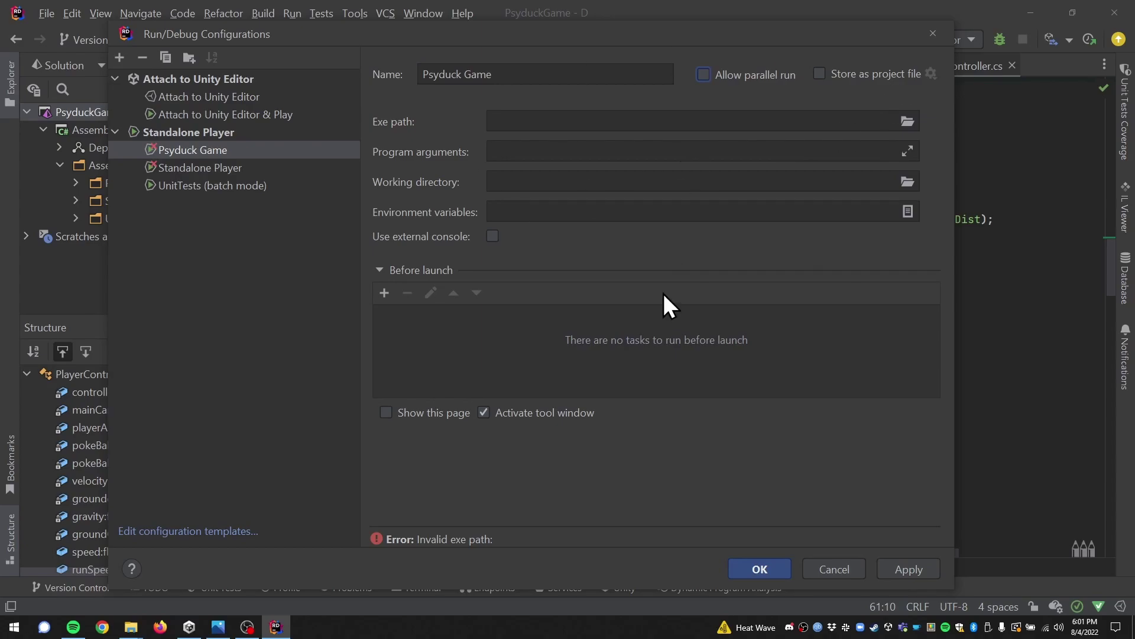
# Set the Exe path to PsyduckGame.exe in the Desktop's PsyduckRegBuild folder, enable the external console, and save the configuration
pyautogui.click(907, 121)
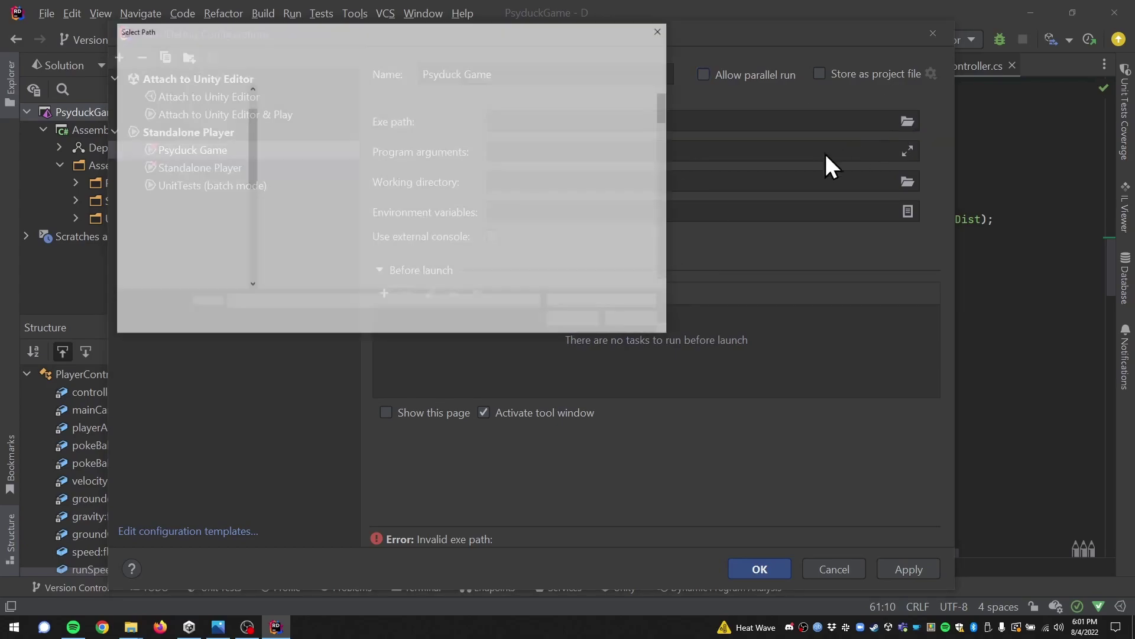
pyautogui.click(184, 210)
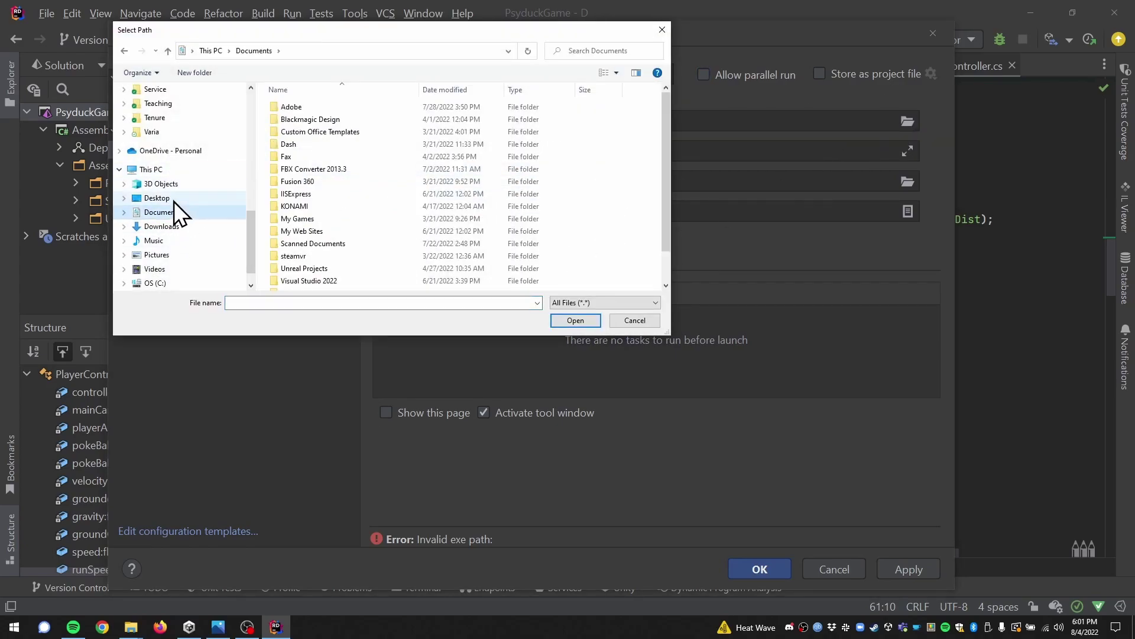
pyautogui.click(174, 200)
pyautogui.doubleClick(334, 119)
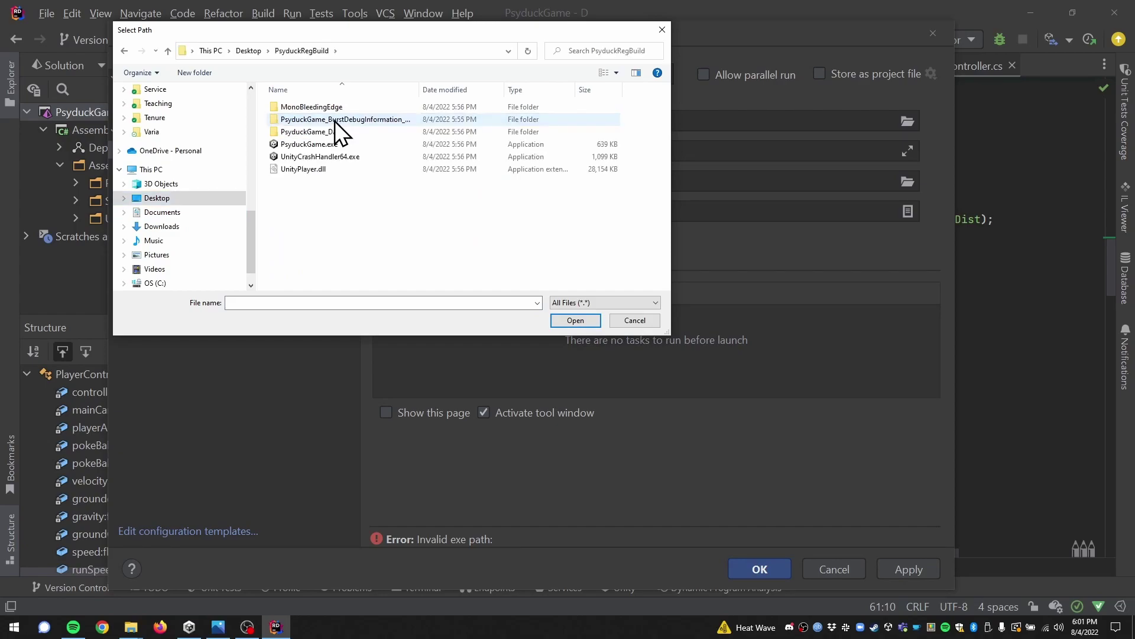
pyautogui.doubleClick(328, 145)
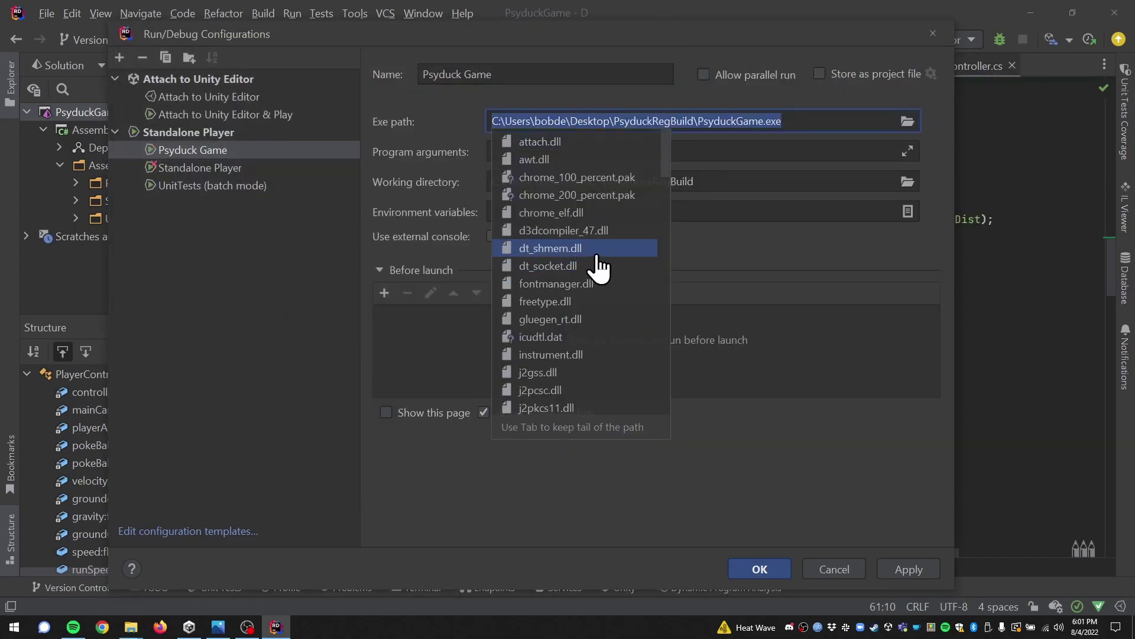
pyautogui.click(846, 236)
pyautogui.click(911, 568)
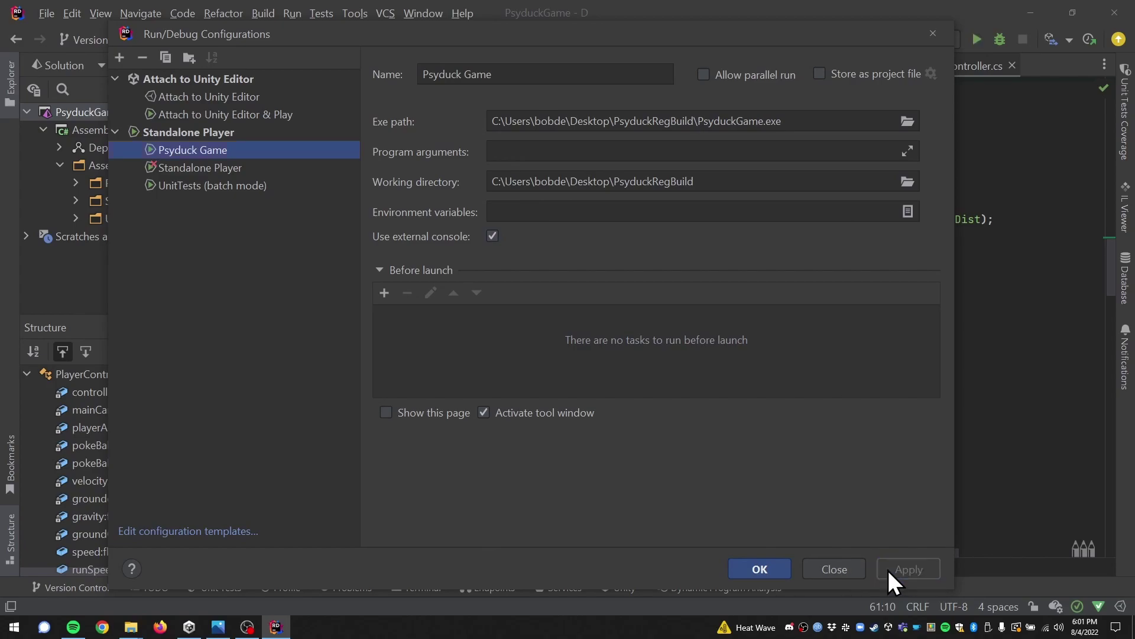
pyautogui.click(759, 573)
# Profile the Psyduck Game configuration with Timeline (Unity) and capture a snapshot of the running game
pyautogui.click(951, 41)
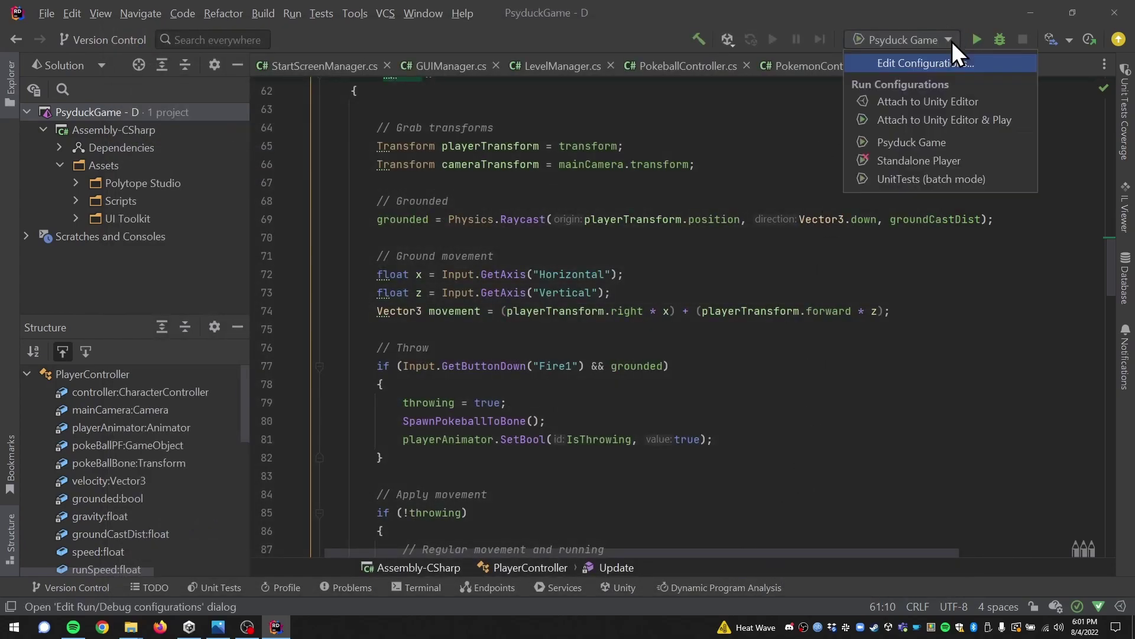
pyautogui.click(925, 145)
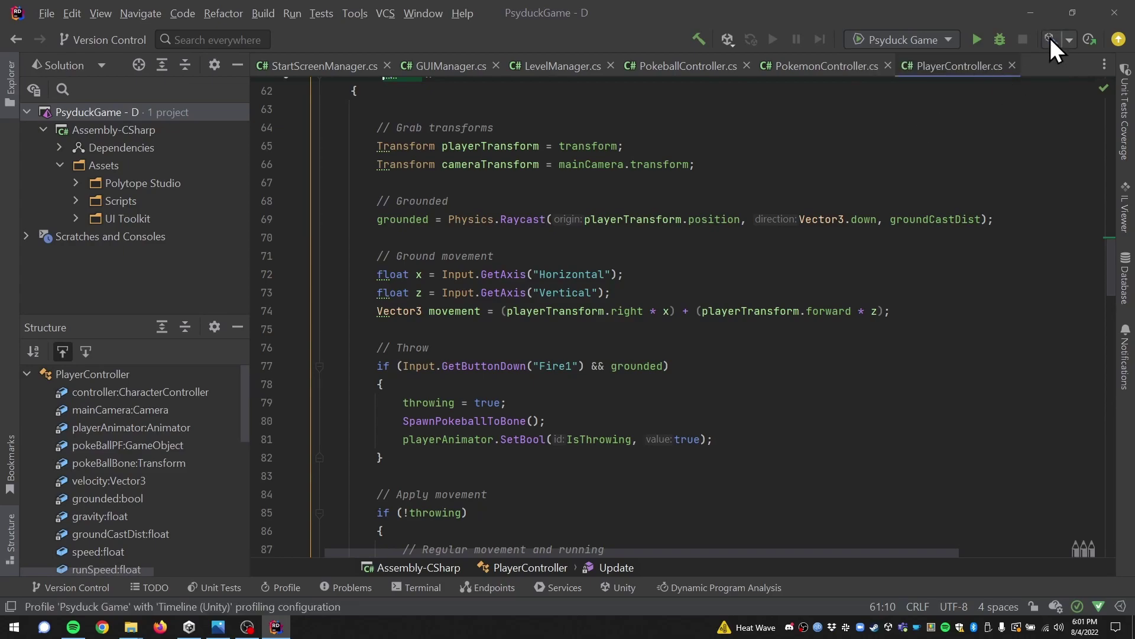
pyautogui.click(1051, 38)
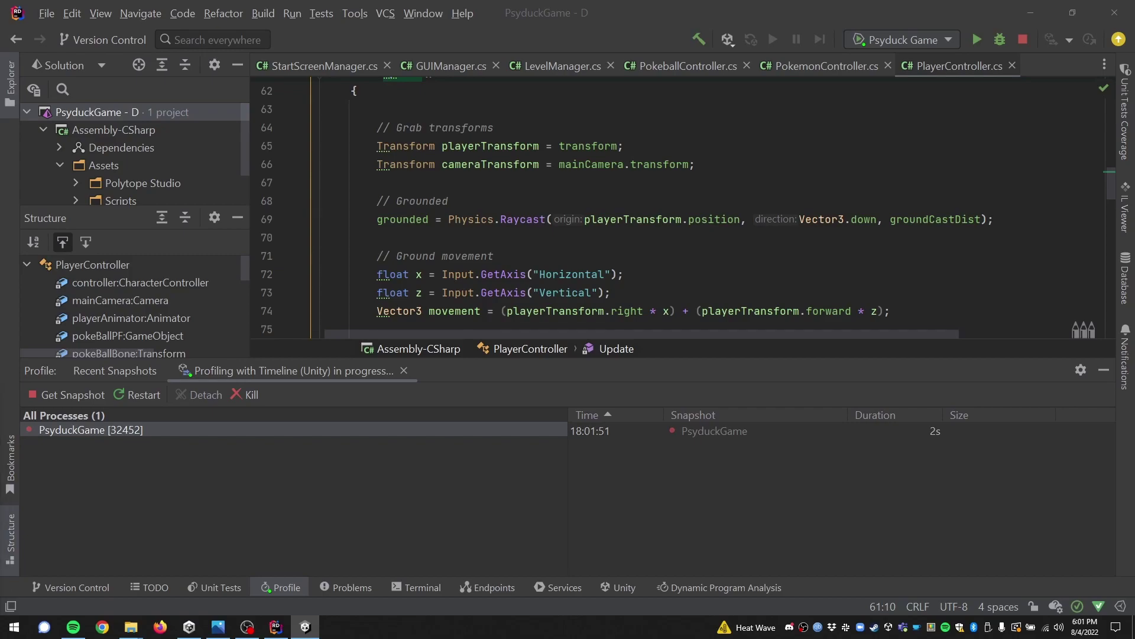
pyautogui.moveTo(0, 372); pyautogui.dragTo(0, 237)
pyautogui.click(87, 396)
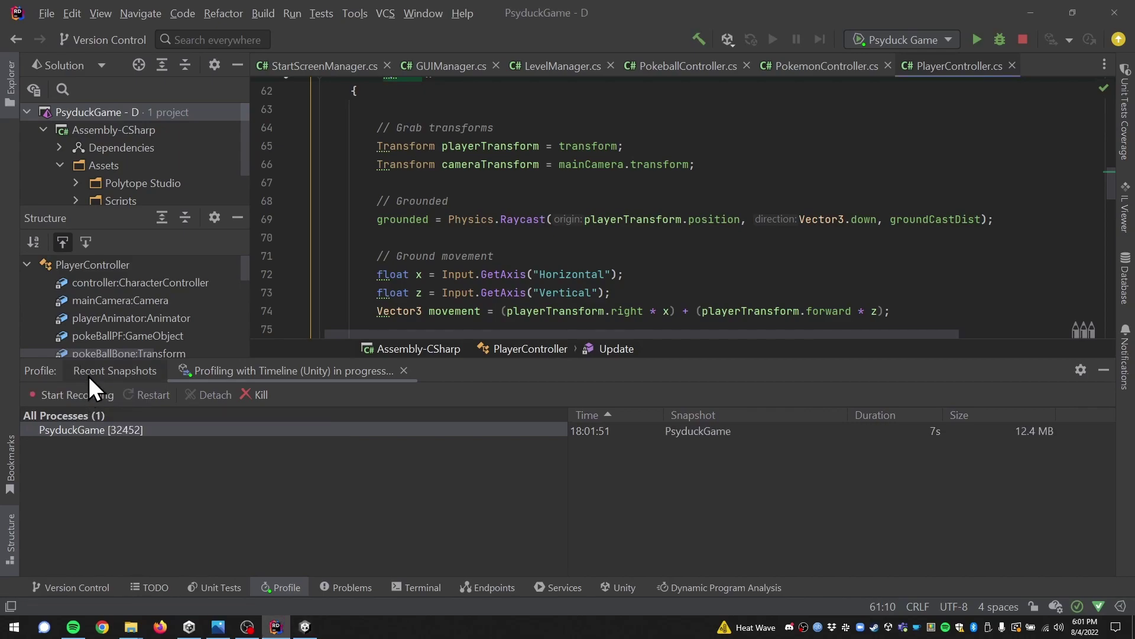
# Open the captured PsyduckGame snapshot, enlarge the profiling results and examine the Call Tree and Hotspots
pyautogui.doubleClick(717, 428)
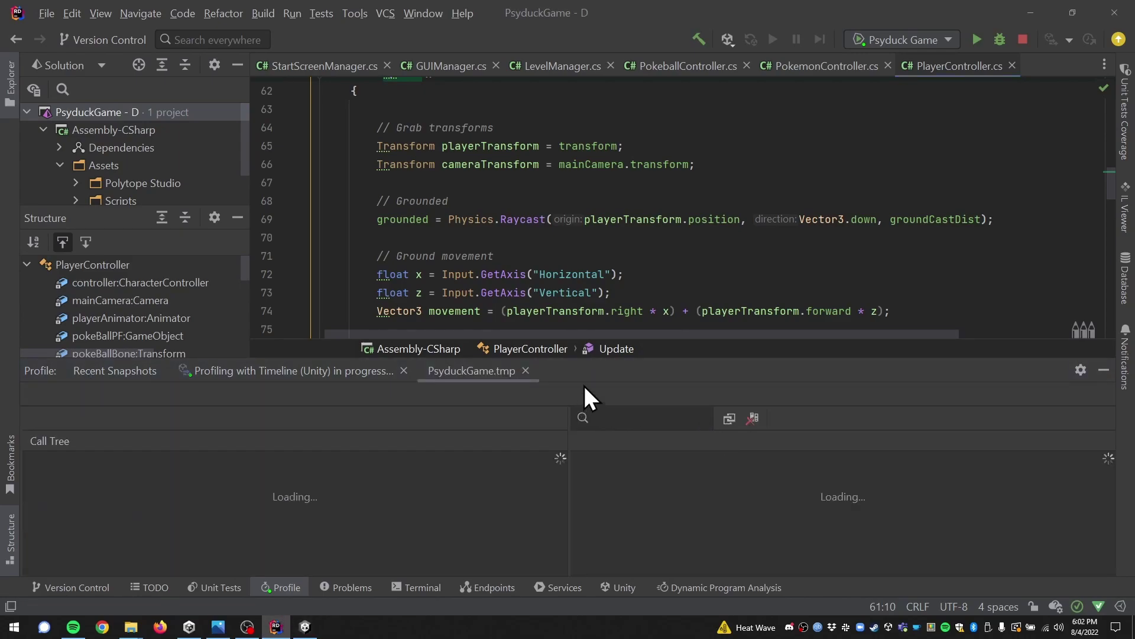
pyautogui.moveTo(615, 357); pyautogui.dragTo(612, 146)
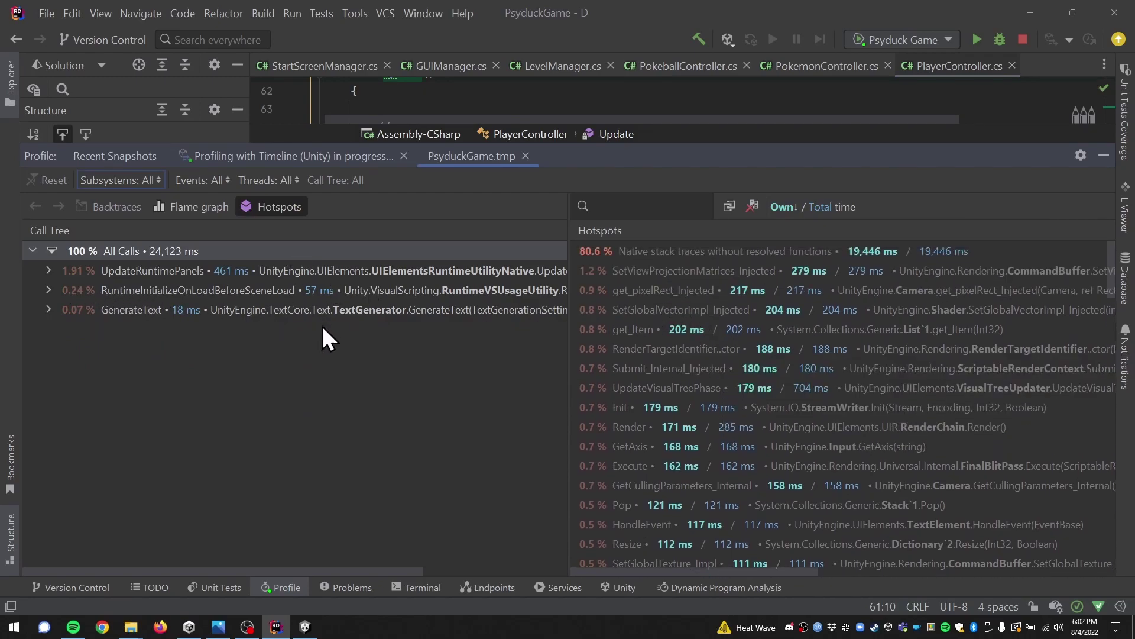
pyautogui.scroll(-3, 724, 272)
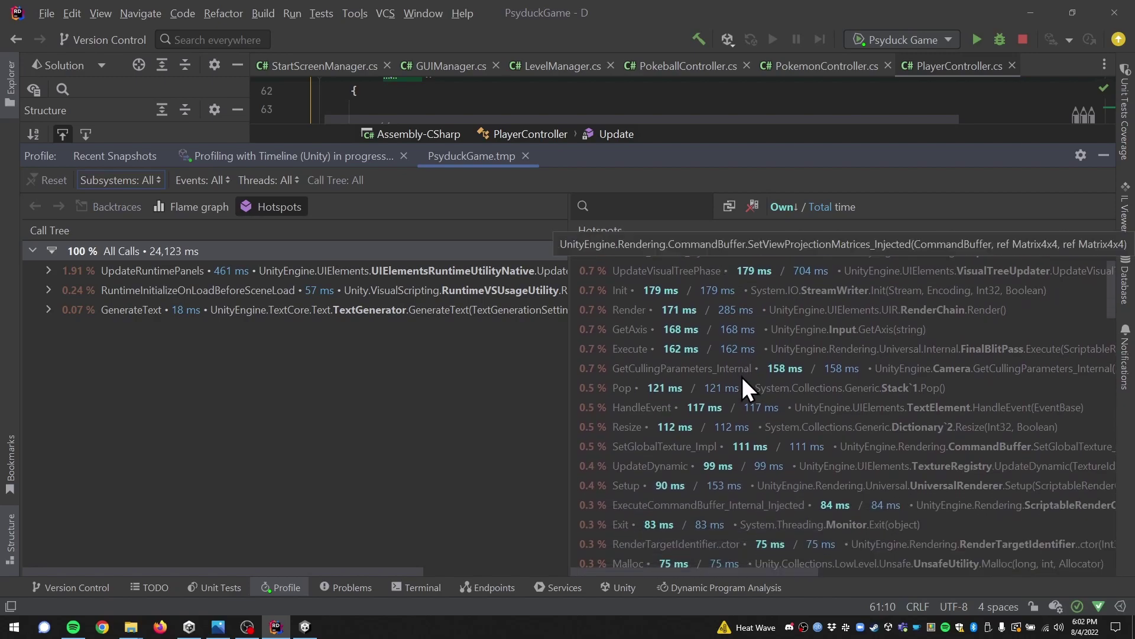
pyautogui.scroll(3, 761, 403)
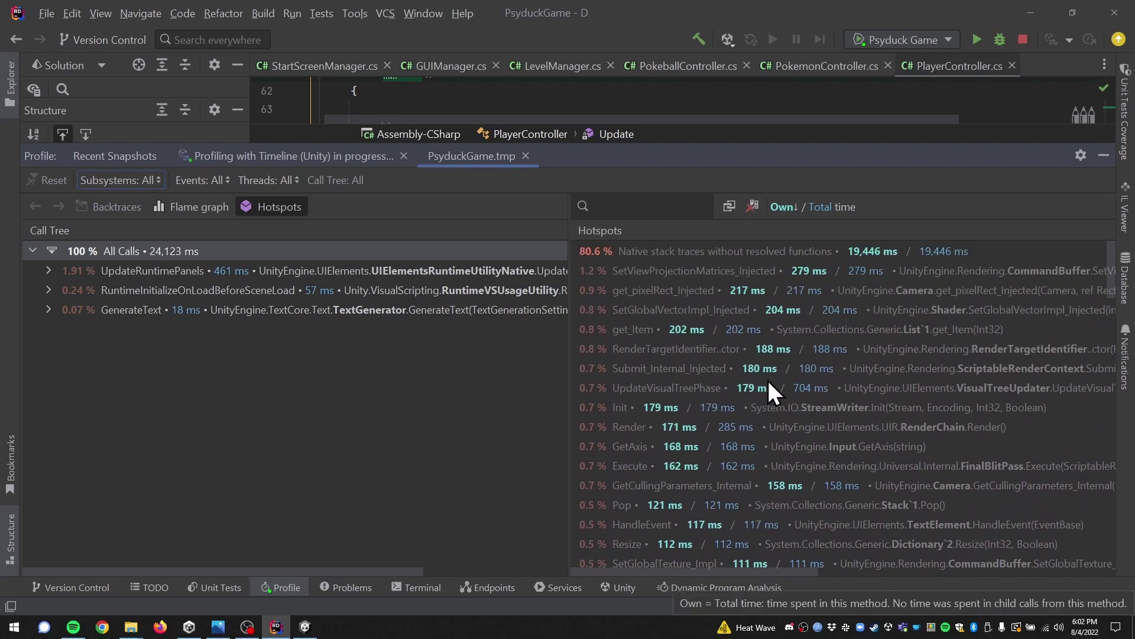